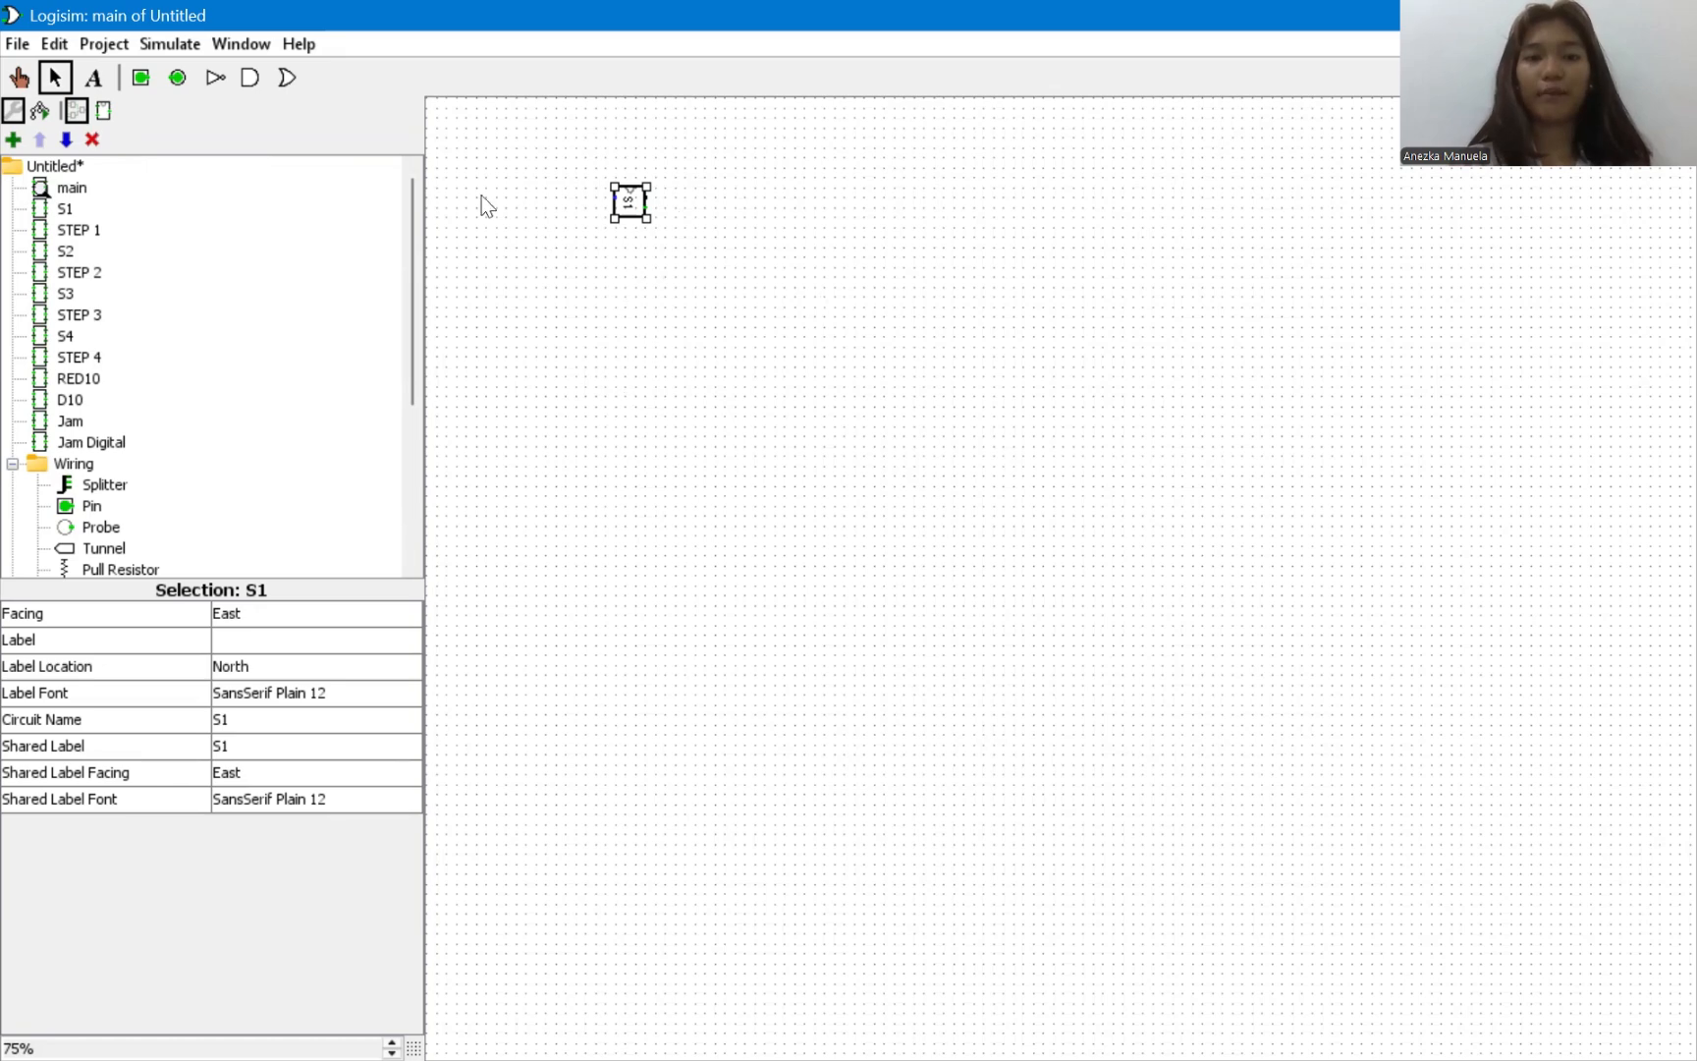
Examine the S1 circuit's flip-flop layout and the gate logic of its STEP 1 subcircuit.
double_click(61, 210)
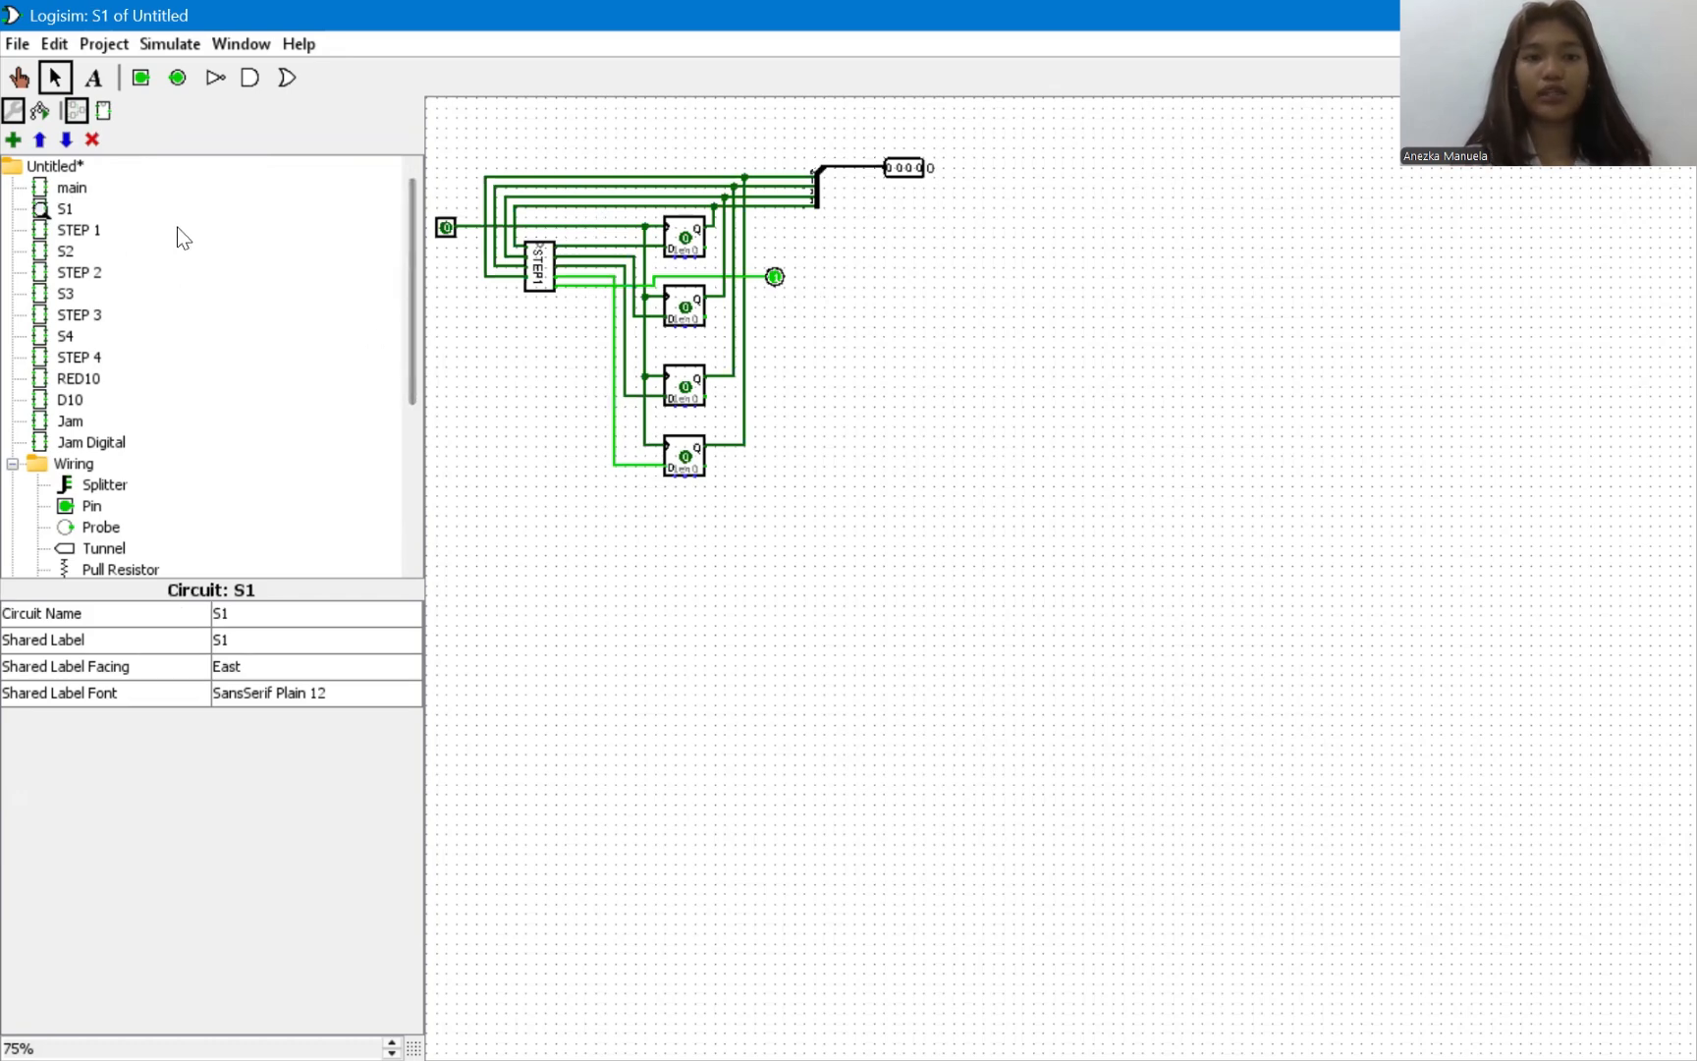
double_click(79, 230)
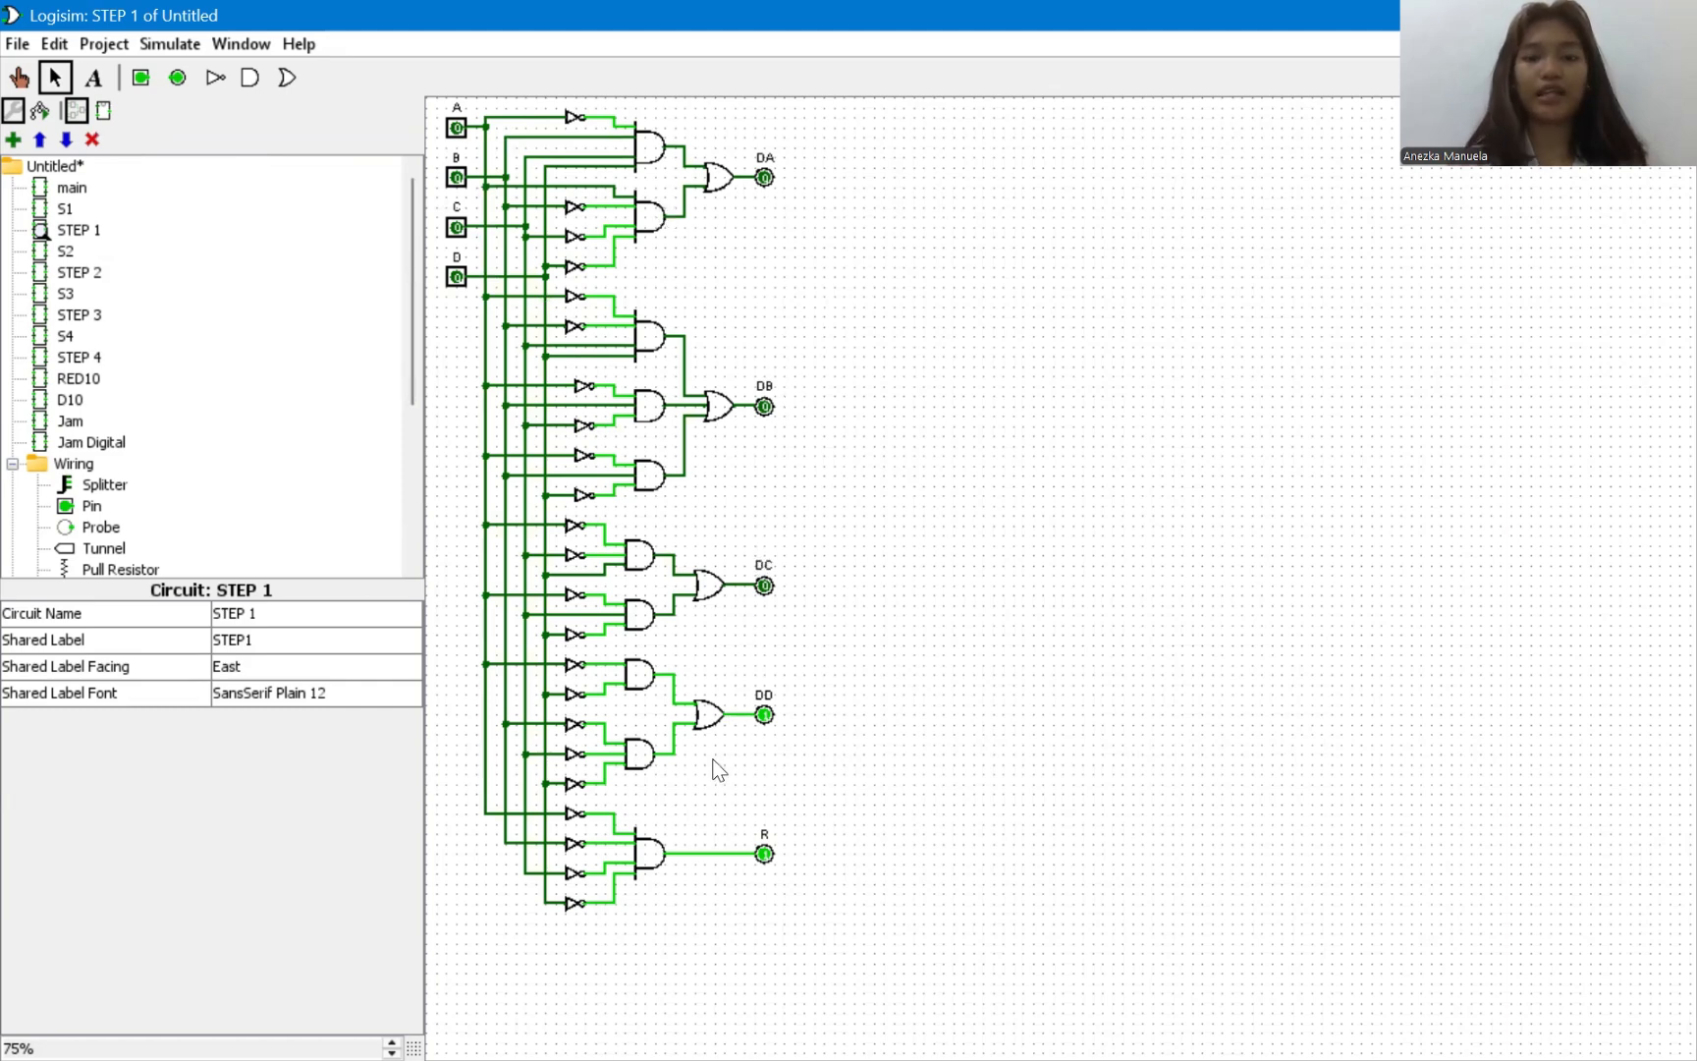
double_click(65, 209)
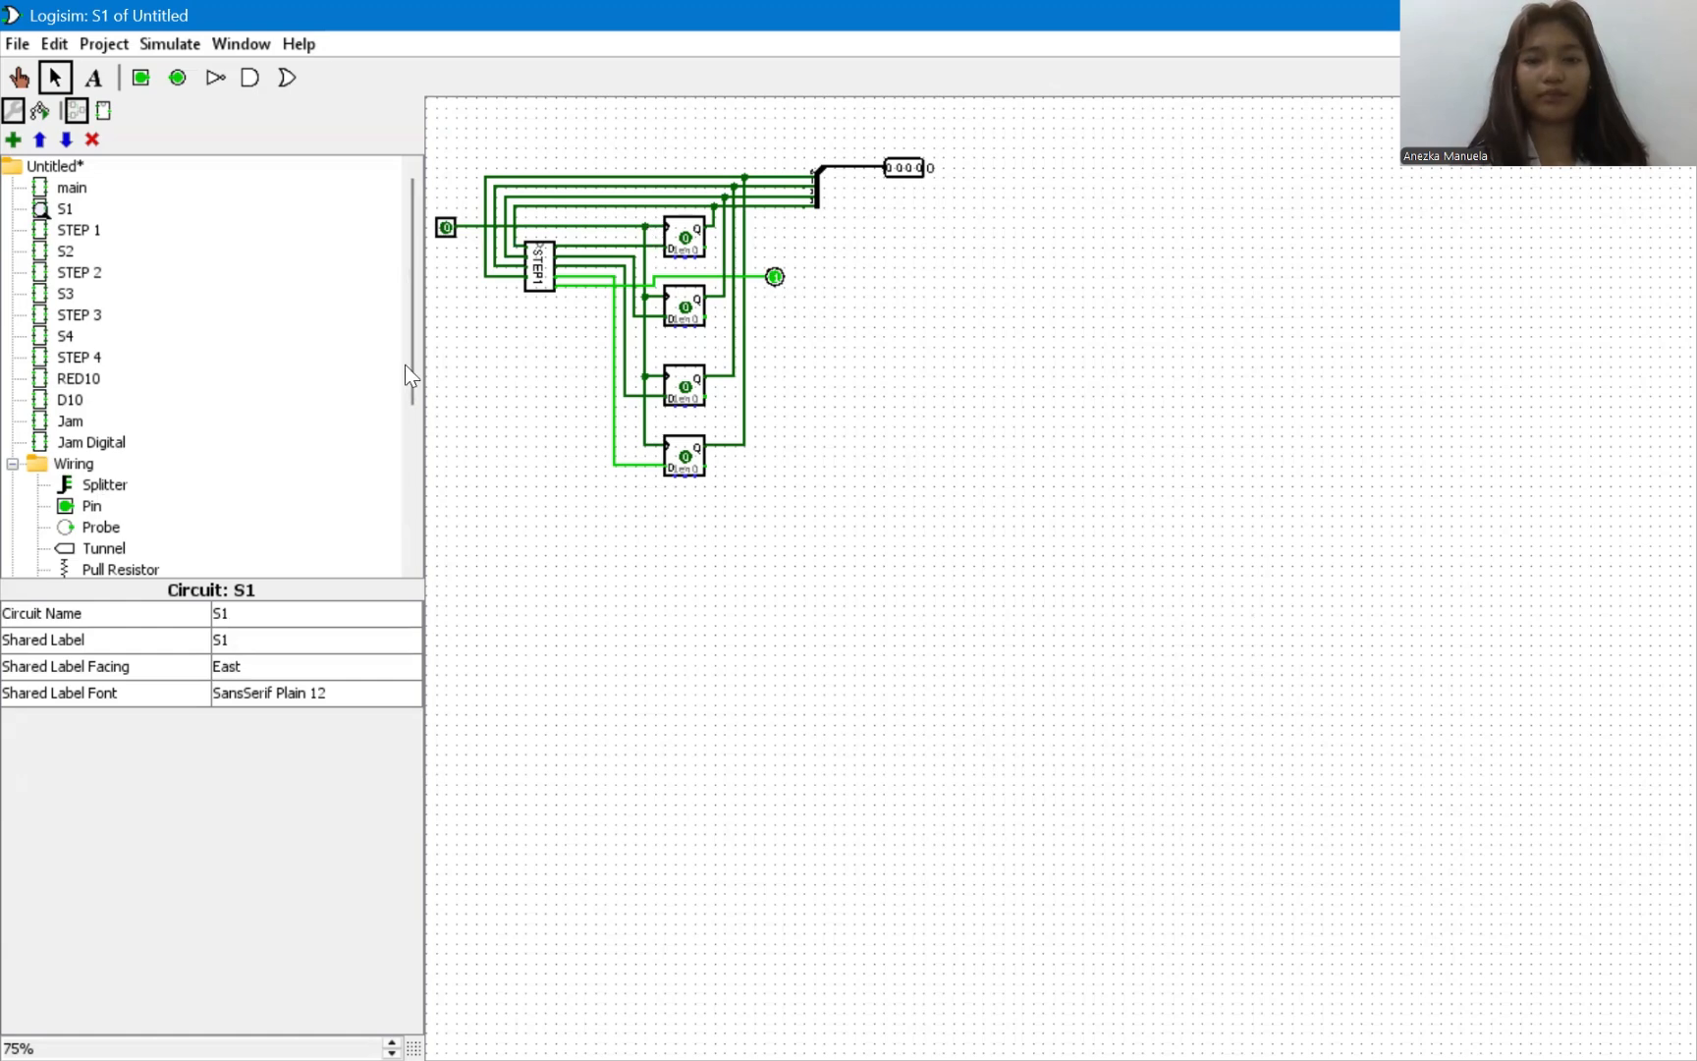
Examine the S2 circuit, including its splitter and 4-bit output pin, together with the gate logic of STEP 2.
double_click(69, 250)
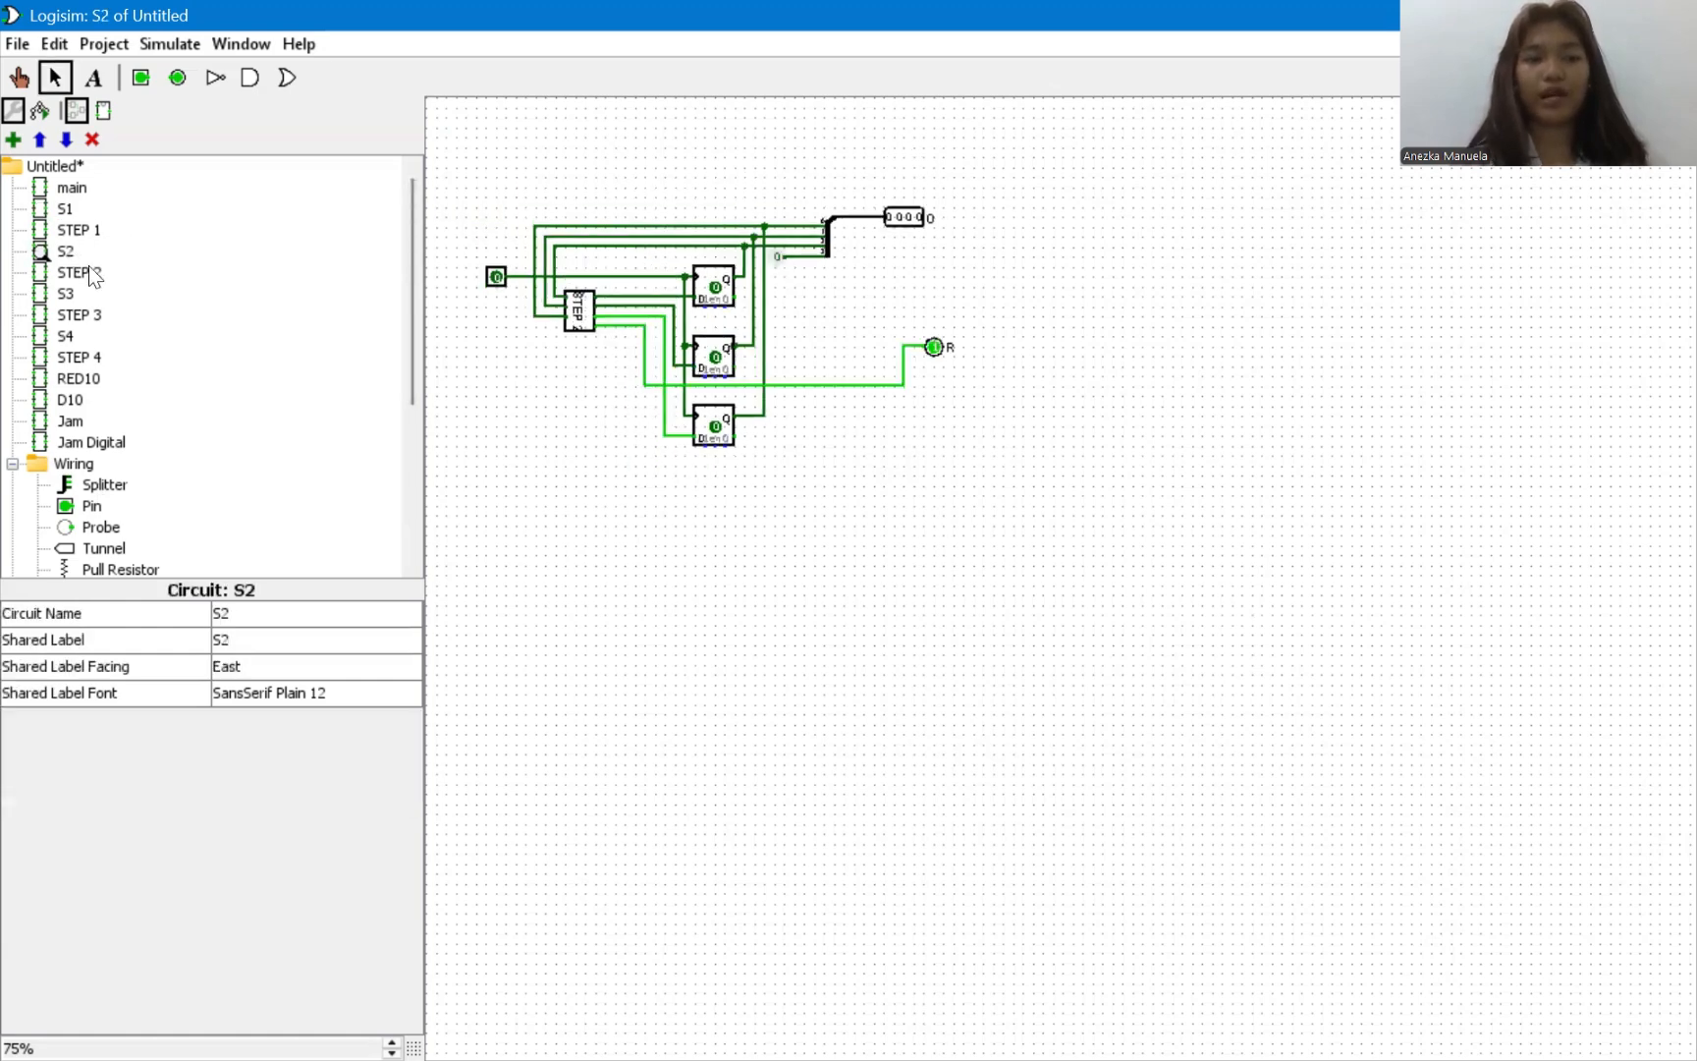
double_click(91, 272)
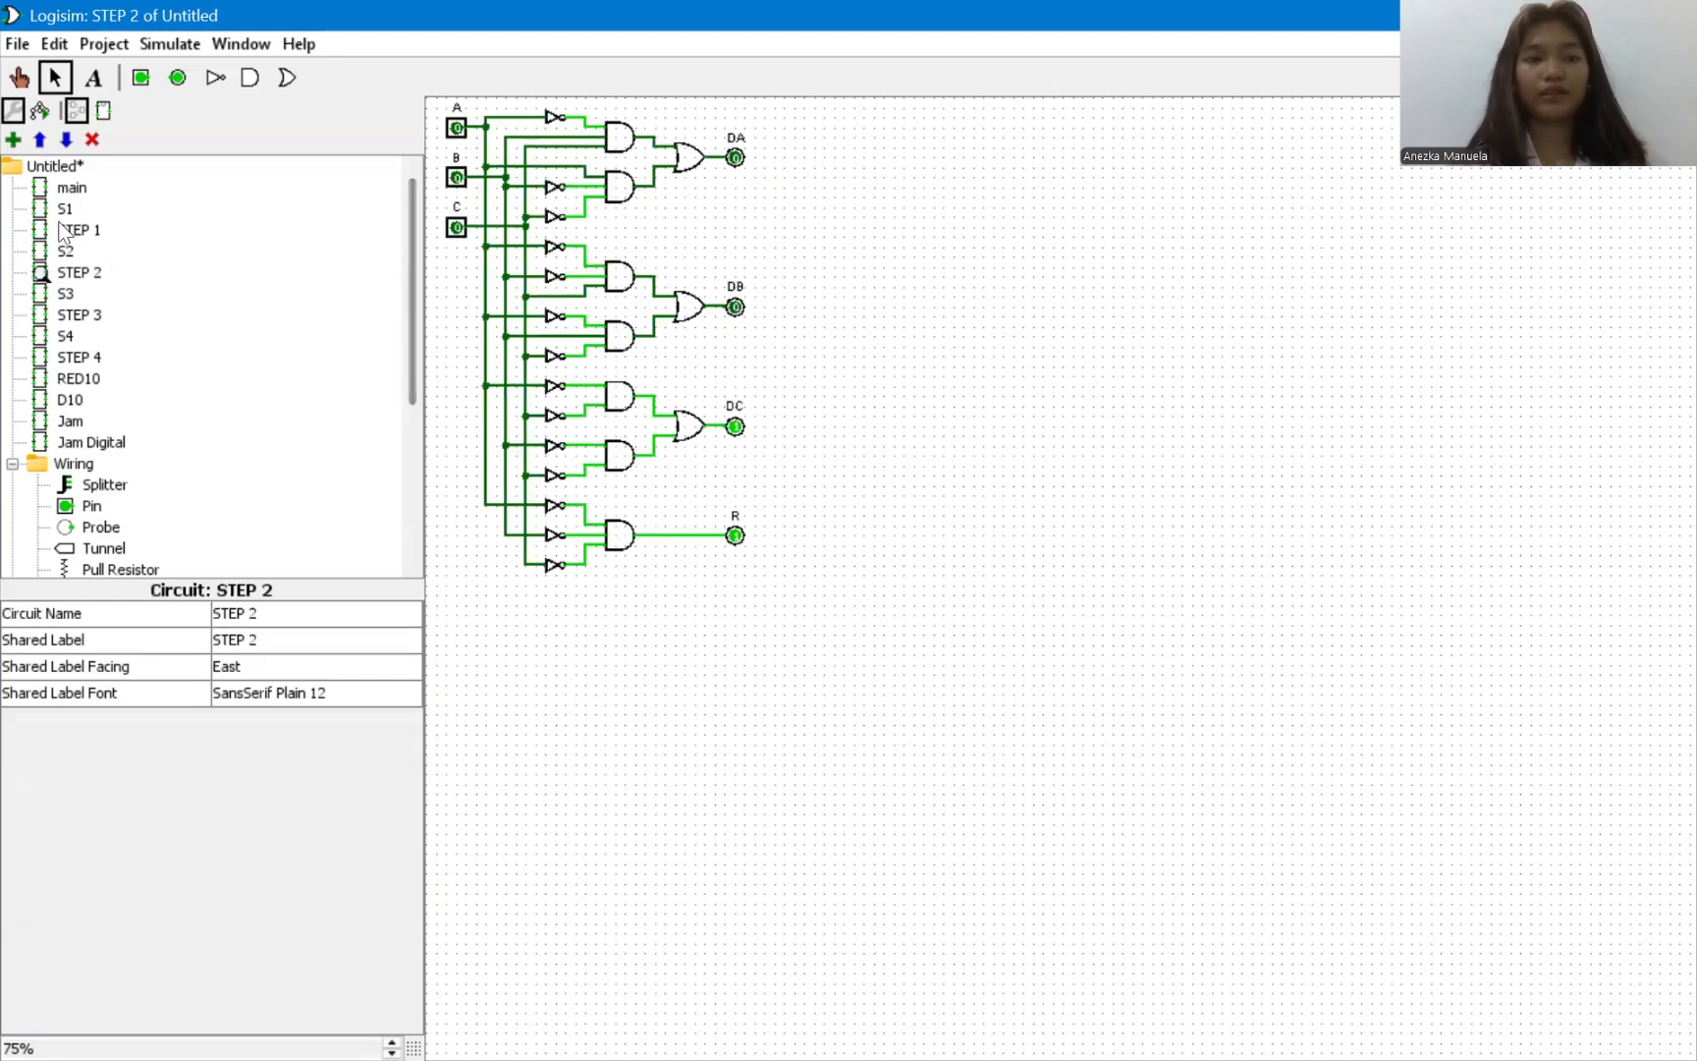
click(66, 275)
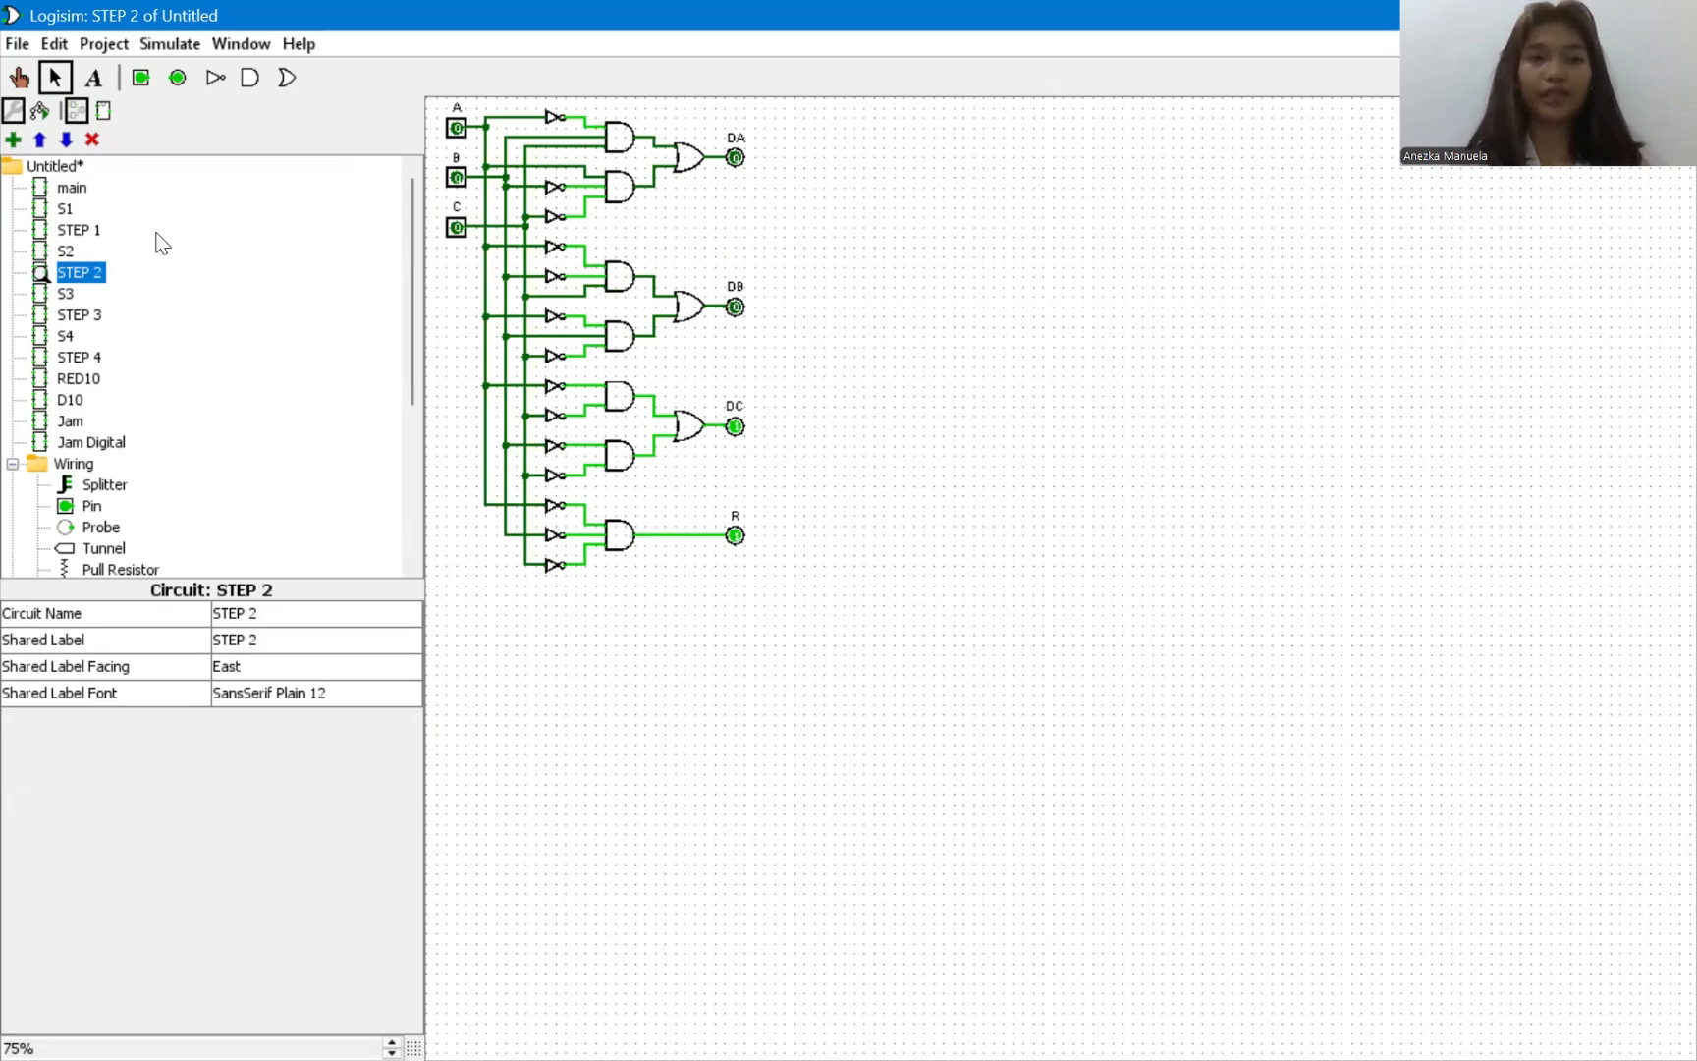
double_click(65, 251)
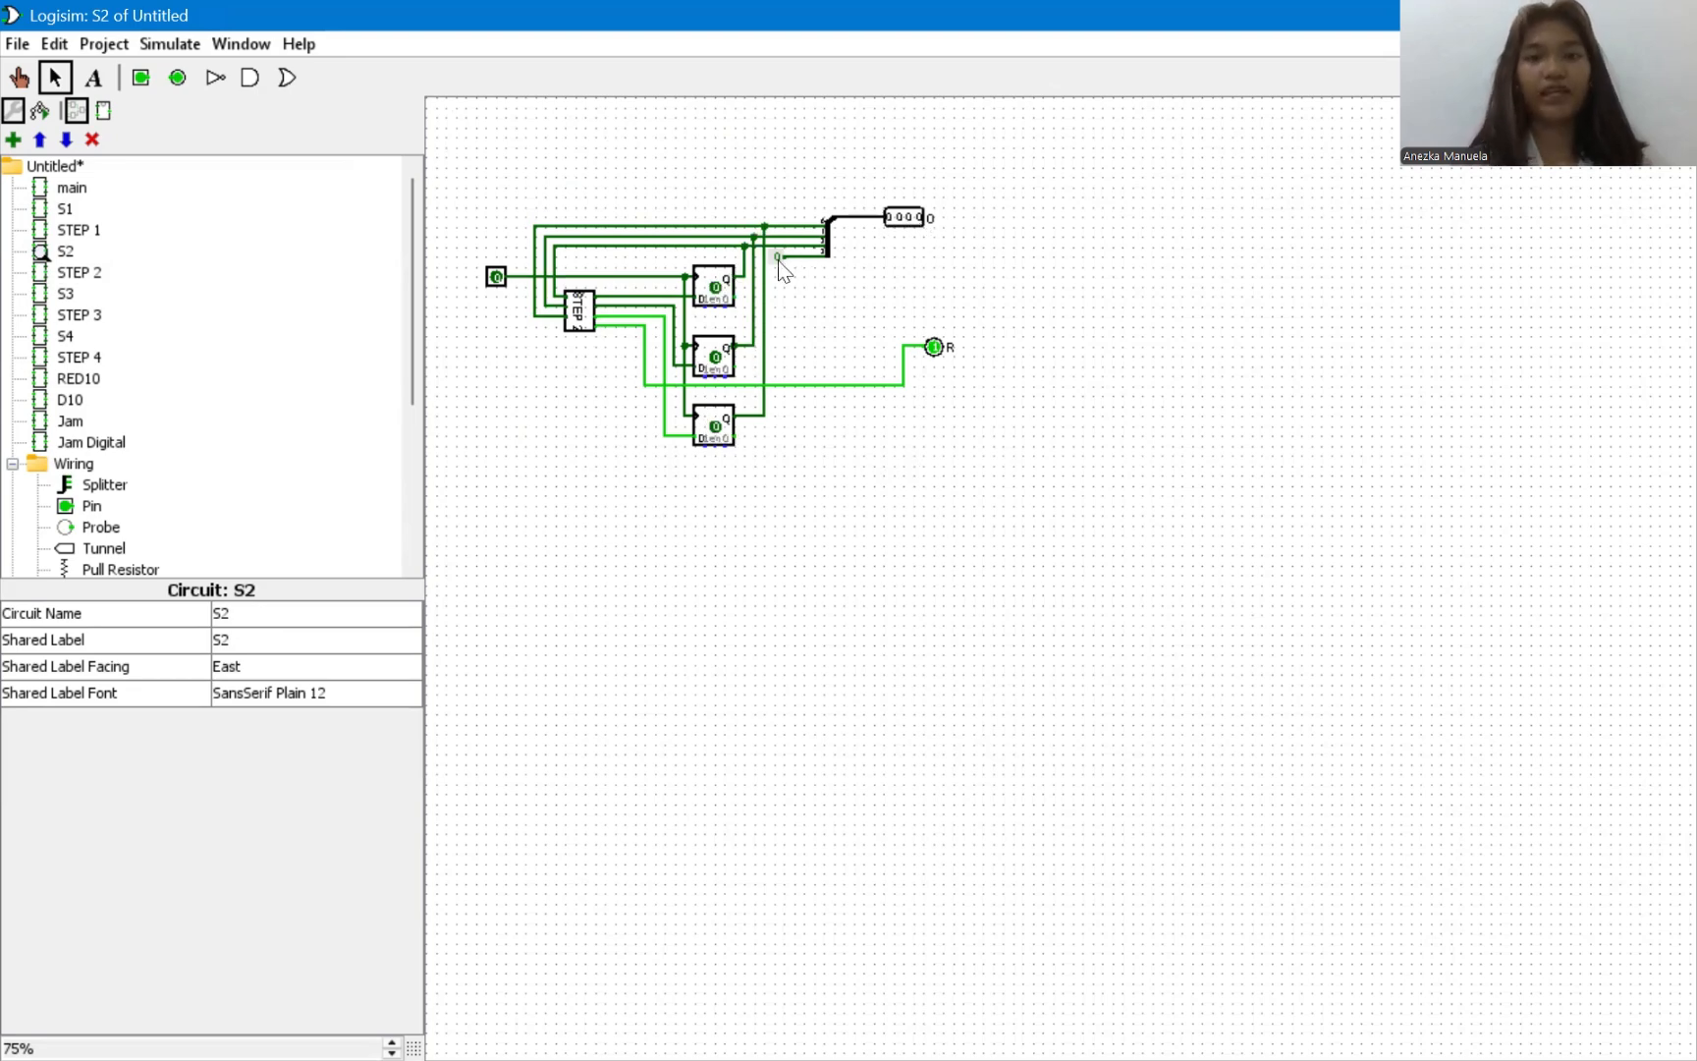
drag(805, 253, 825, 246)
click(910, 221)
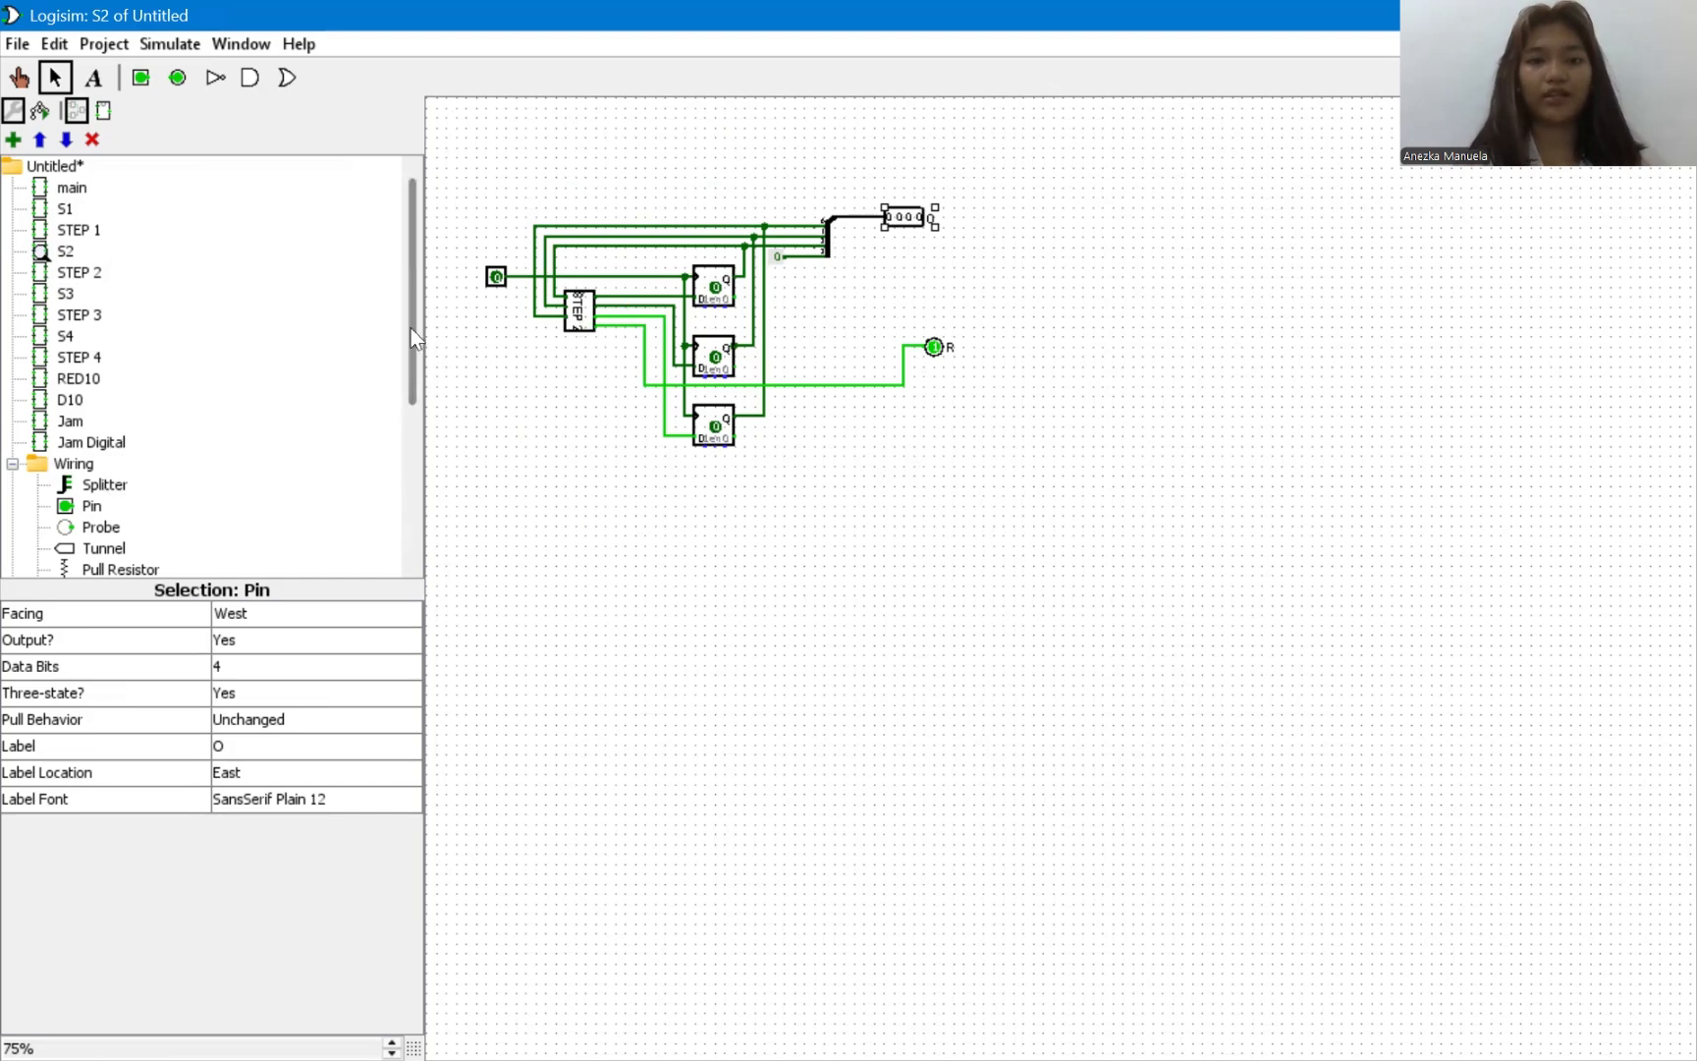
Examine the S3 circuit and its STEP 3 logic, and inspect the attributes of S3's output pin O.
double_click(64, 293)
double_click(79, 314)
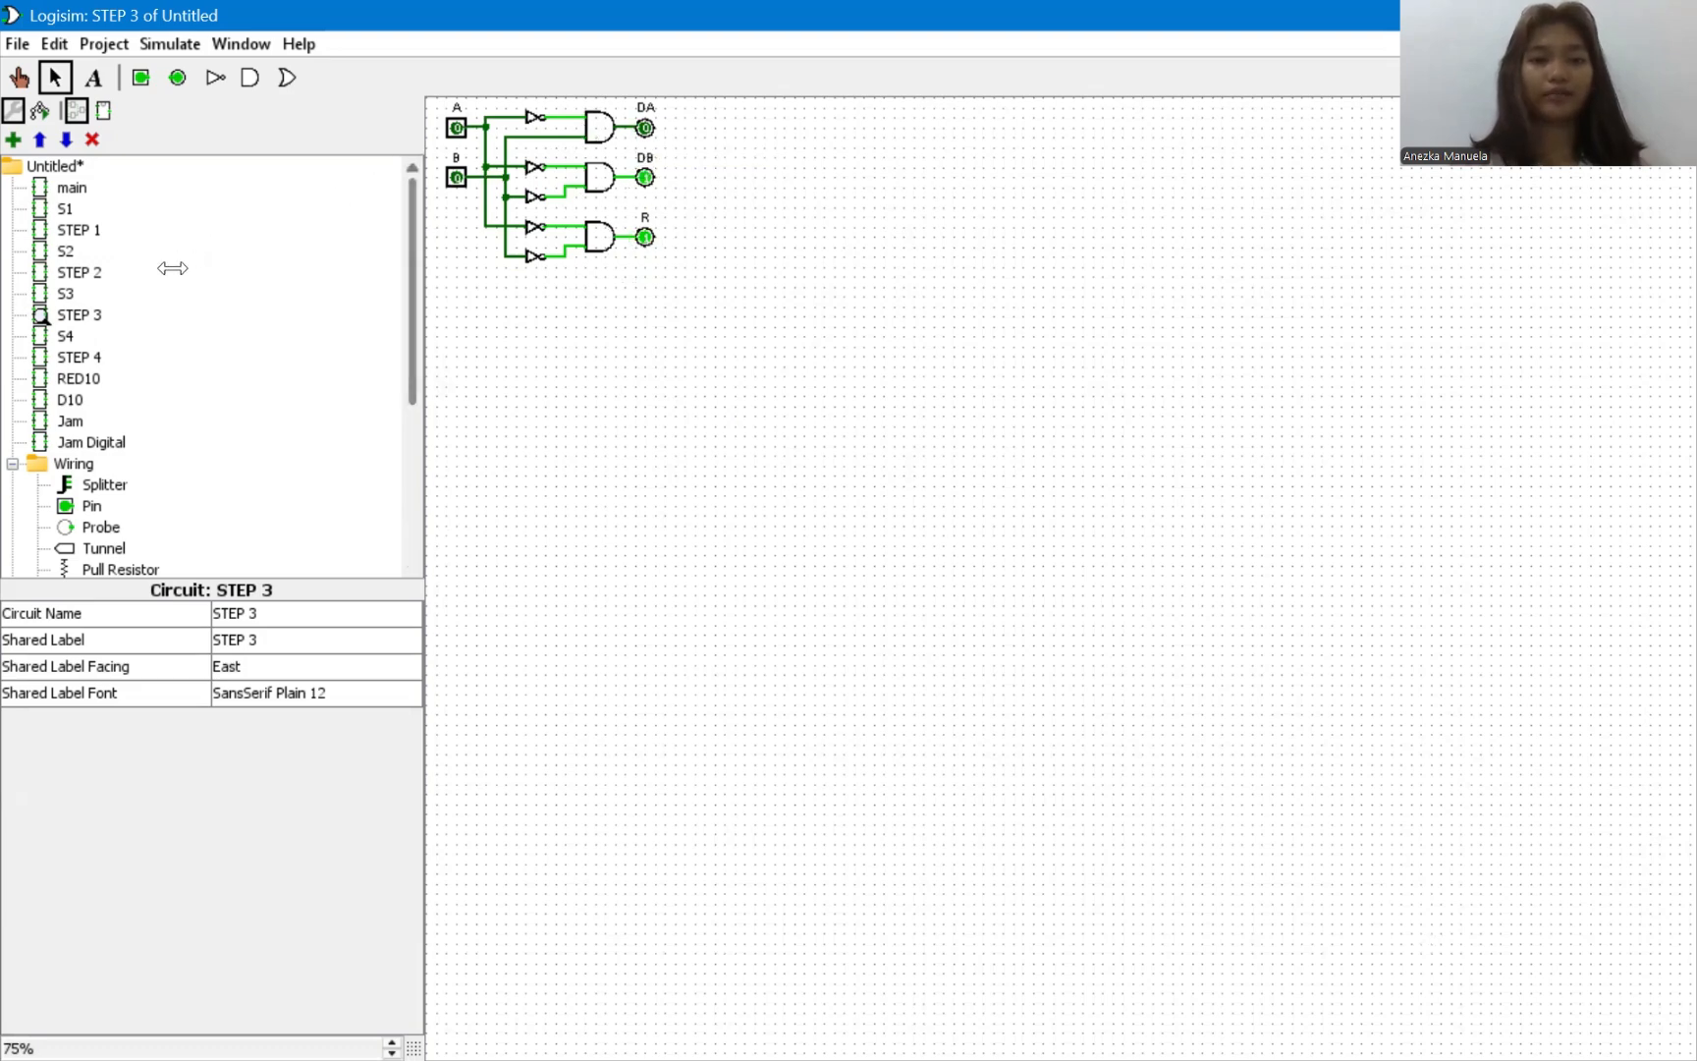
click(65, 292)
double_click(67, 293)
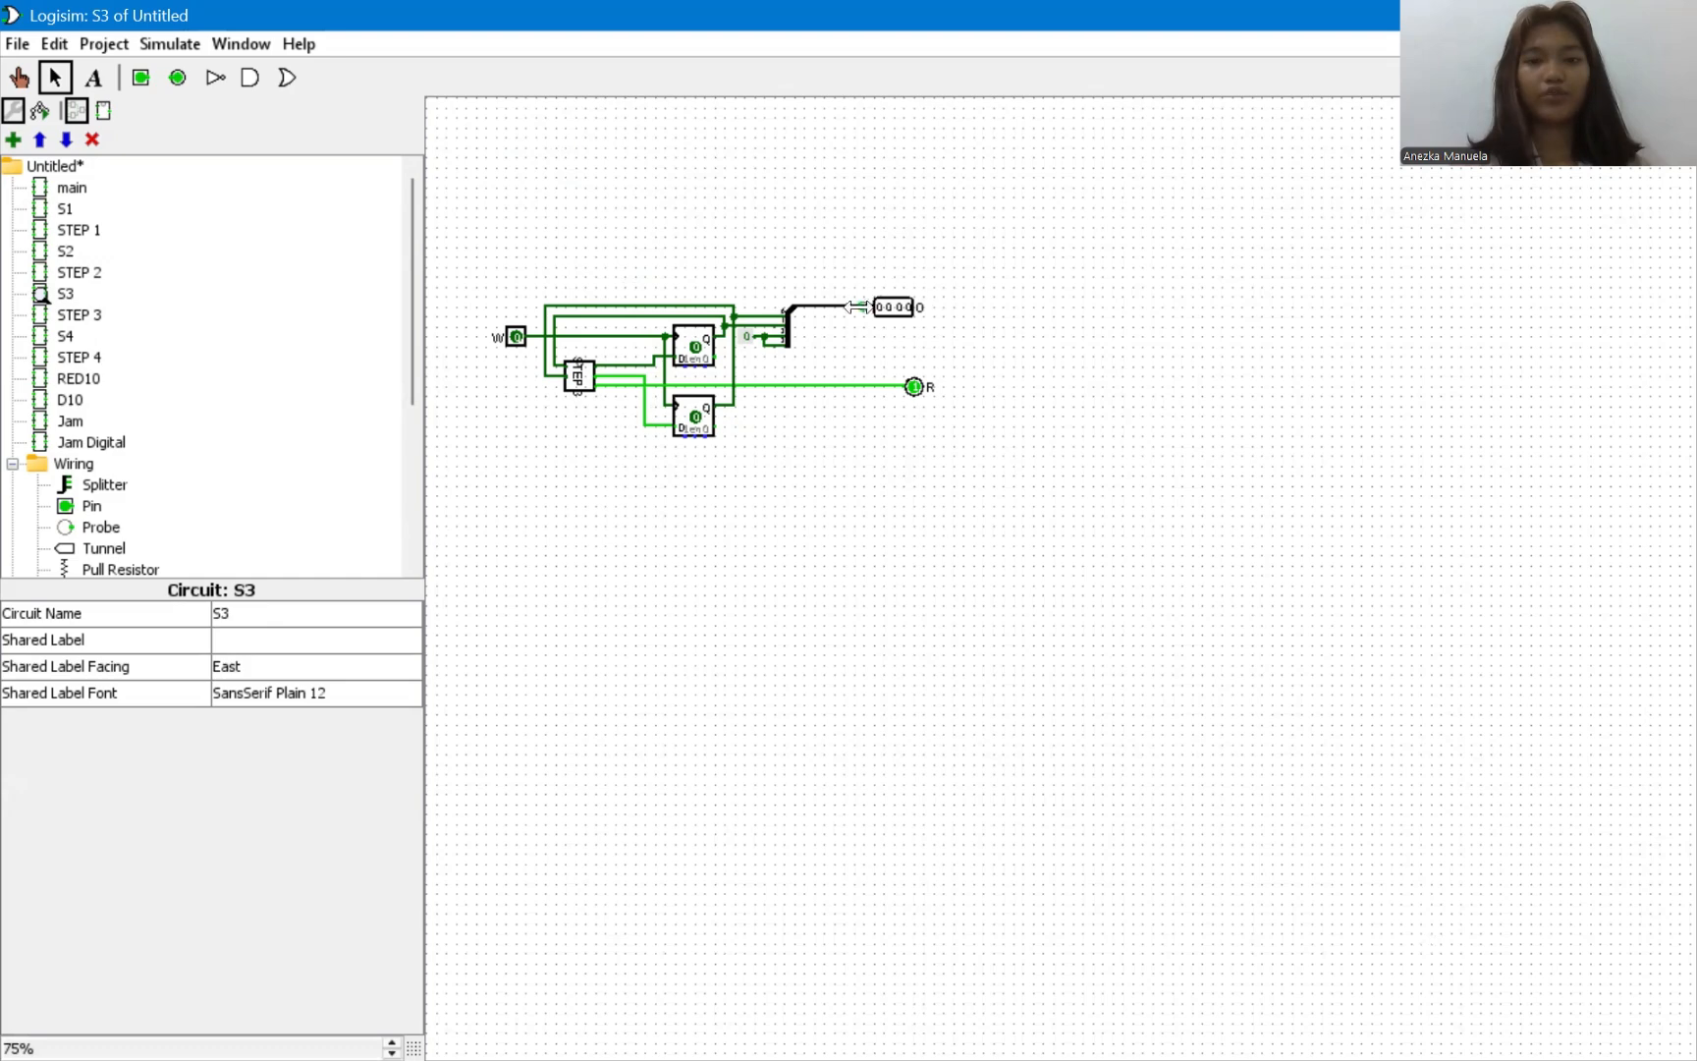
click(896, 306)
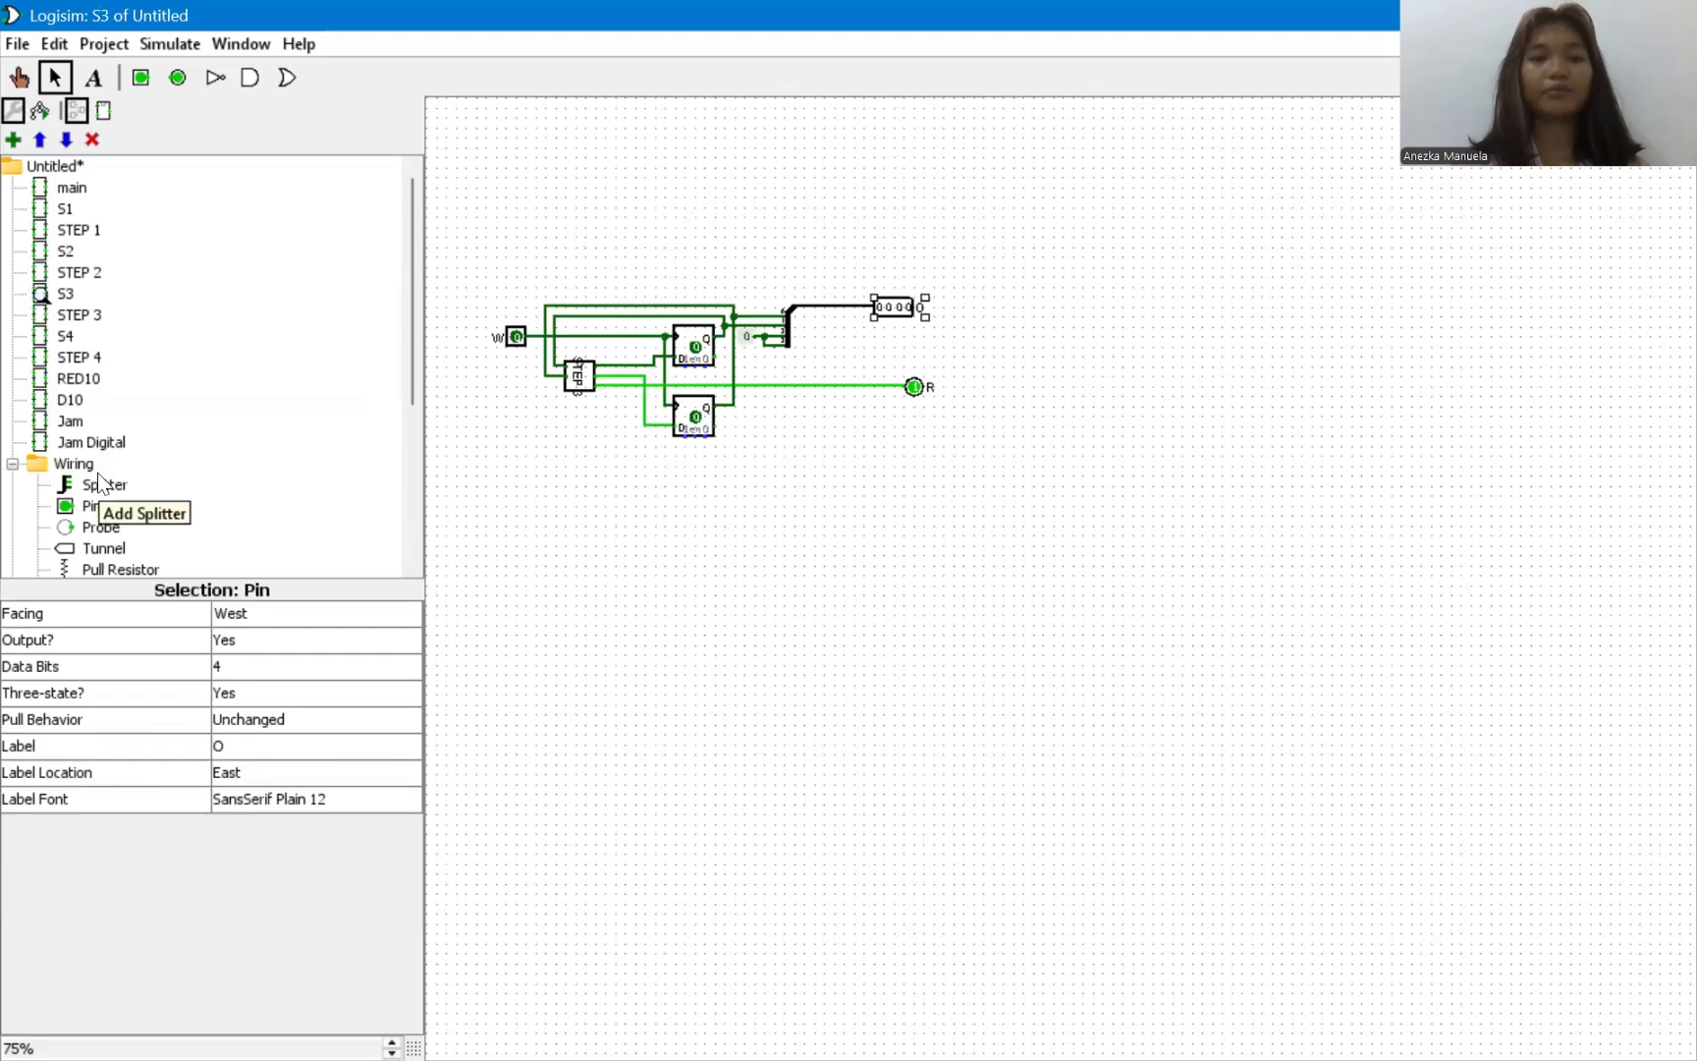
Examine the S4 and RED10 circuits and the multiplexer-based logic of STEP 4.
scroll(97, 472, down, 1)
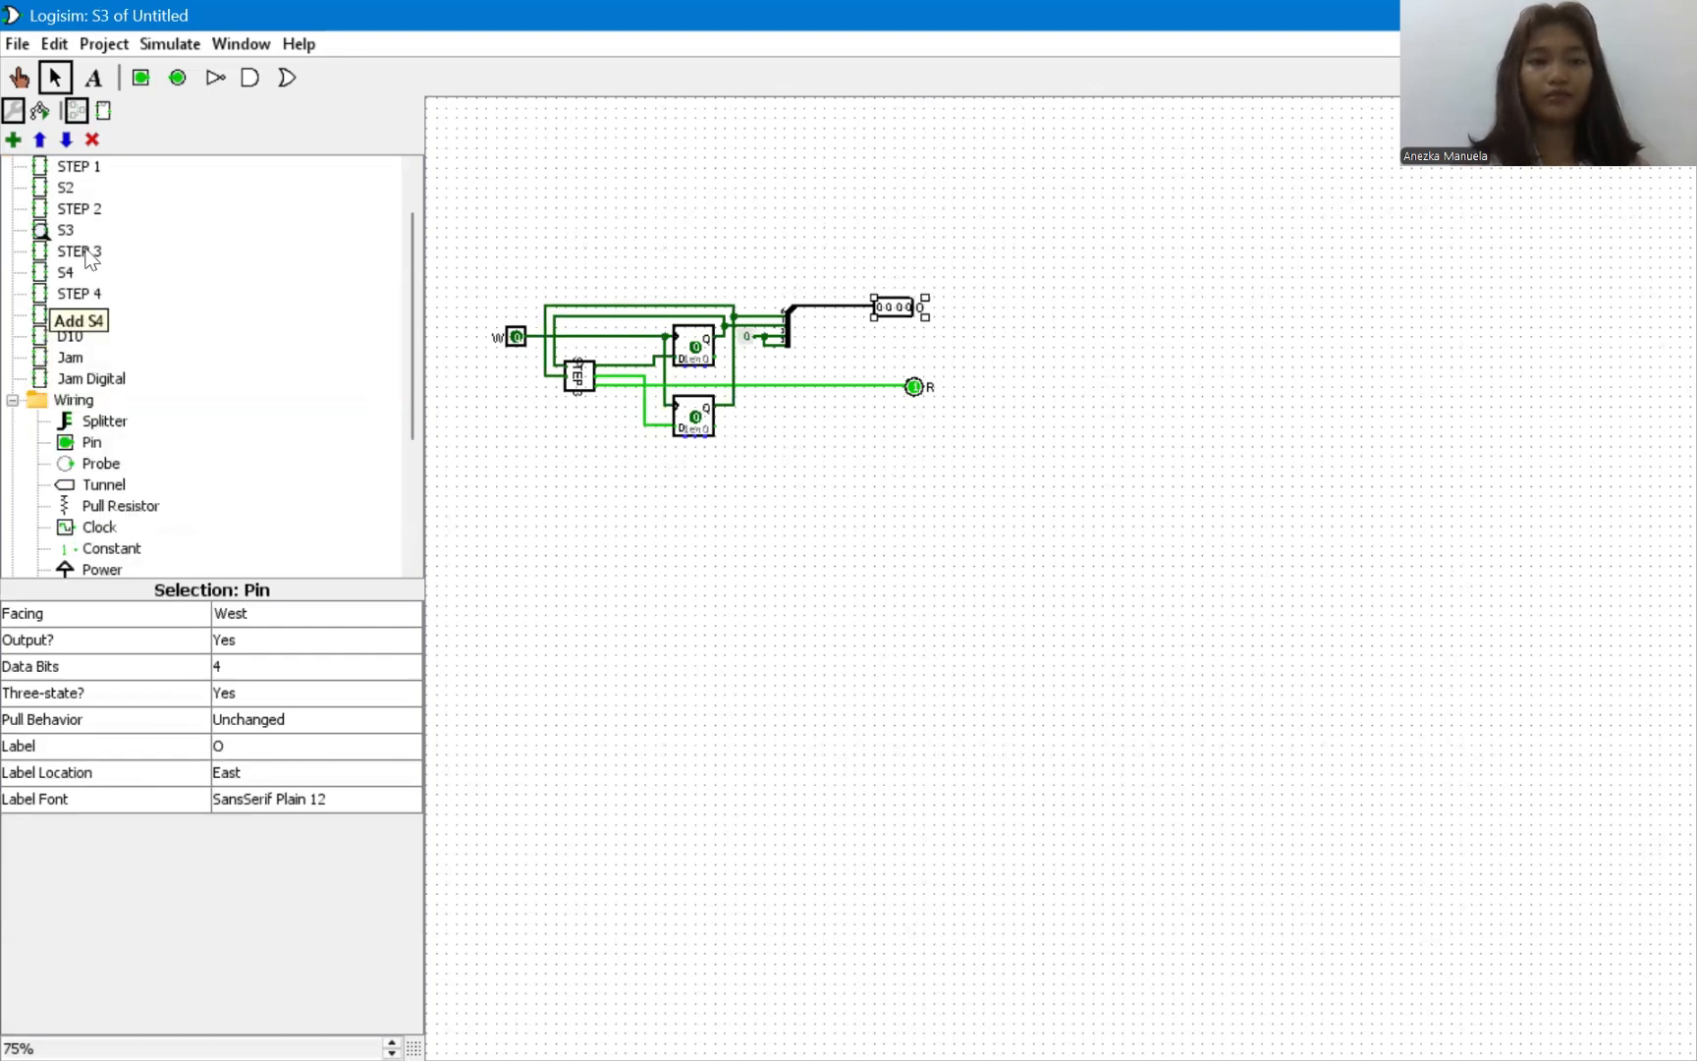
click(67, 273)
double_click(67, 273)
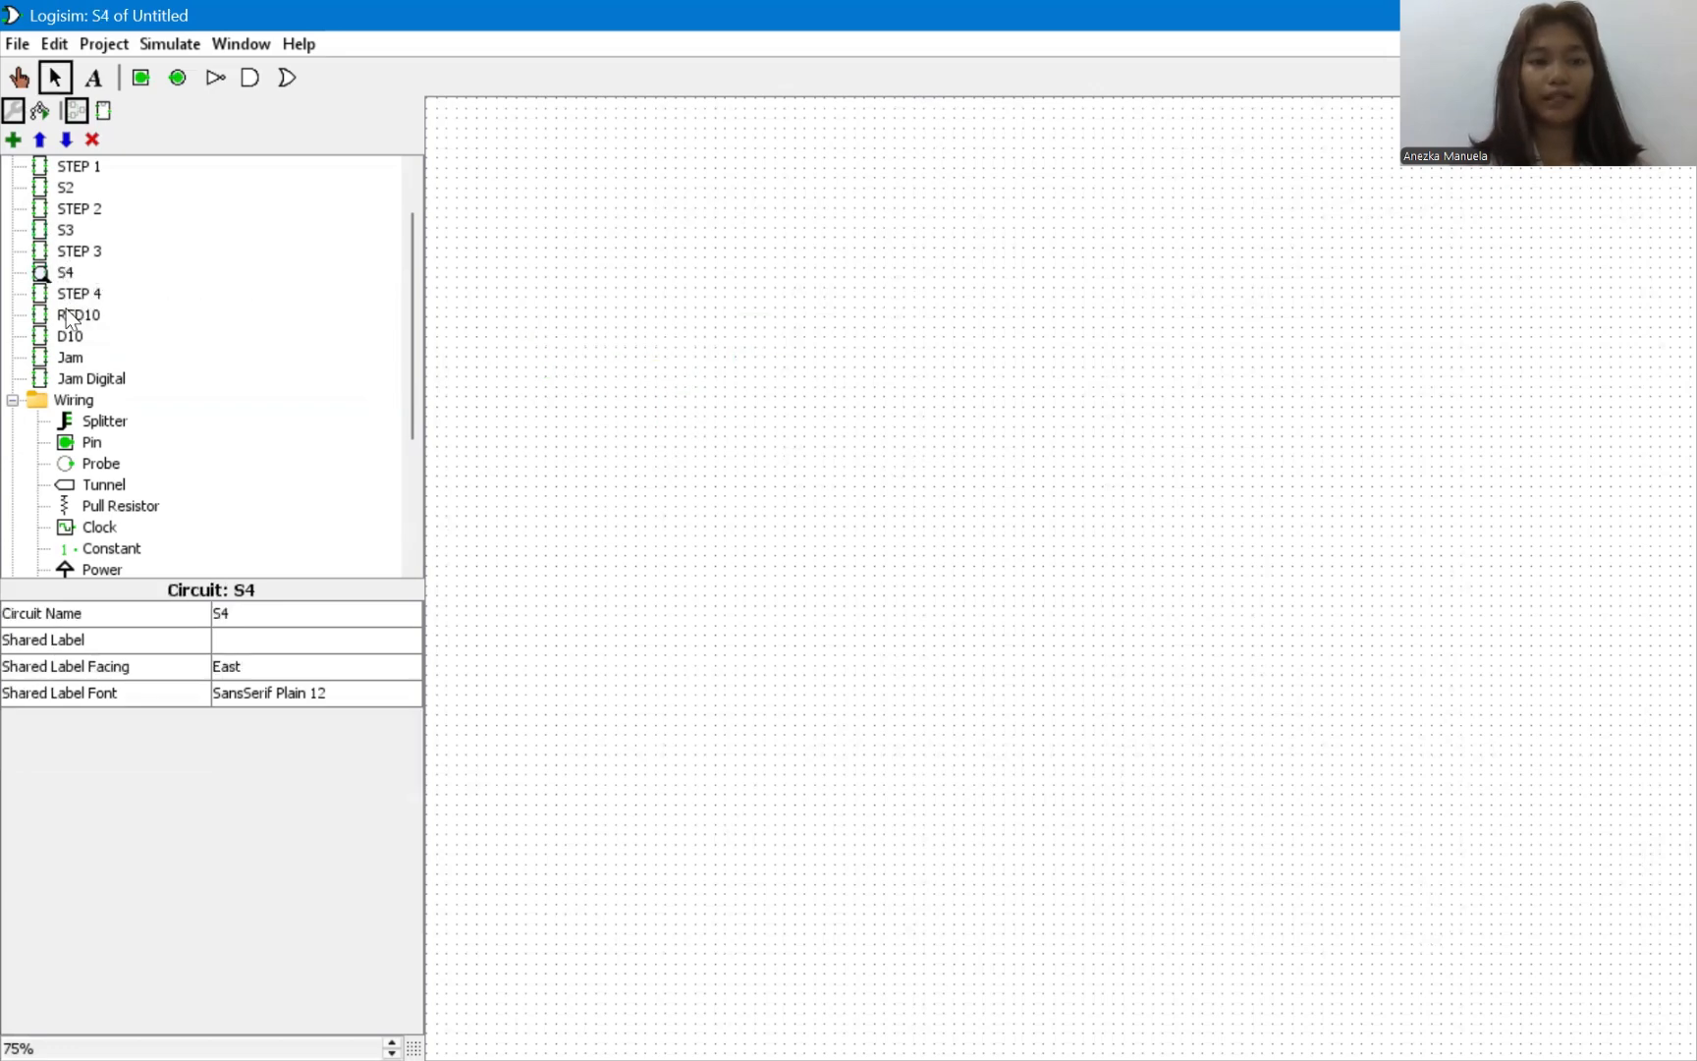
double_click(61, 314)
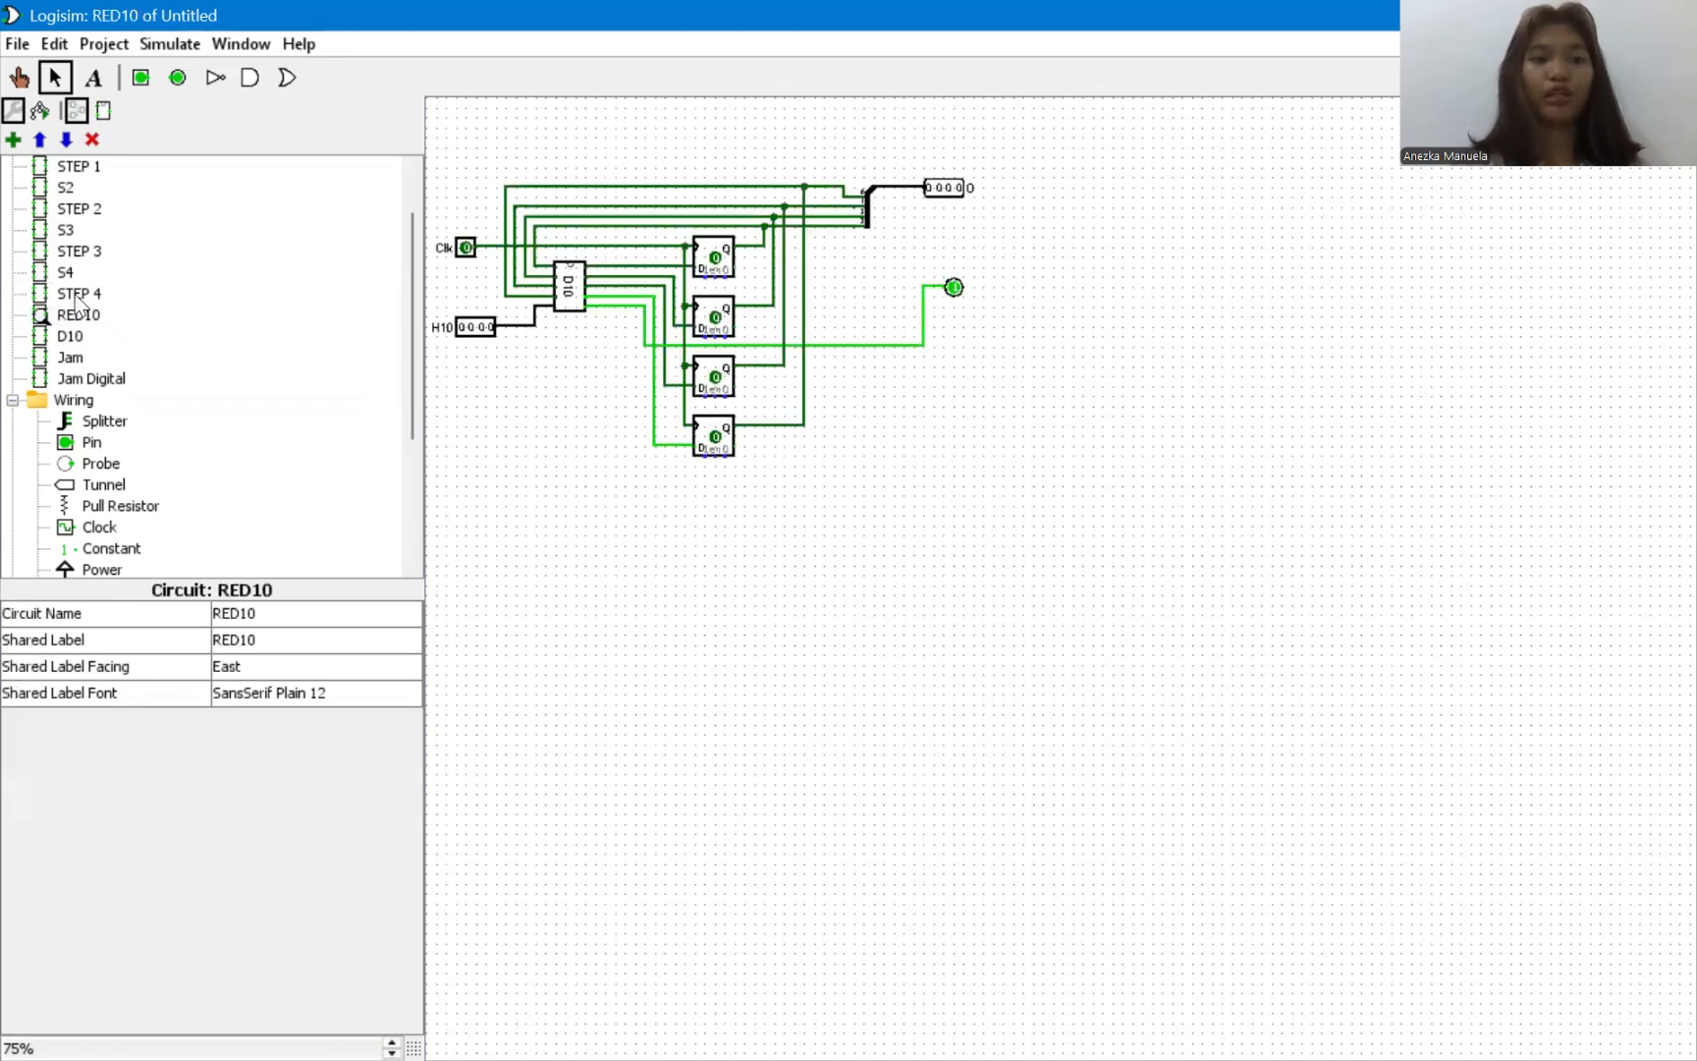
double_click(77, 294)
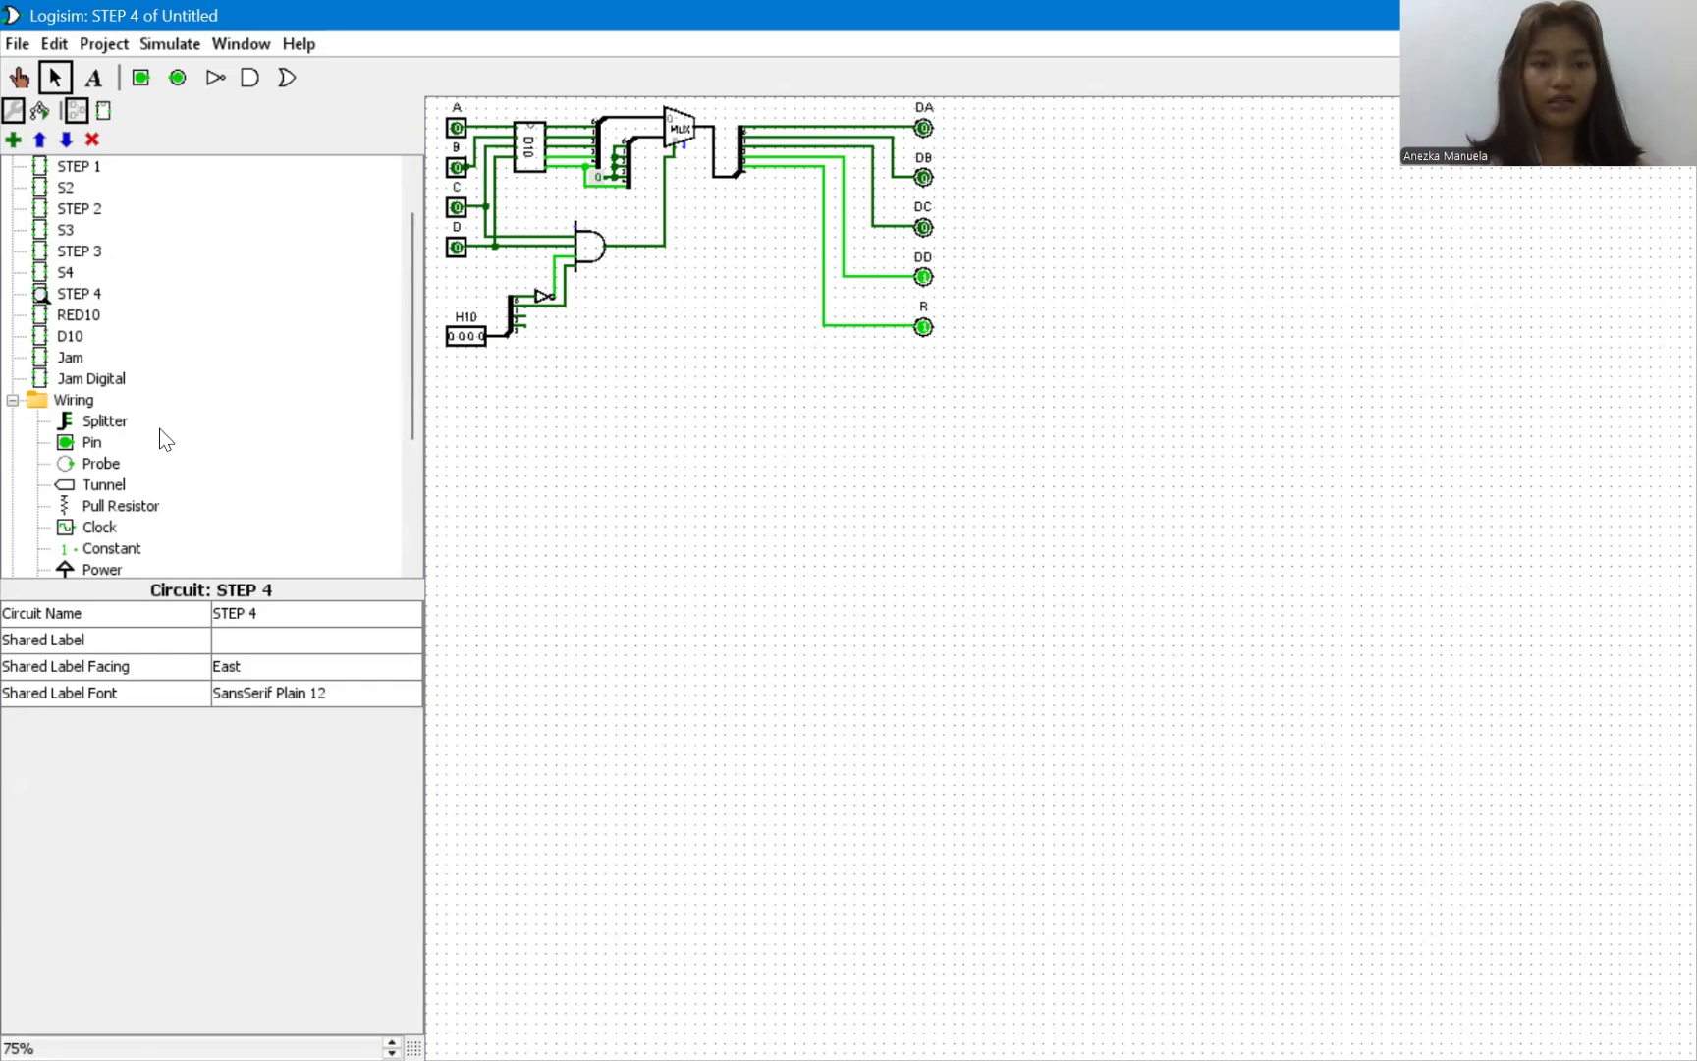
Expand the Gates library to view its components, and open the D10 circuit to examine its gate logic.
scroll(162, 439, down, 3)
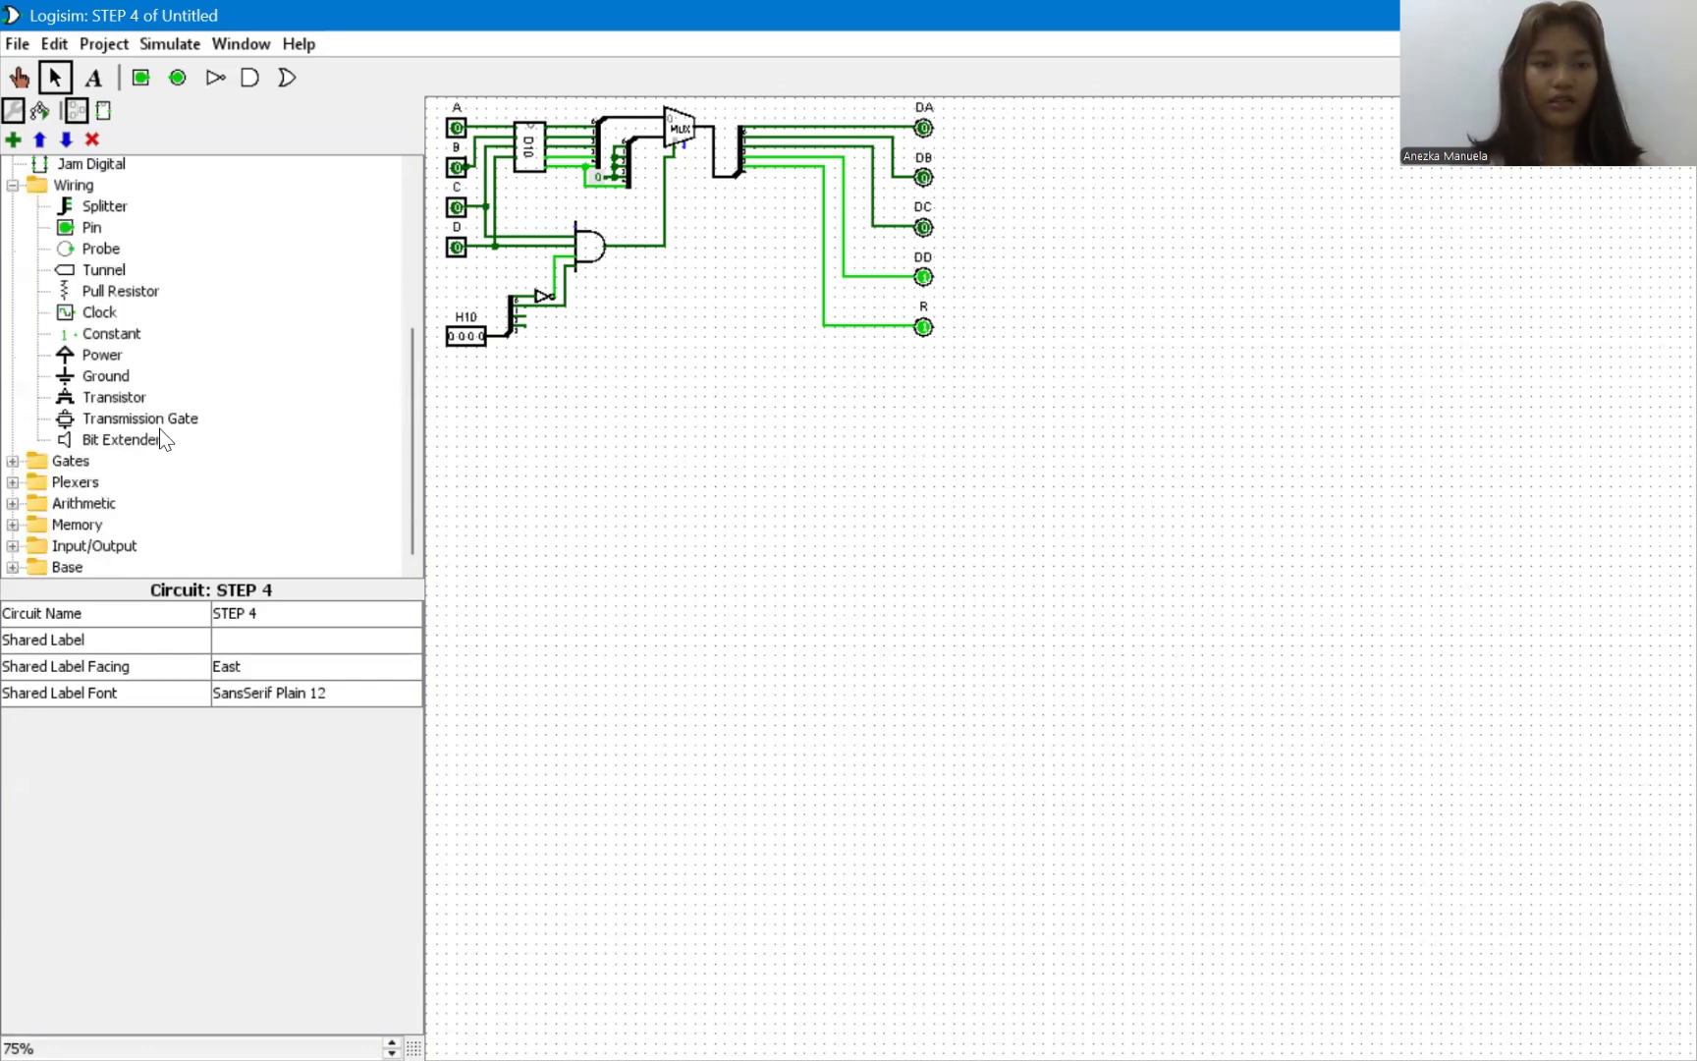
click(12, 462)
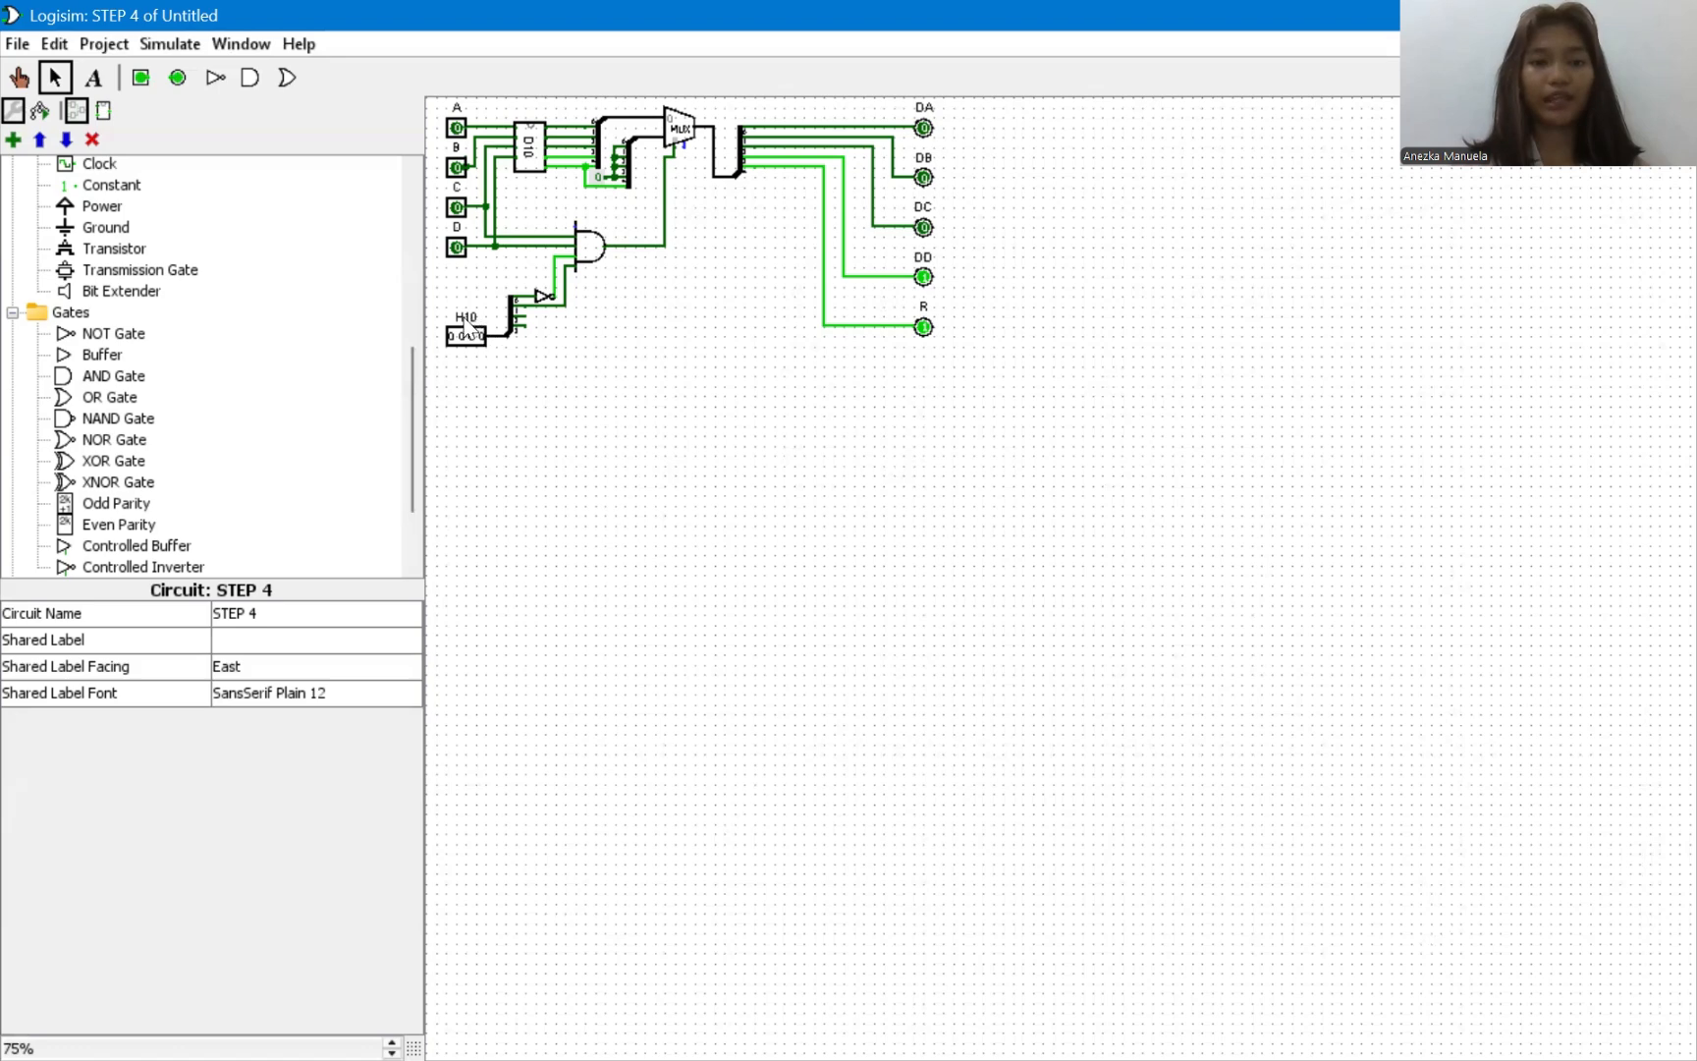
scroll(253, 372, up, 4)
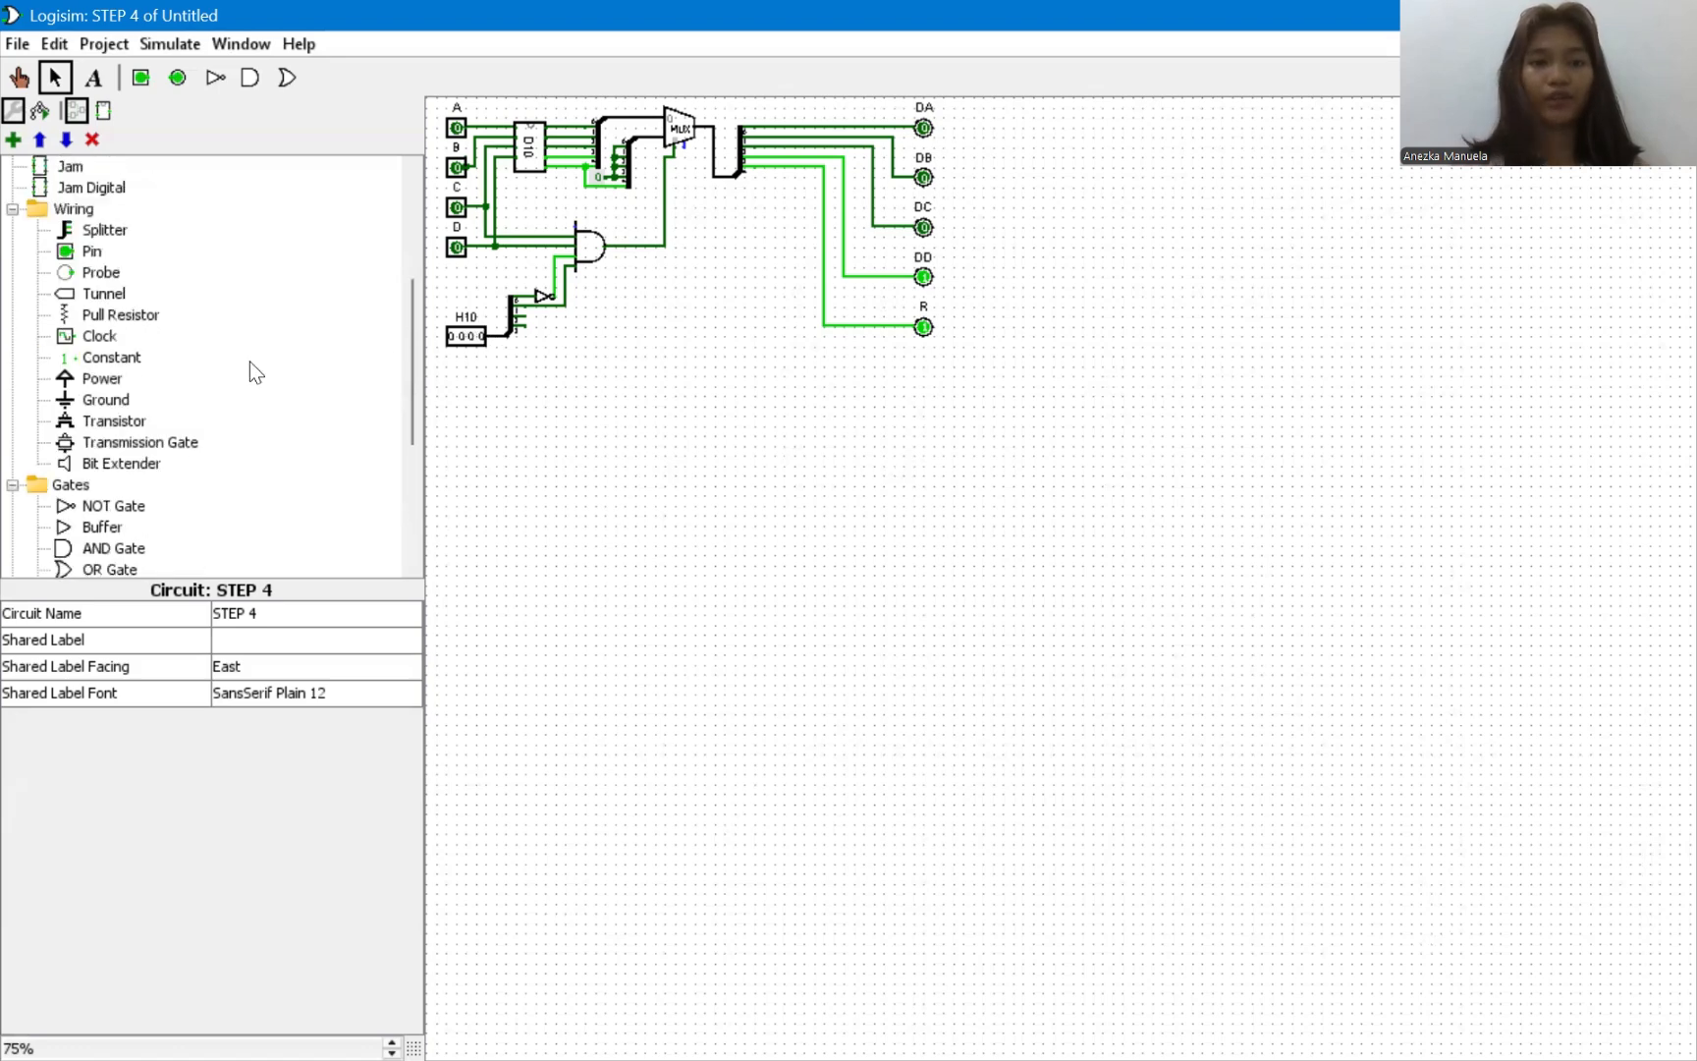
scroll(253, 372, up, 3)
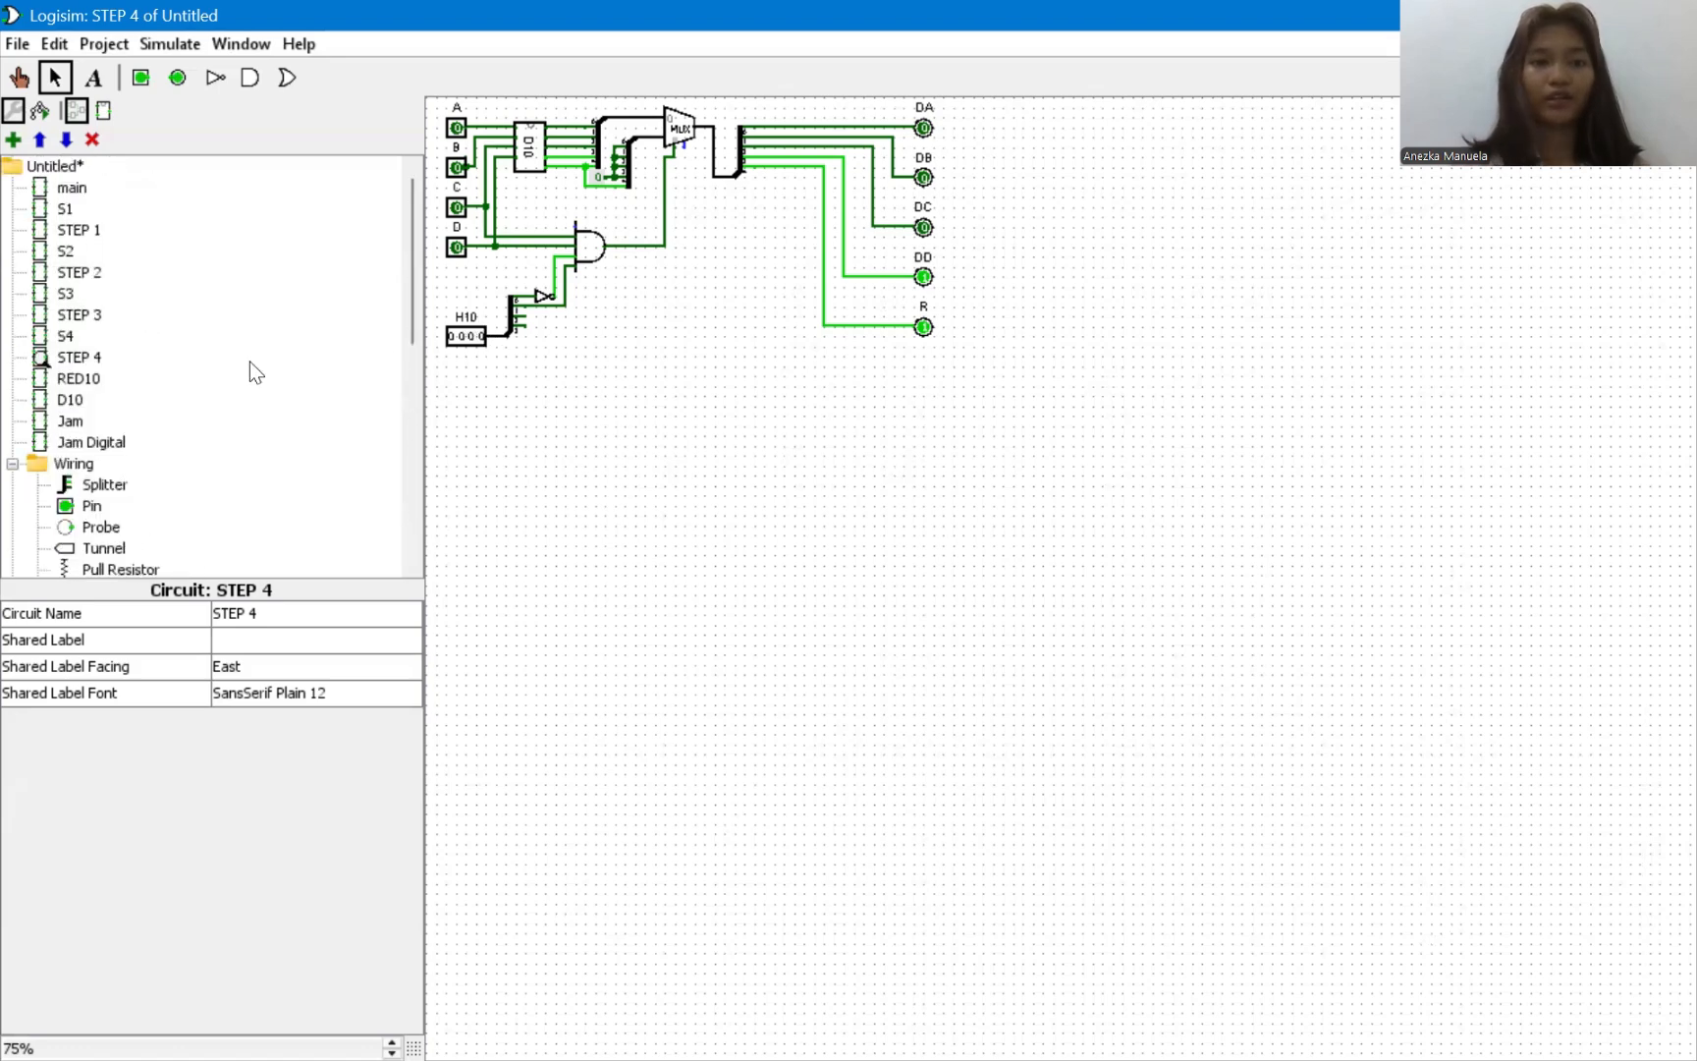
click(70, 403)
double_click(69, 399)
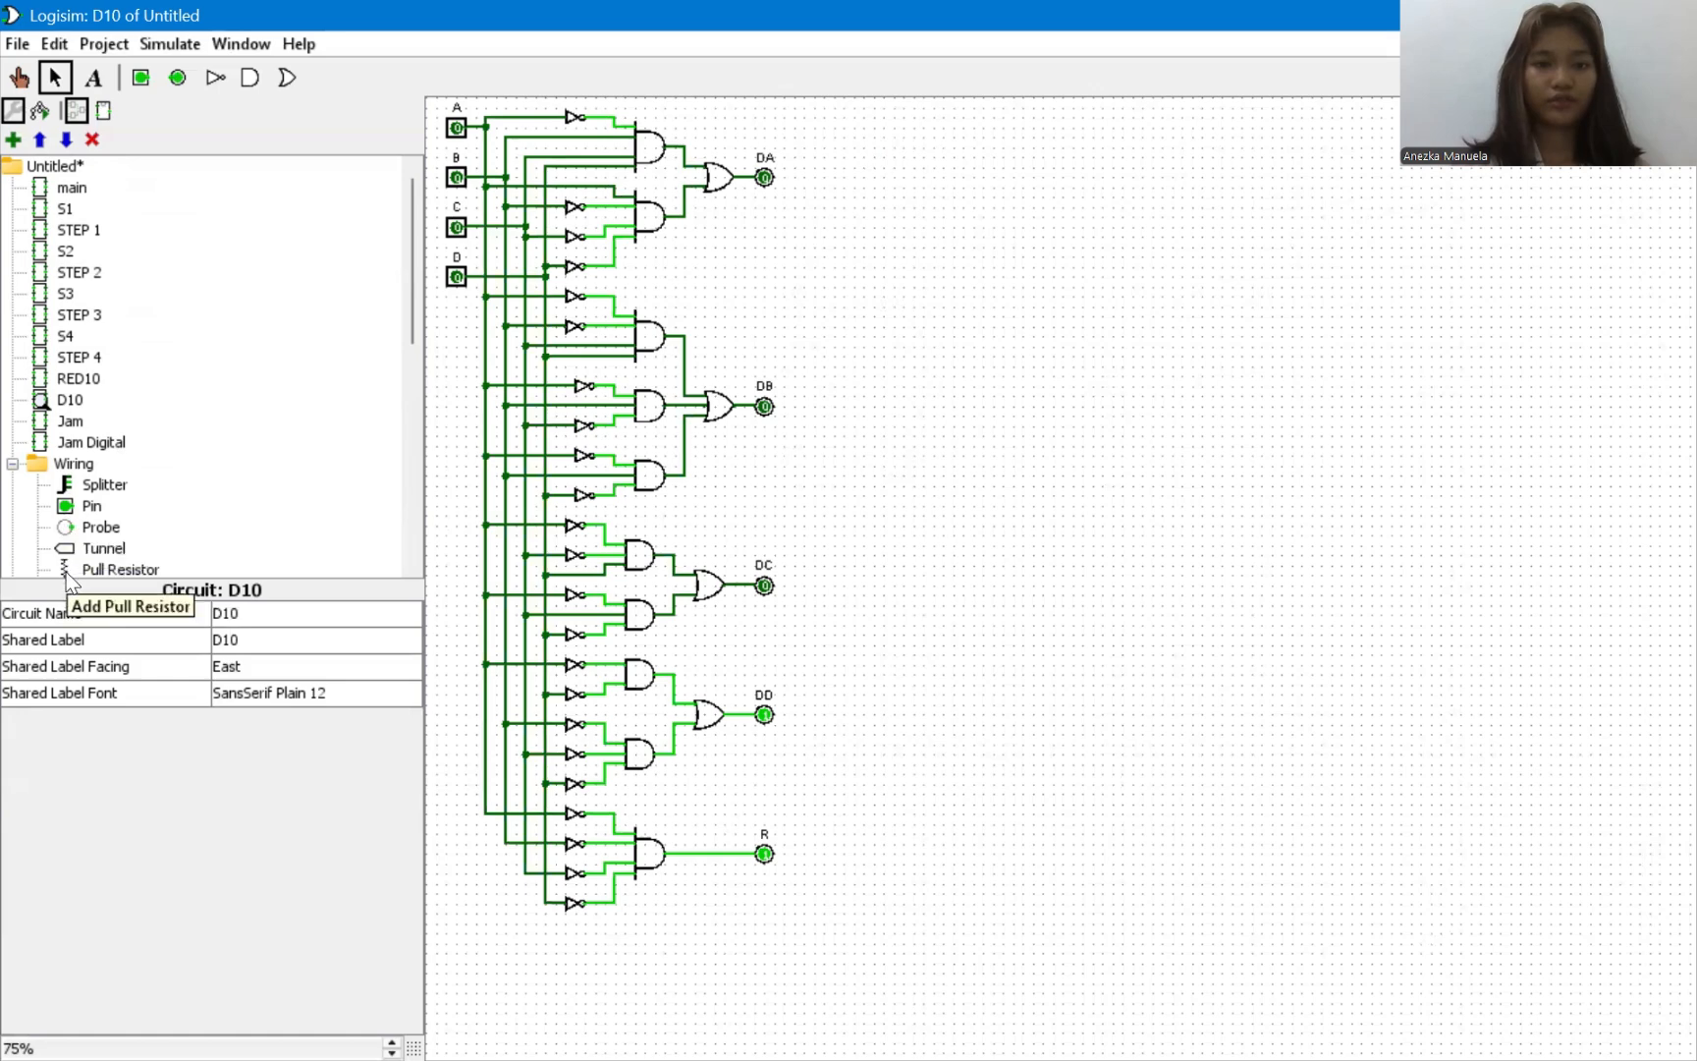
Open the empty Jam Digital circuit and place the S1, S2, S3 and RED10 subcircuits in a vertical column.
double_click(78, 442)
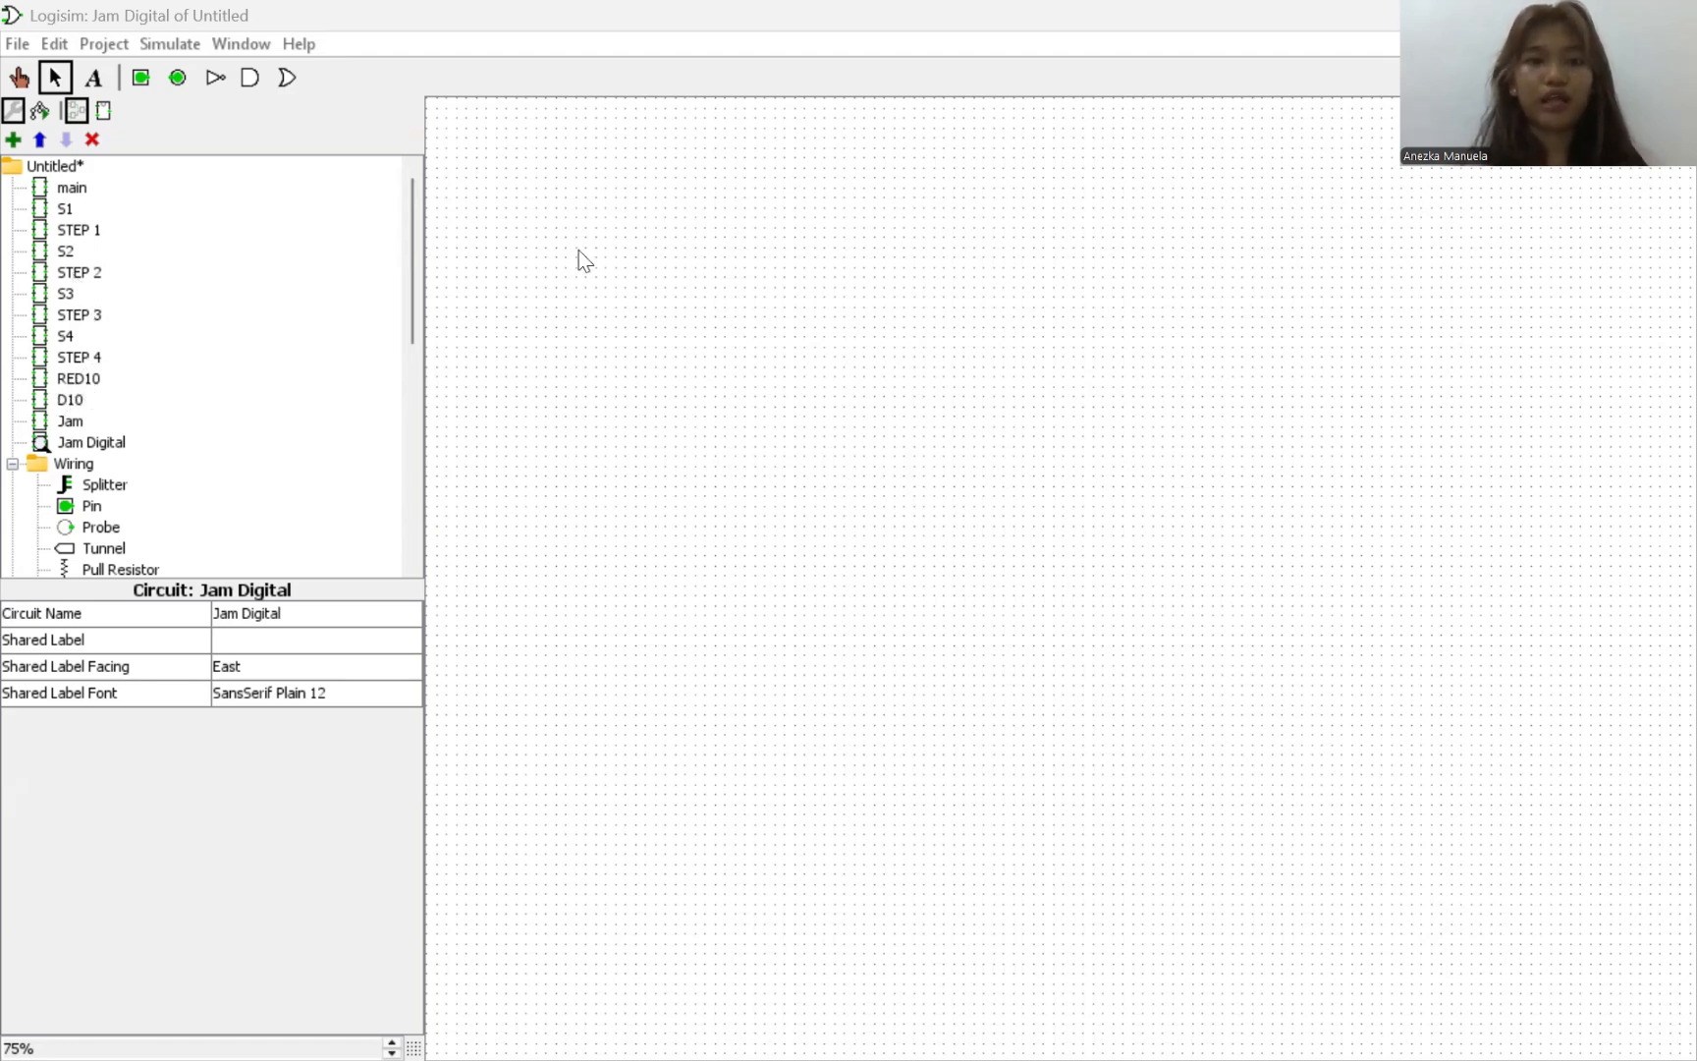
click(65, 210)
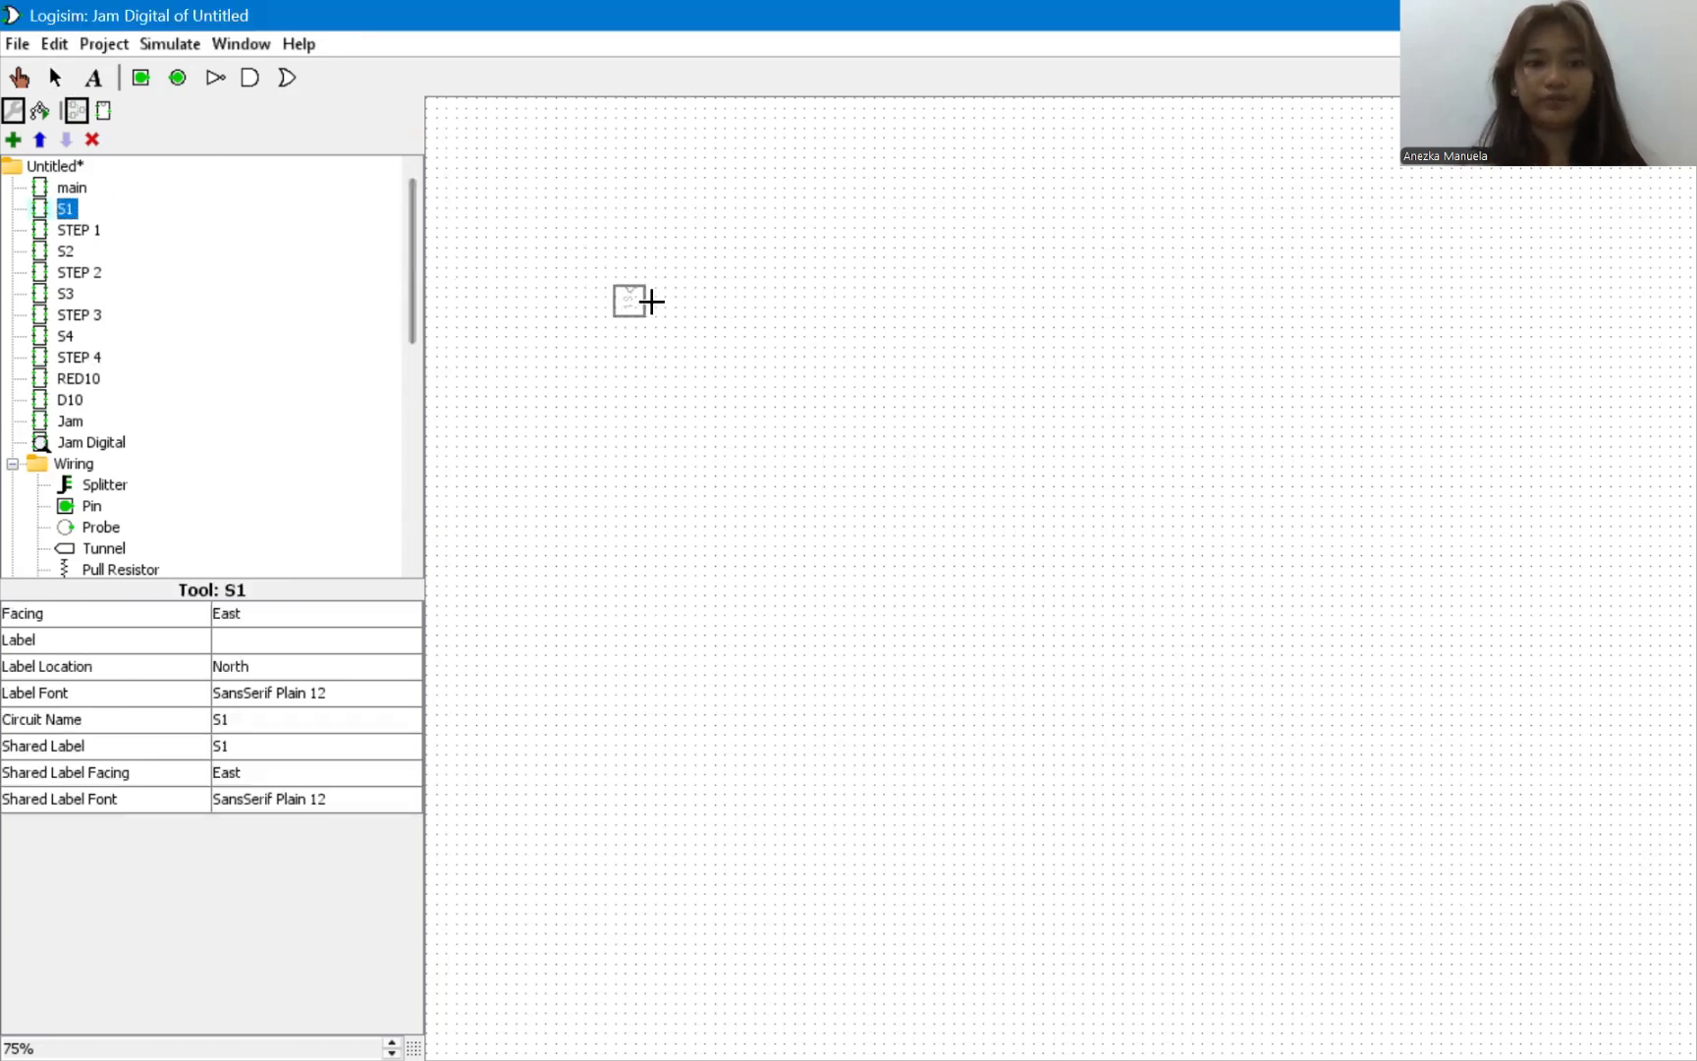
click(720, 312)
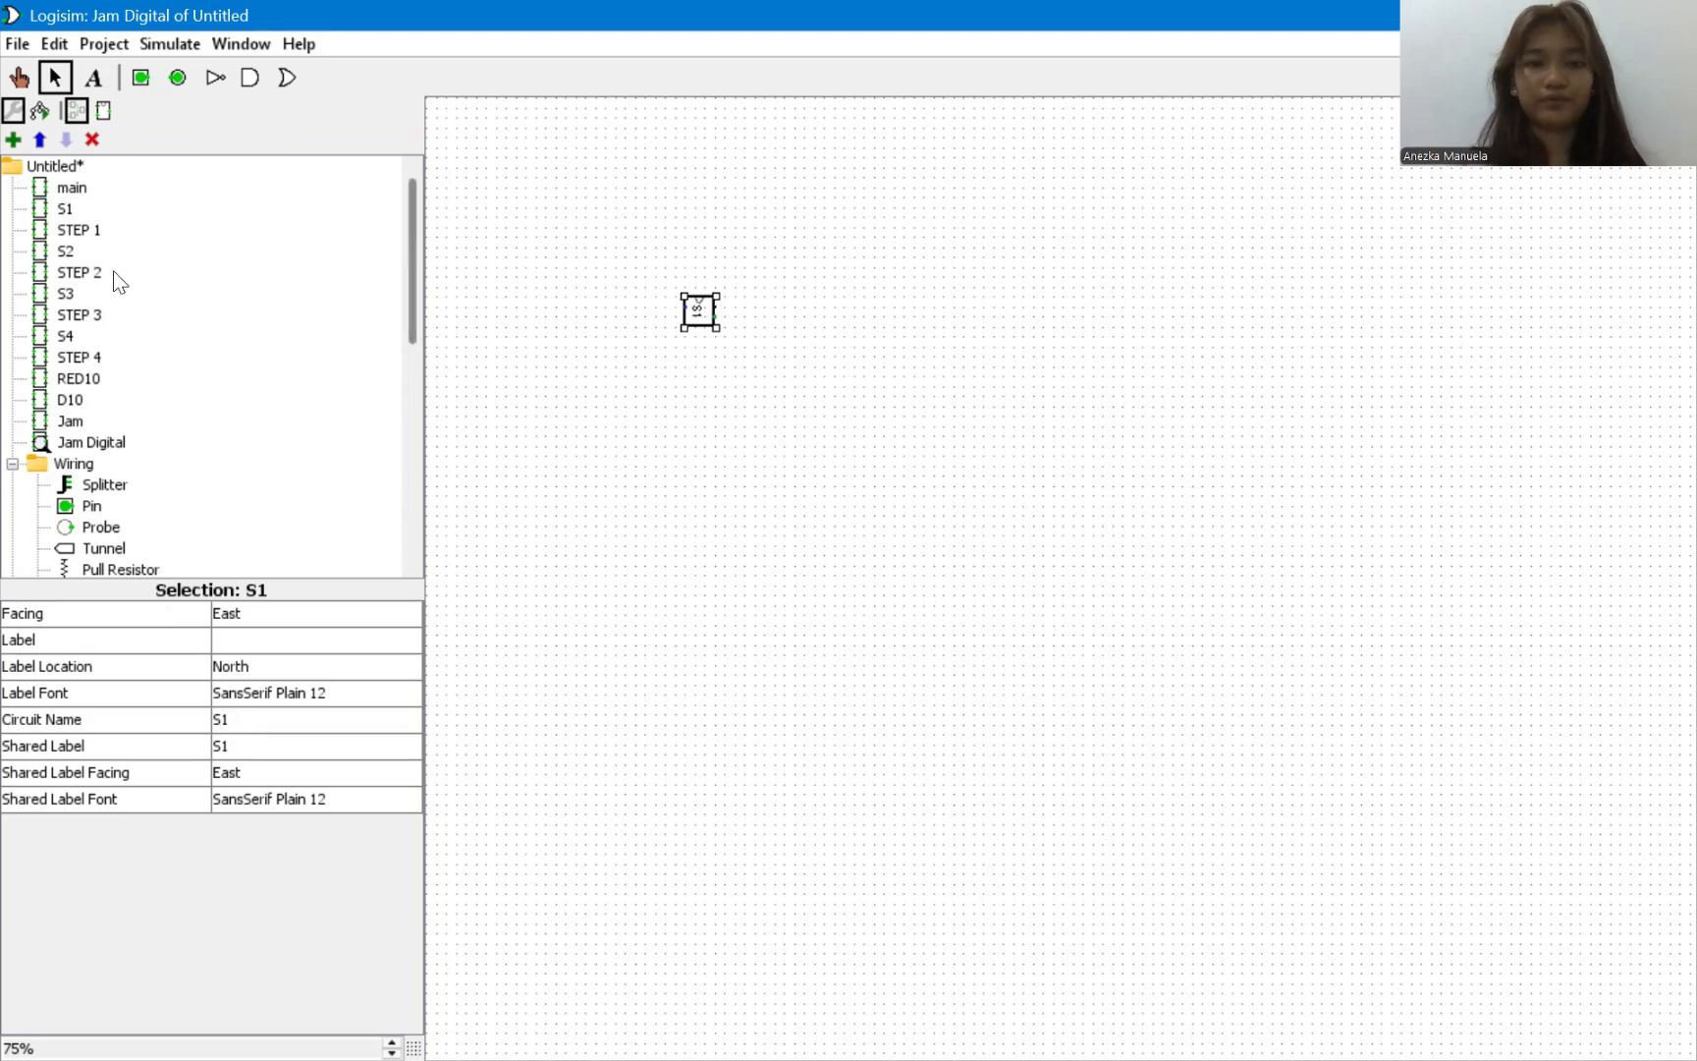
click(65, 252)
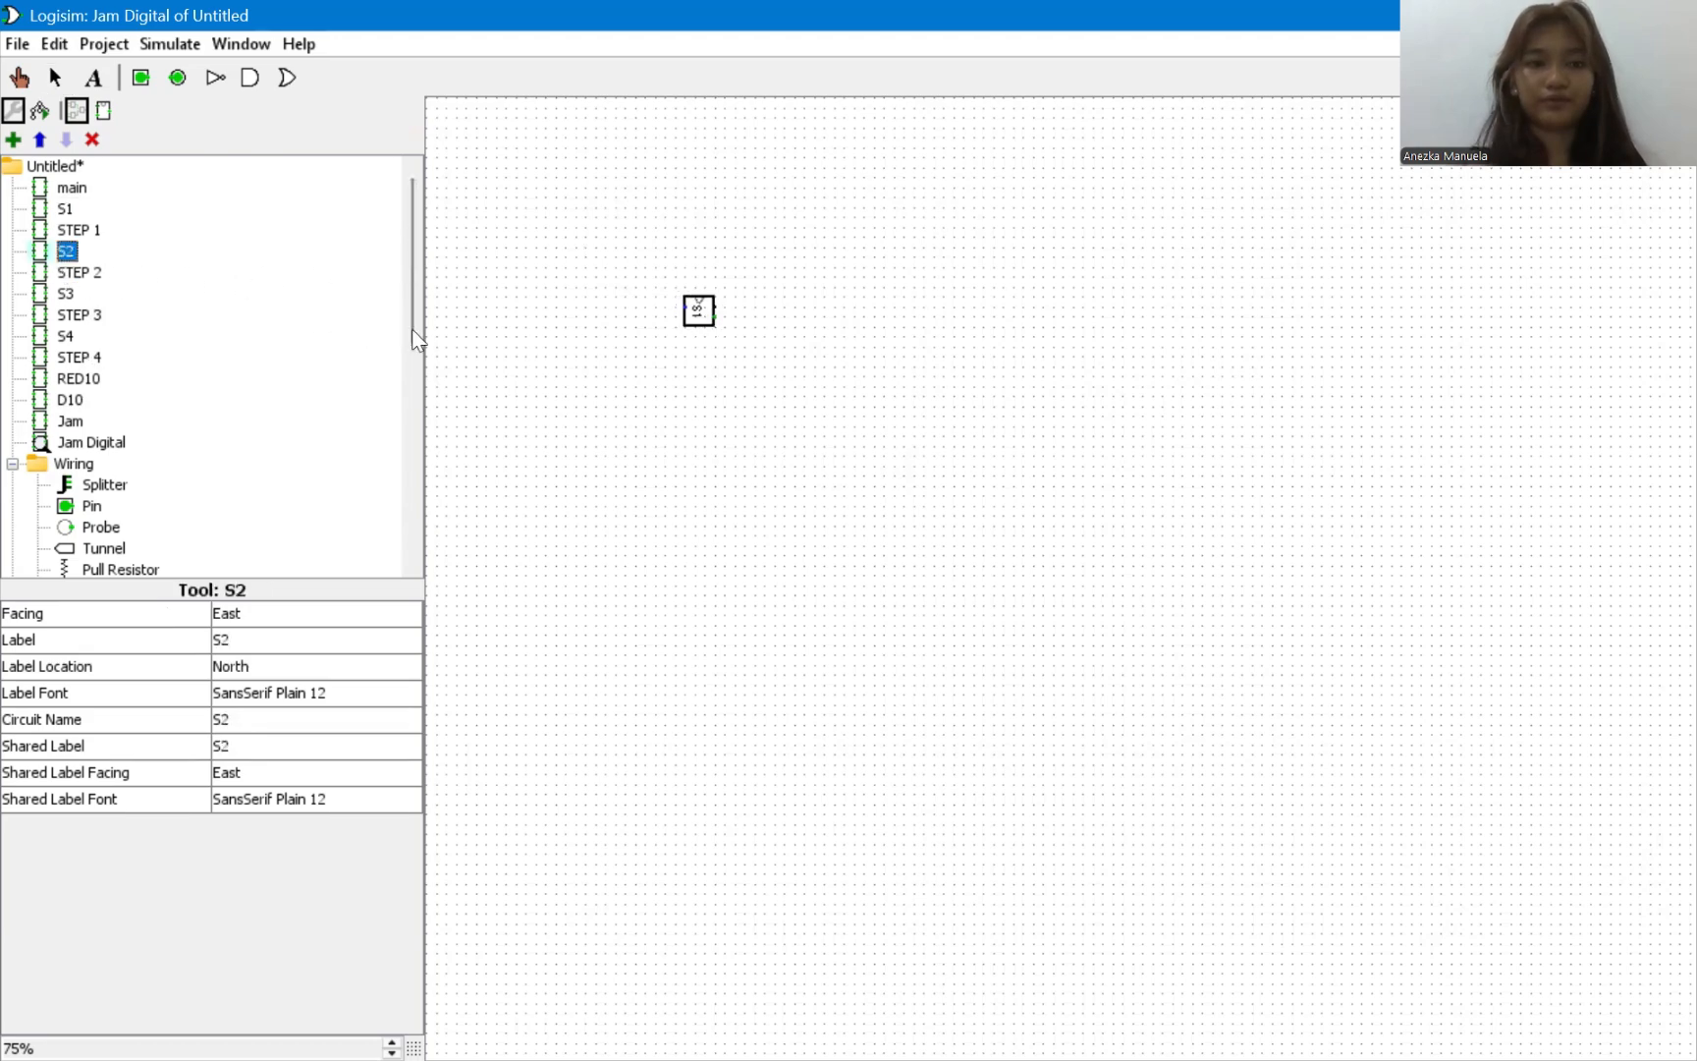
click(718, 369)
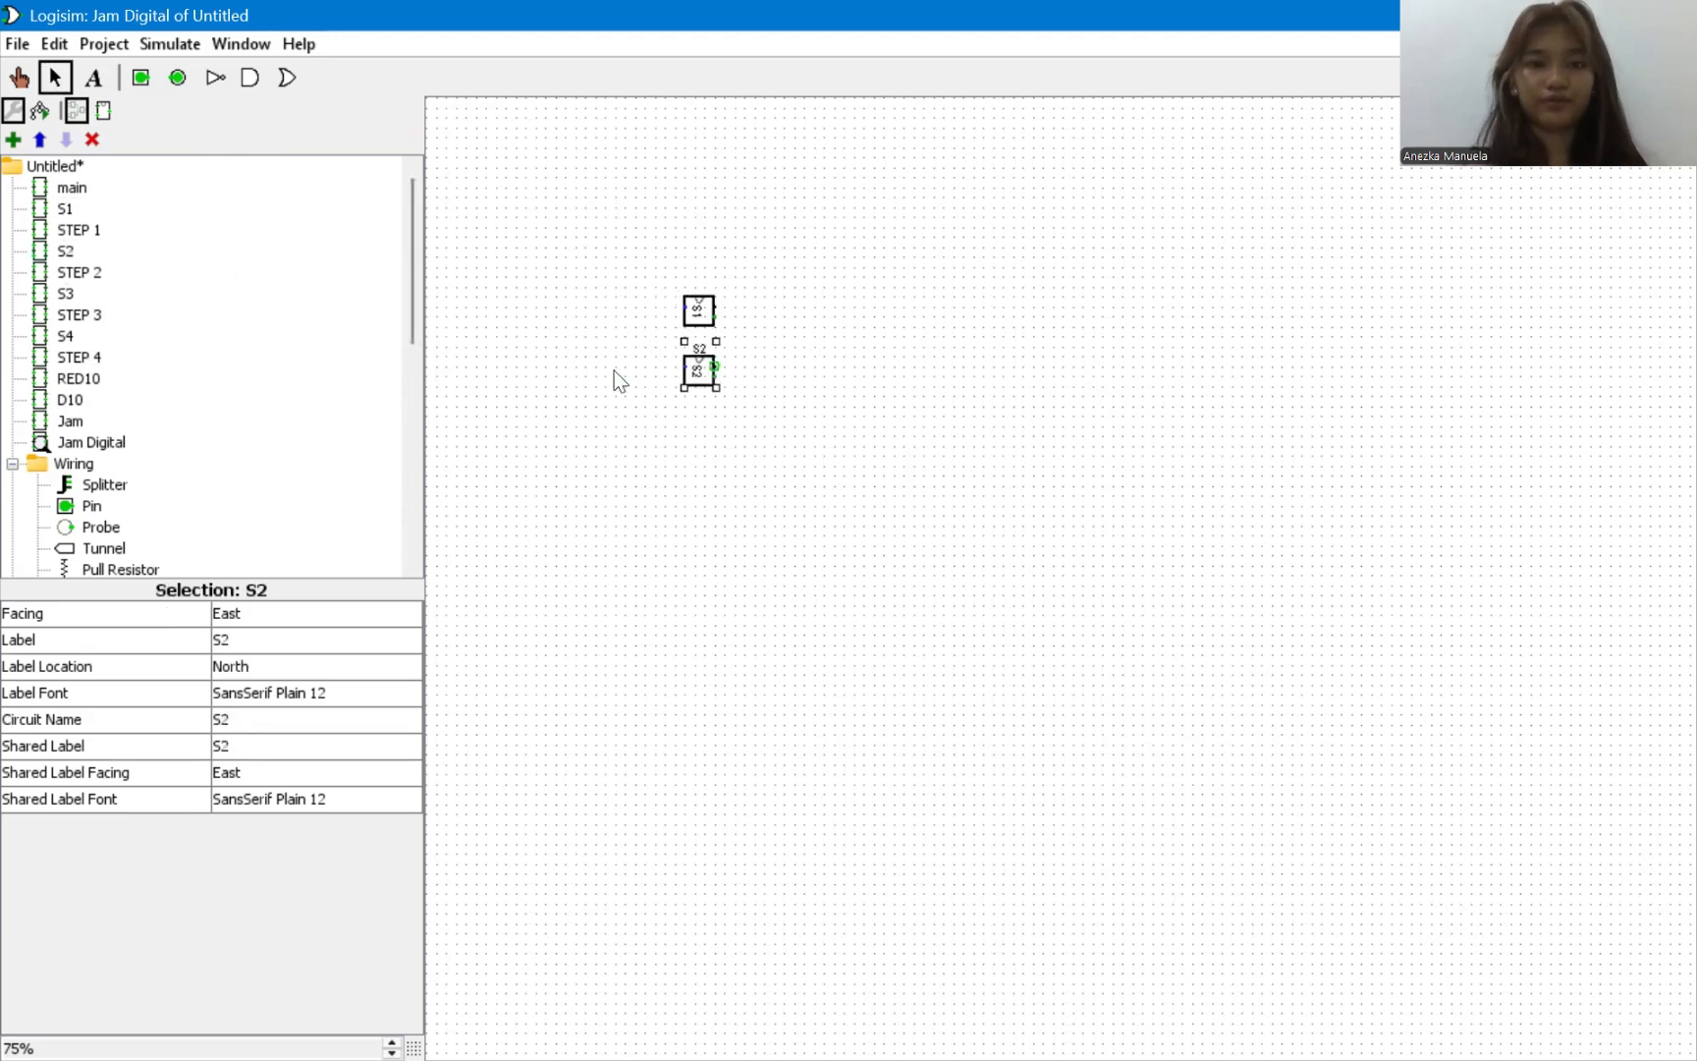
click(65, 293)
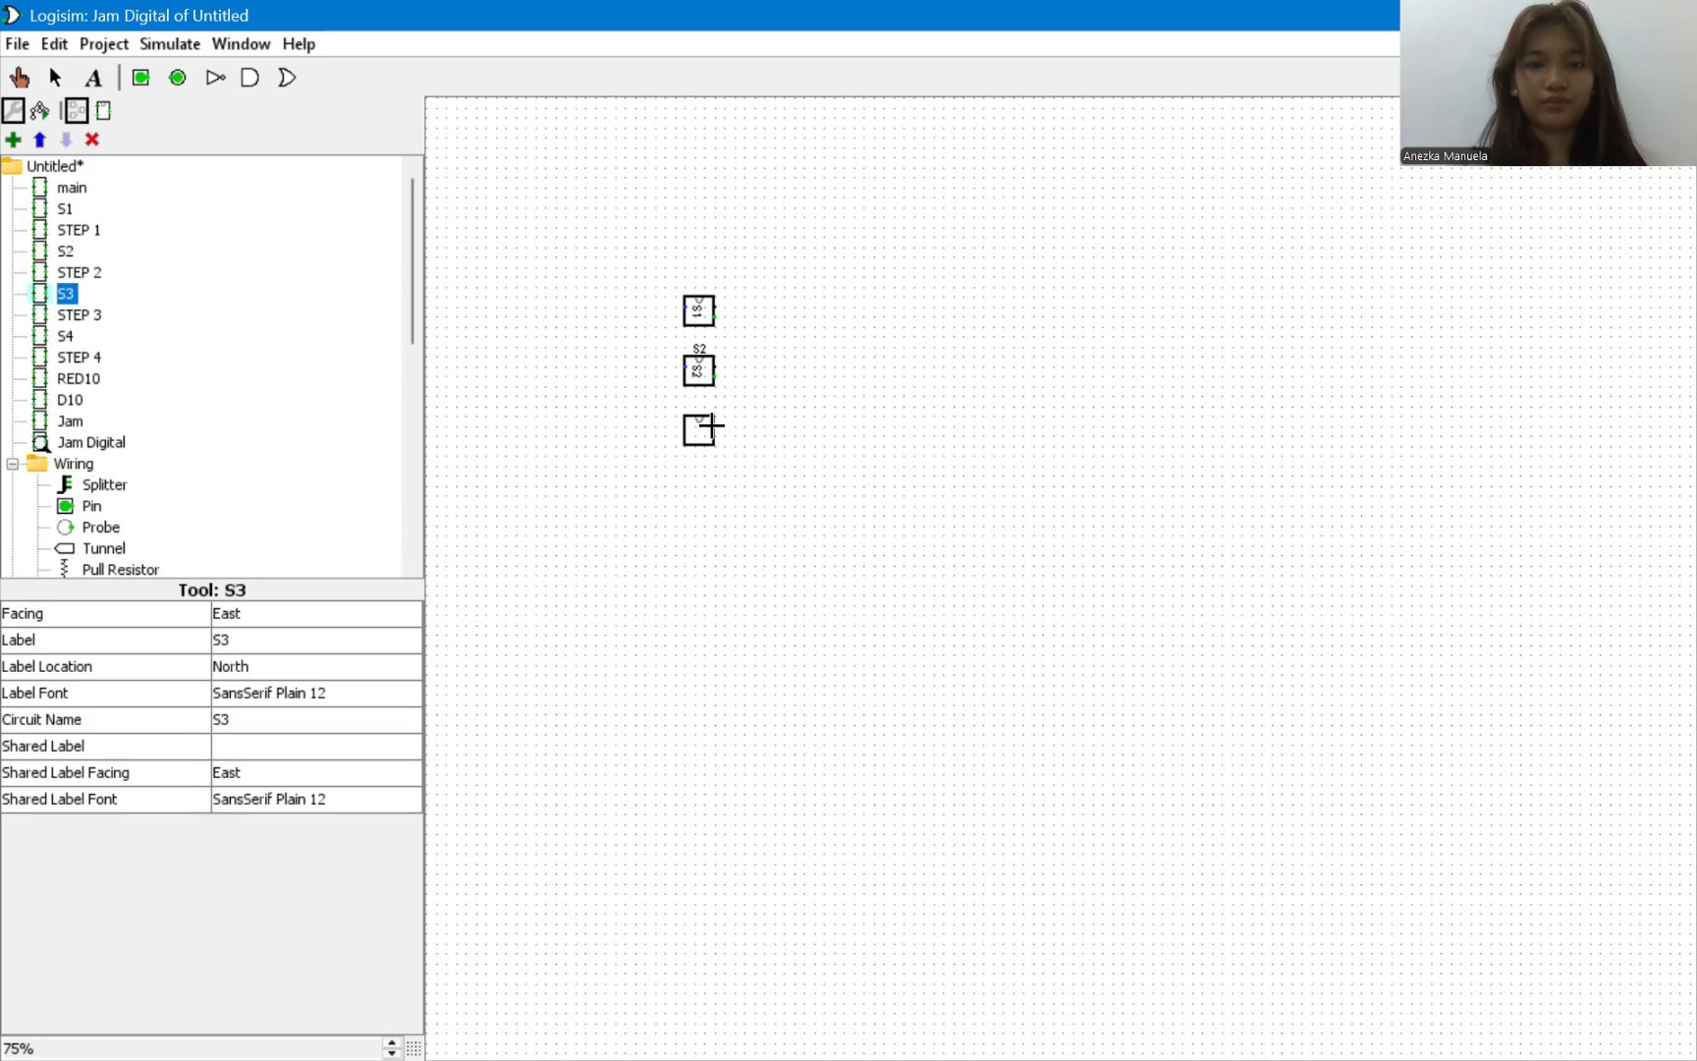
click(711, 428)
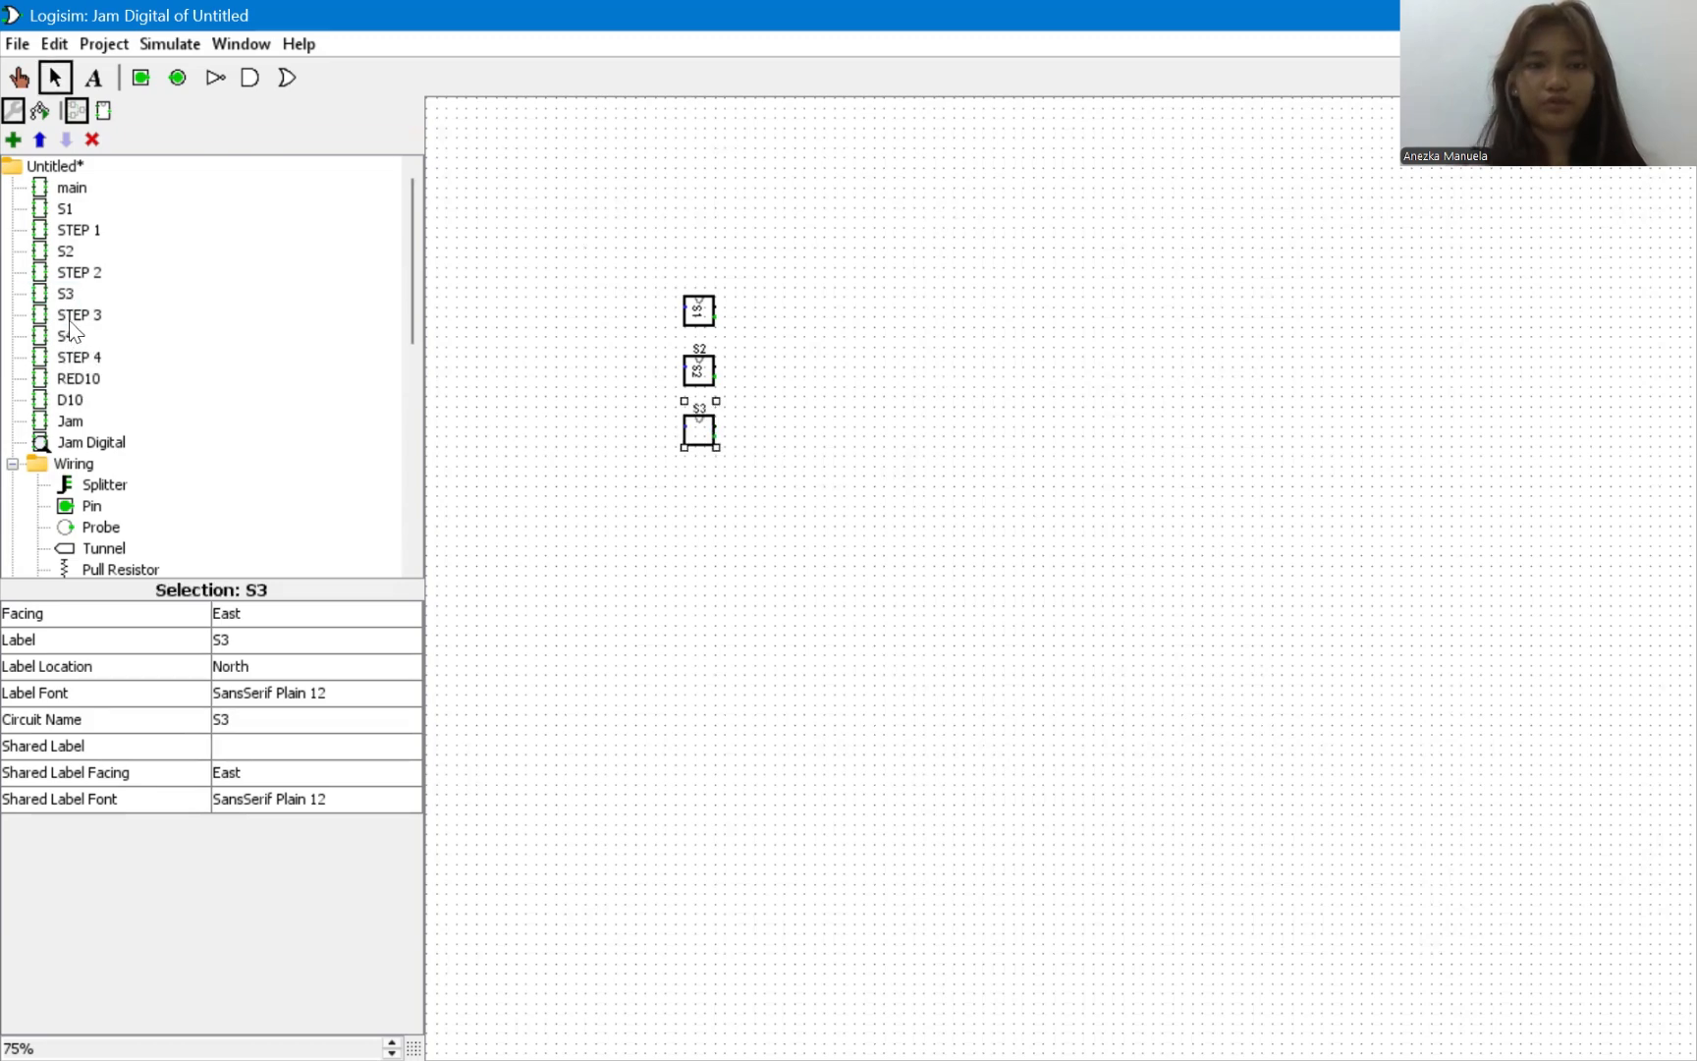
click(77, 380)
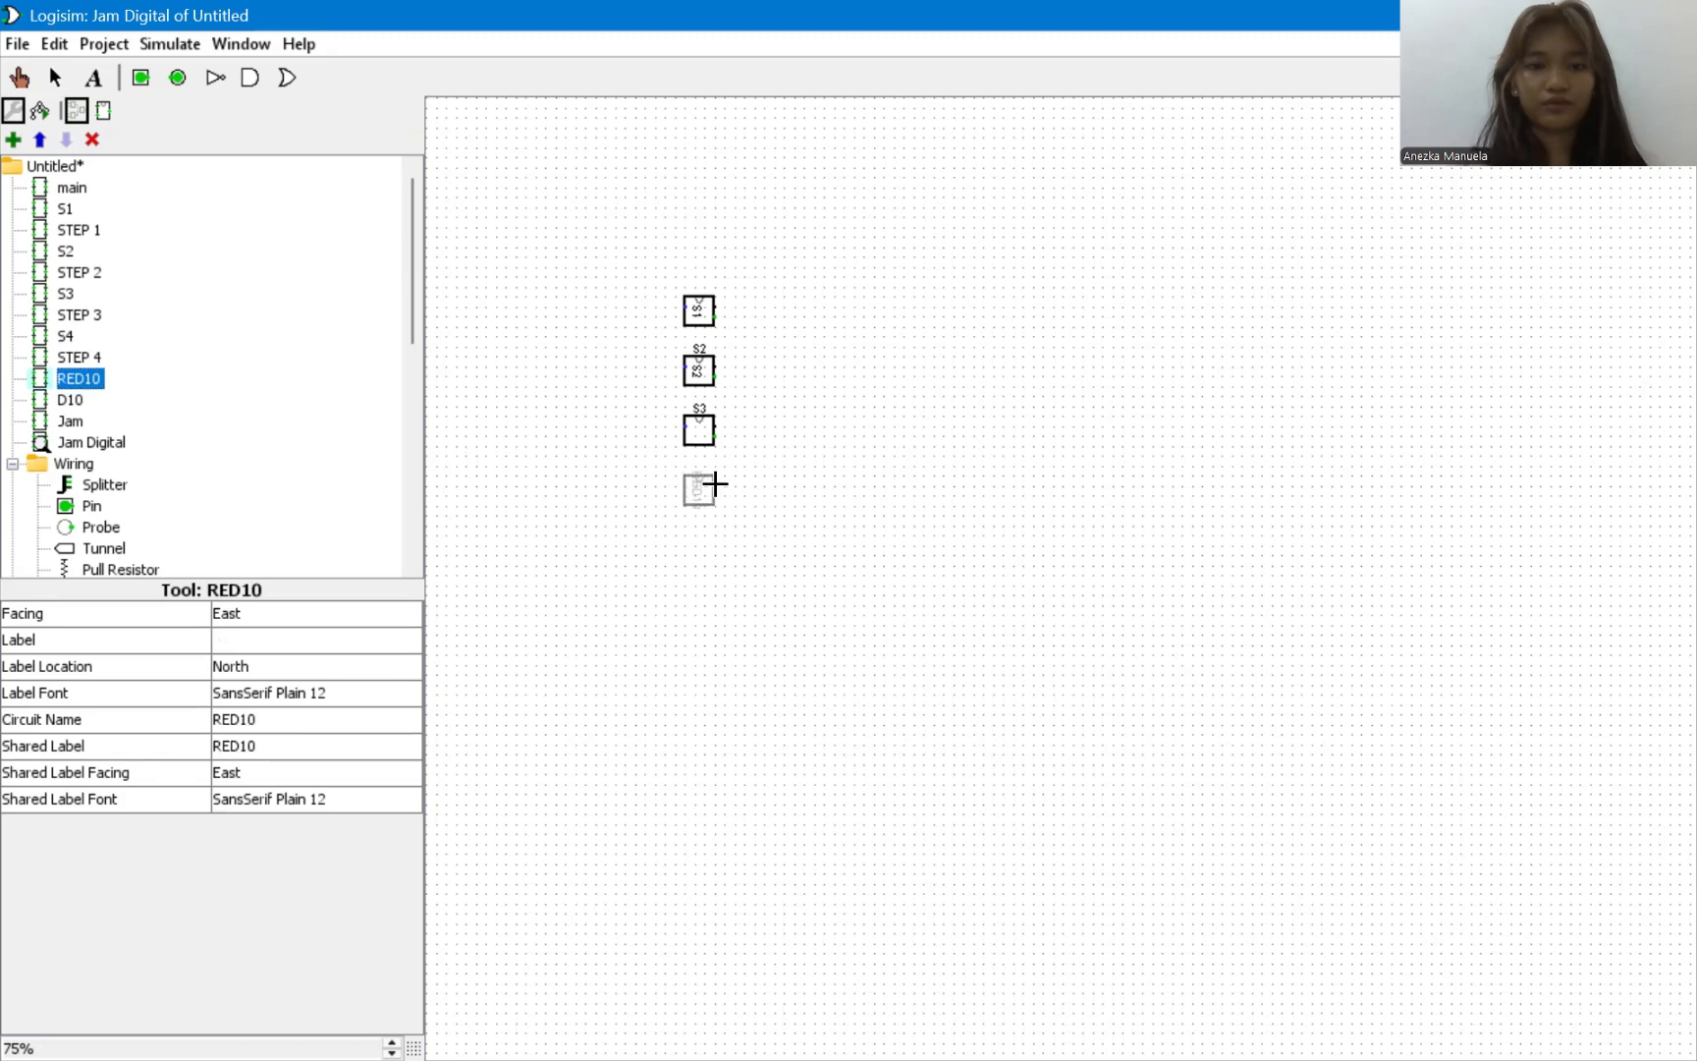
click(716, 481)
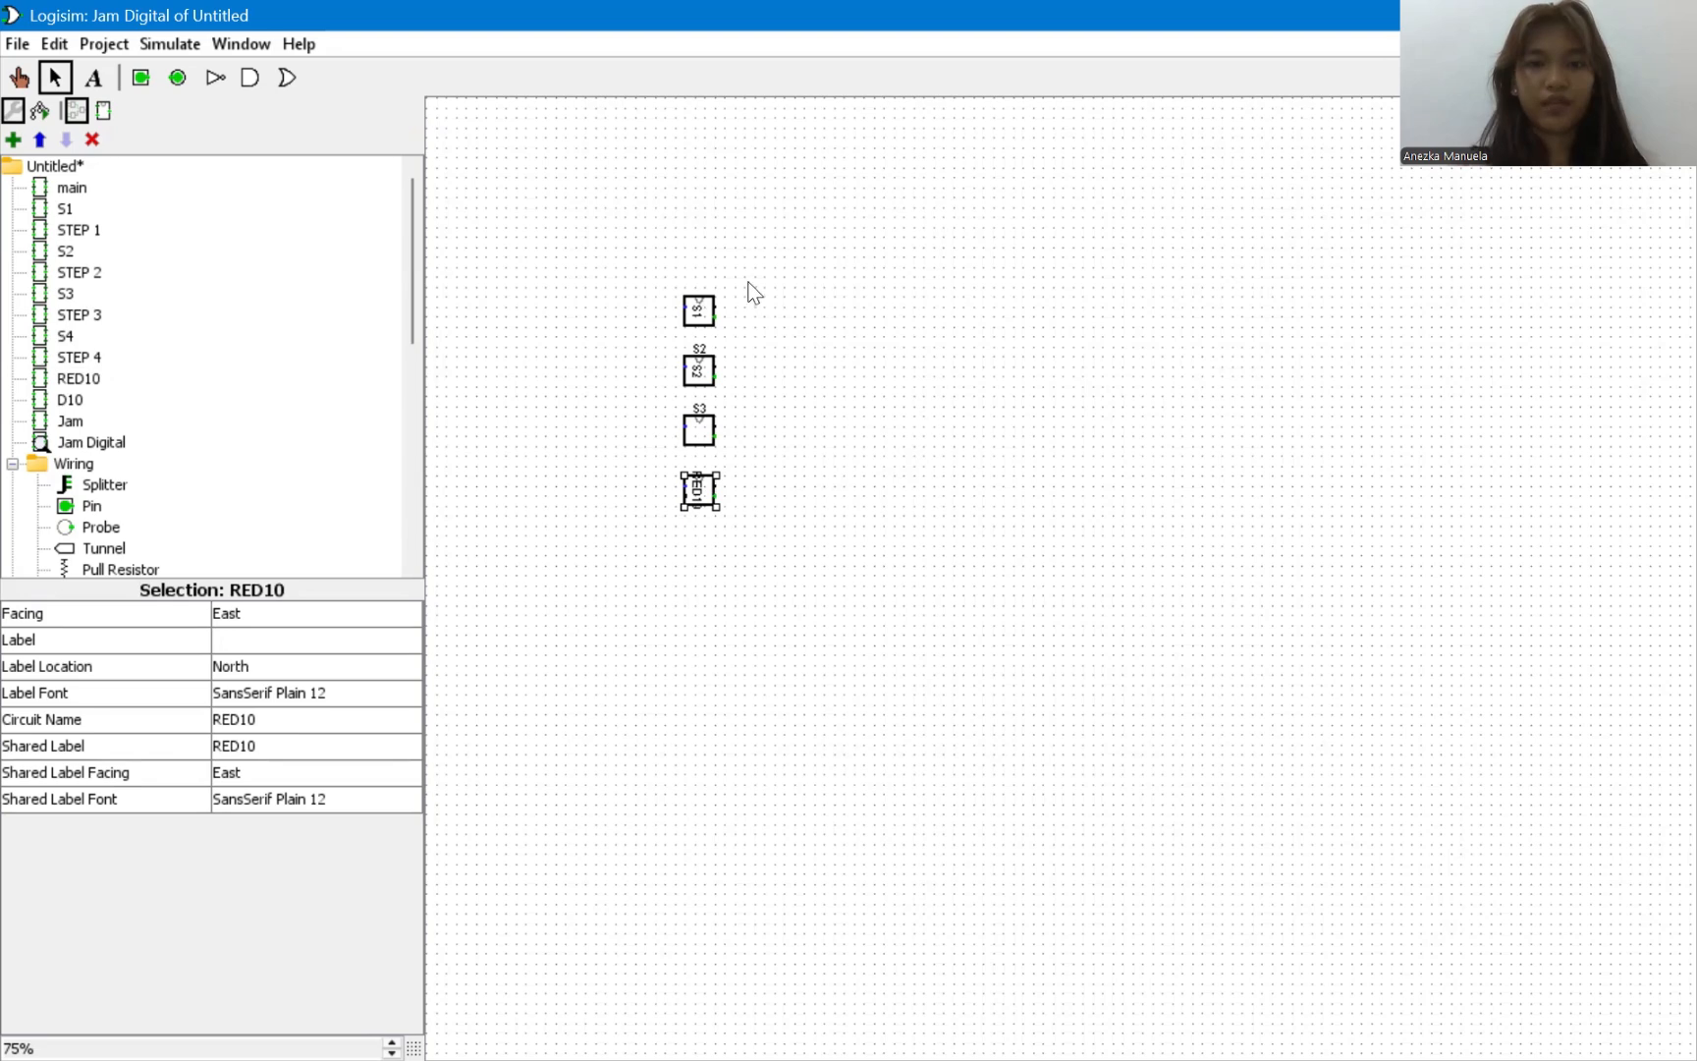
Duplicate the S1 and S2 subcircuits together and place the copies directly above the originals in the same column.
drag(747, 283, 649, 403)
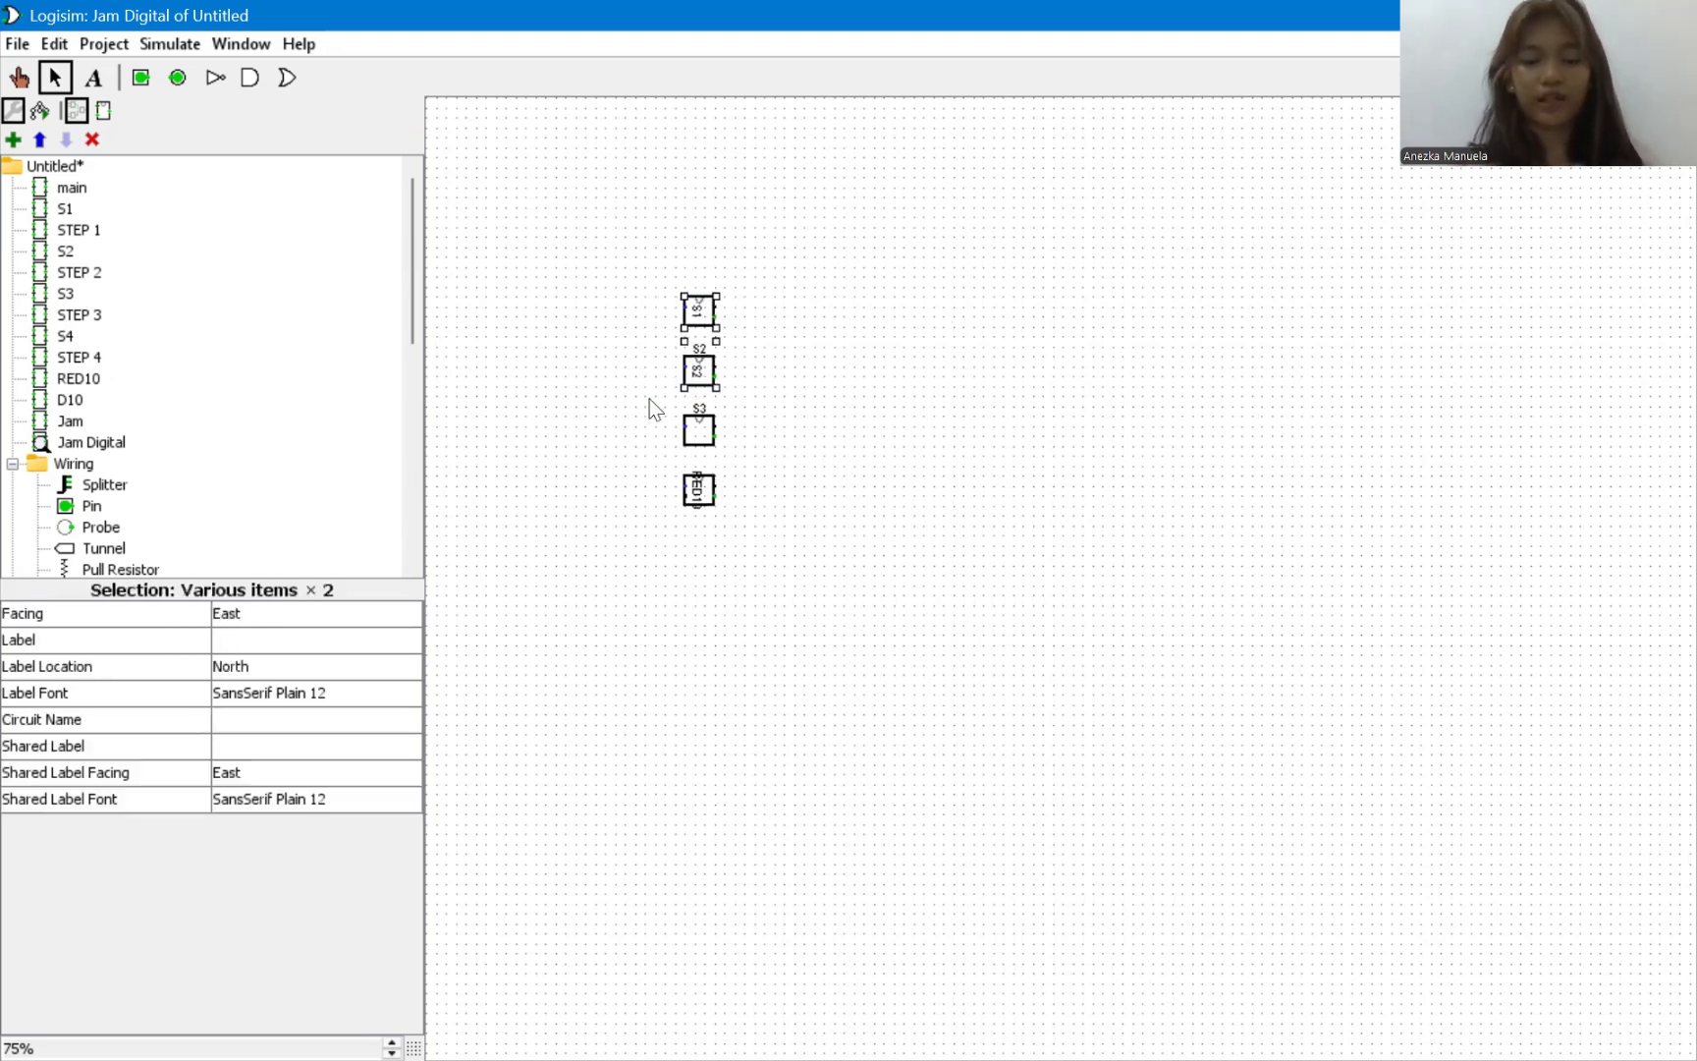
key(ctrl+c)
key(ctrl+v)
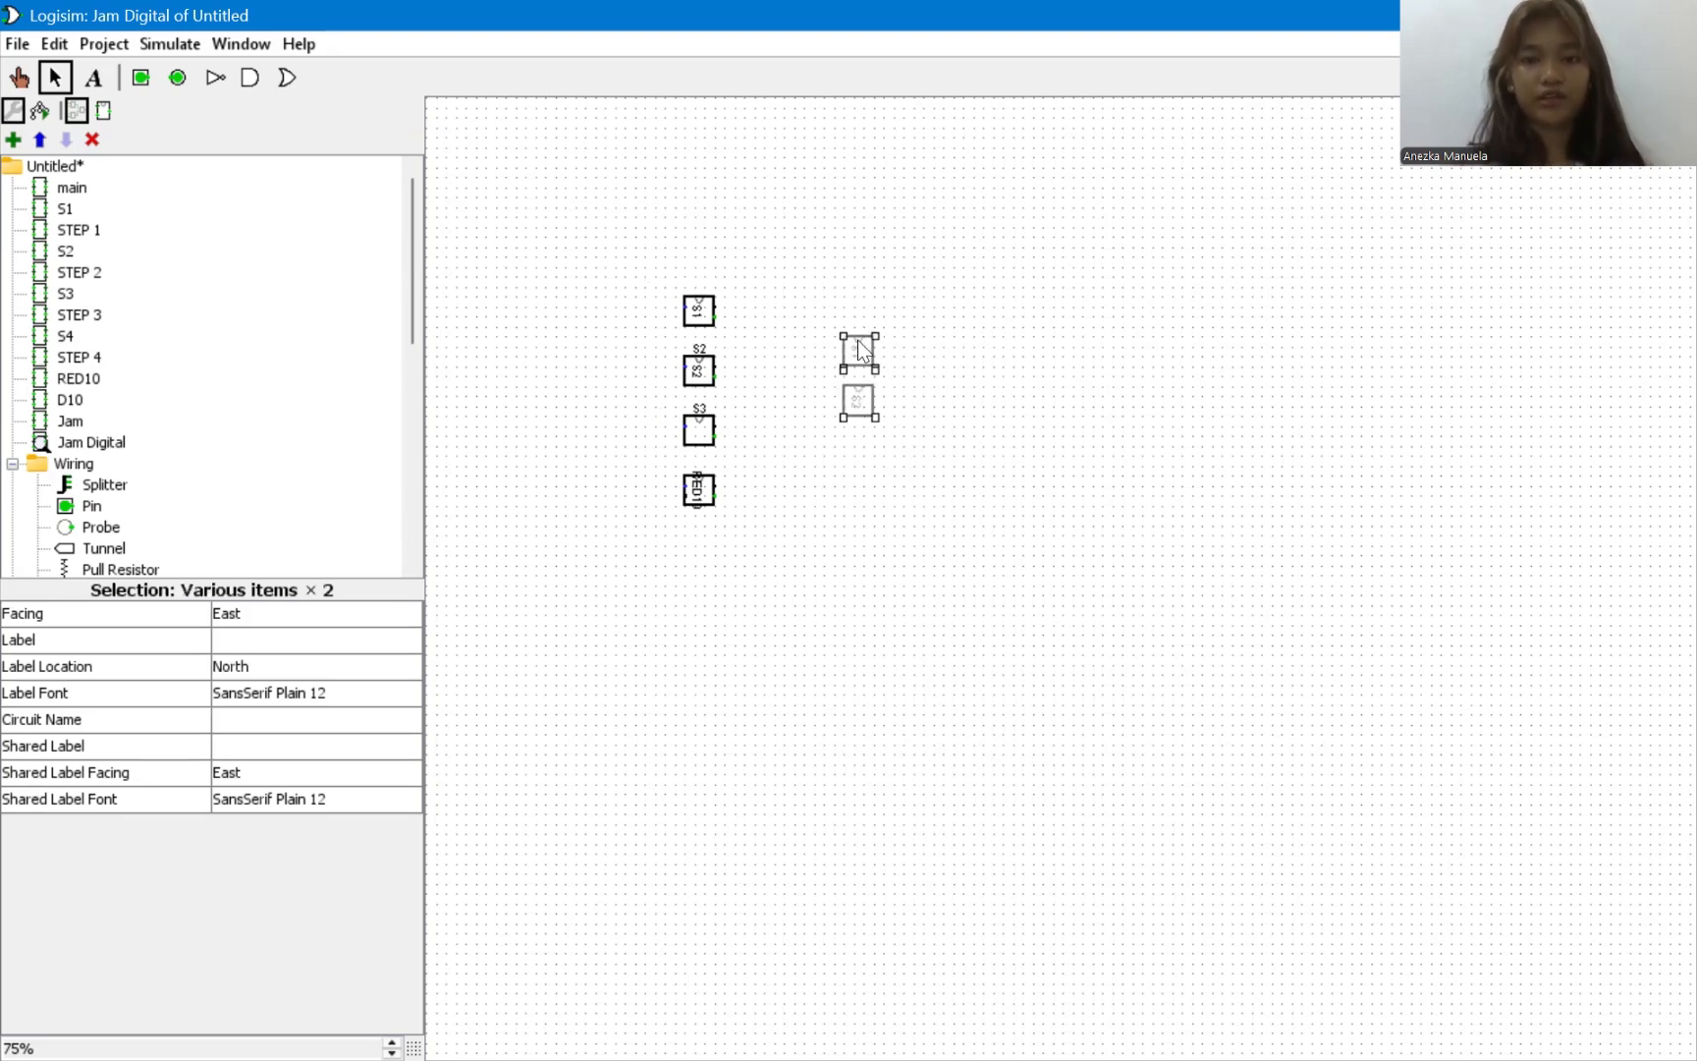
drag(857, 340, 698, 188)
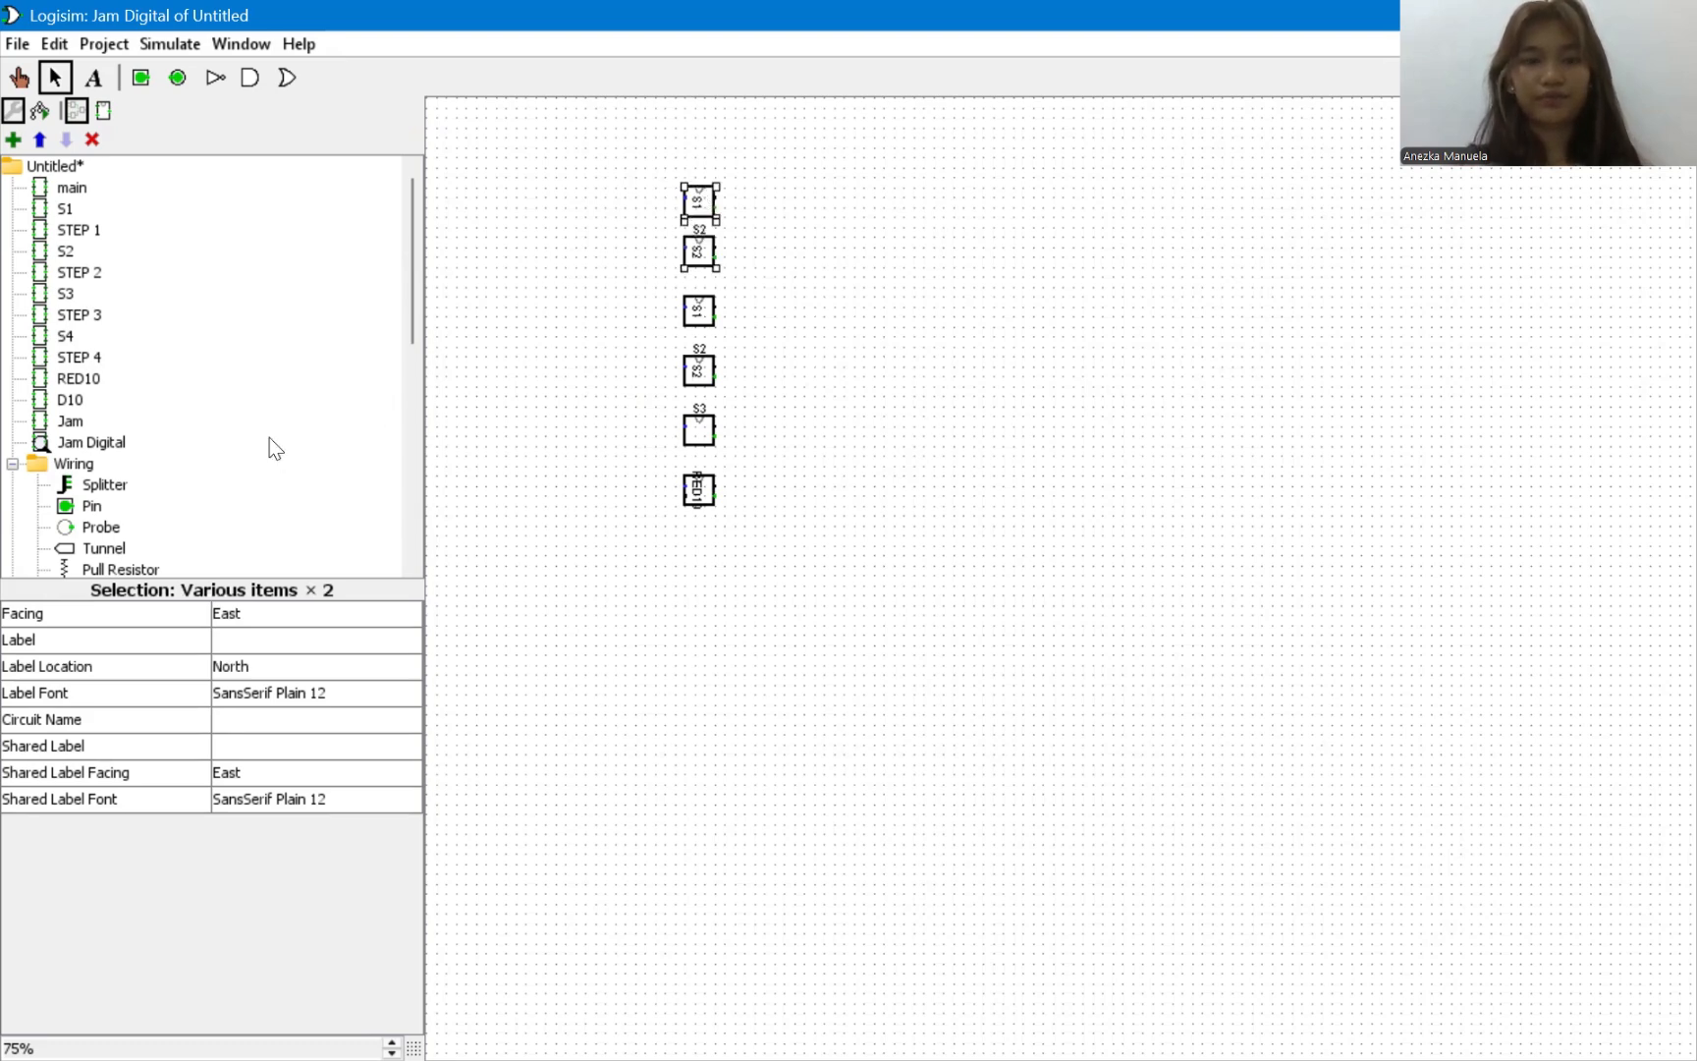
Place a Clock component below and to the left of the column of subcircuits.
scroll(95, 472, down, 3)
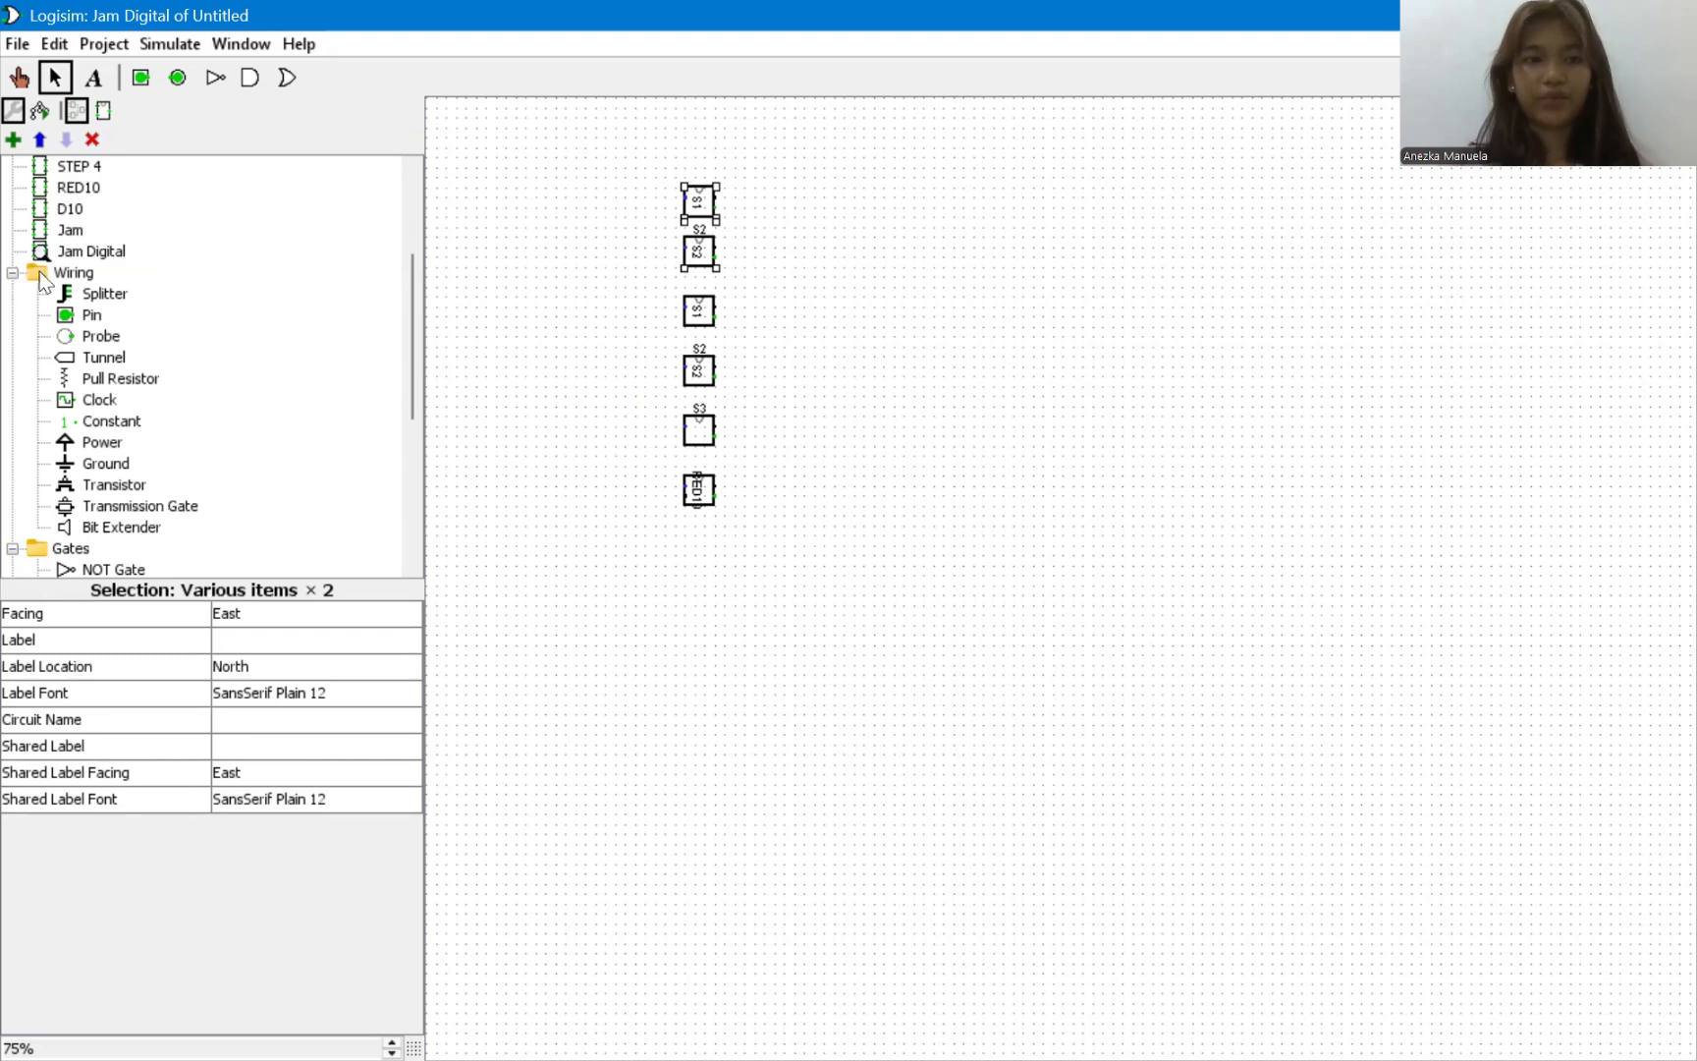
scroll(68, 444, down, 3)
scroll(69, 444, up, 3)
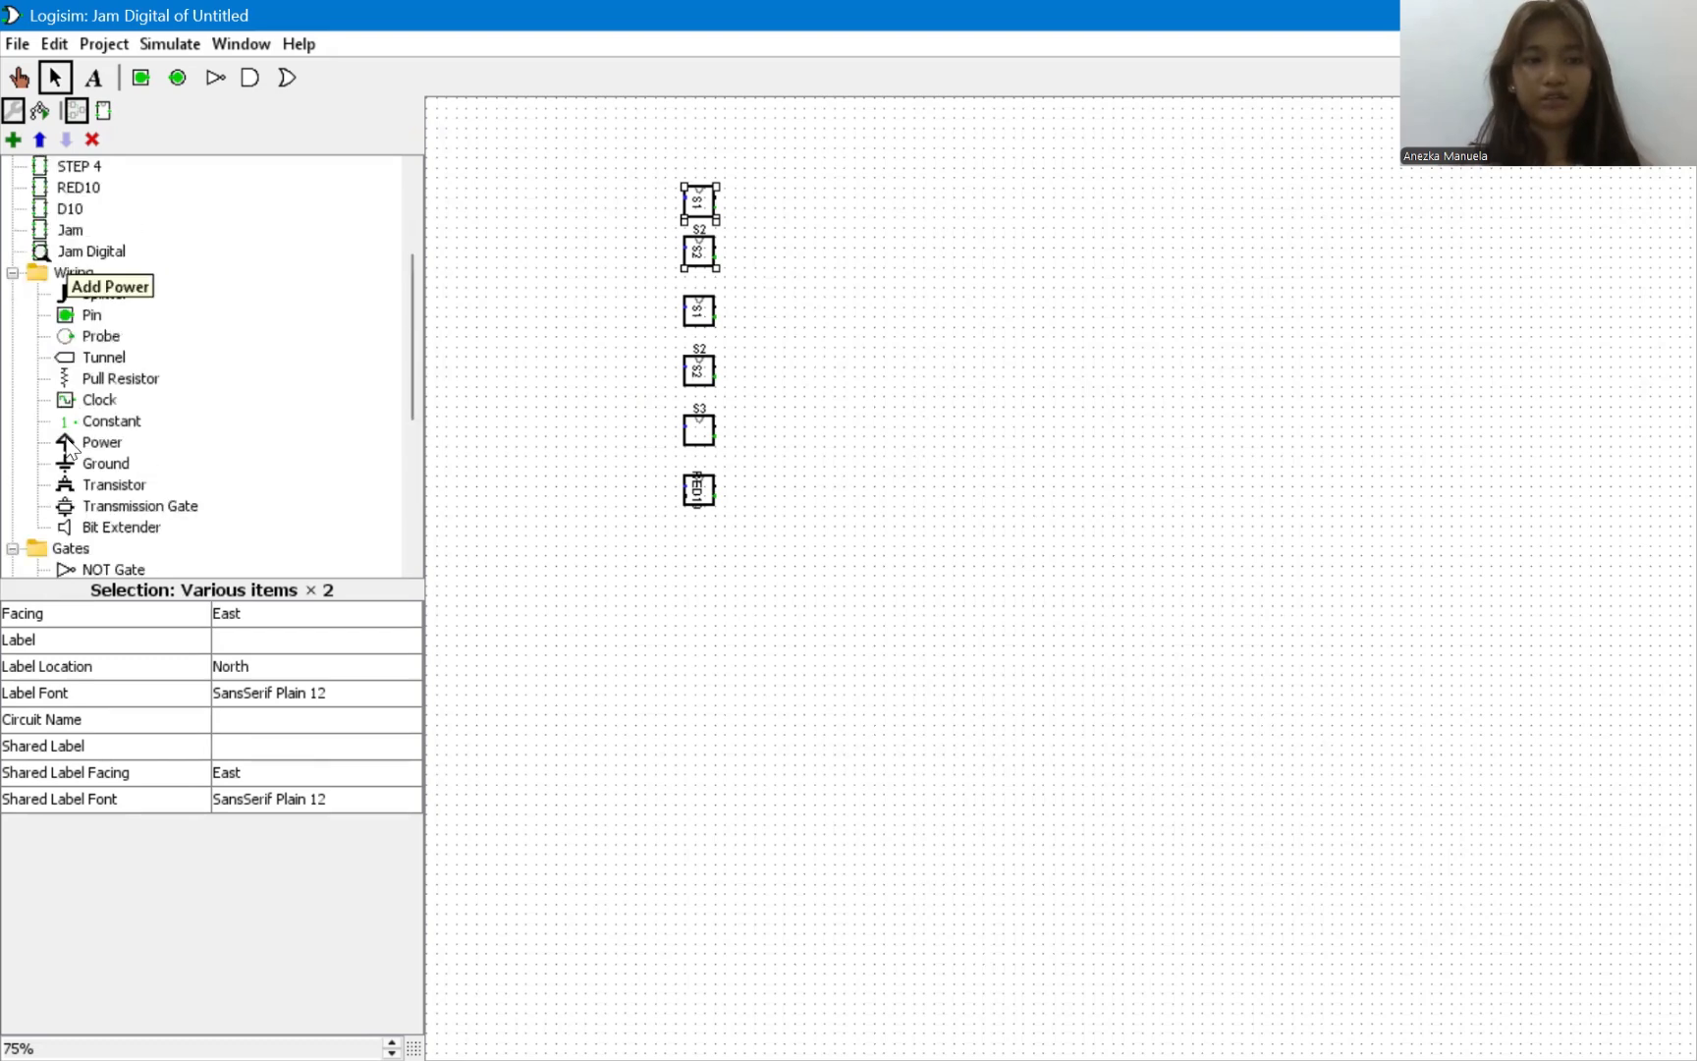
scroll(69, 444, up, 2)
scroll(69, 444, down, 7)
scroll(69, 444, down, 1)
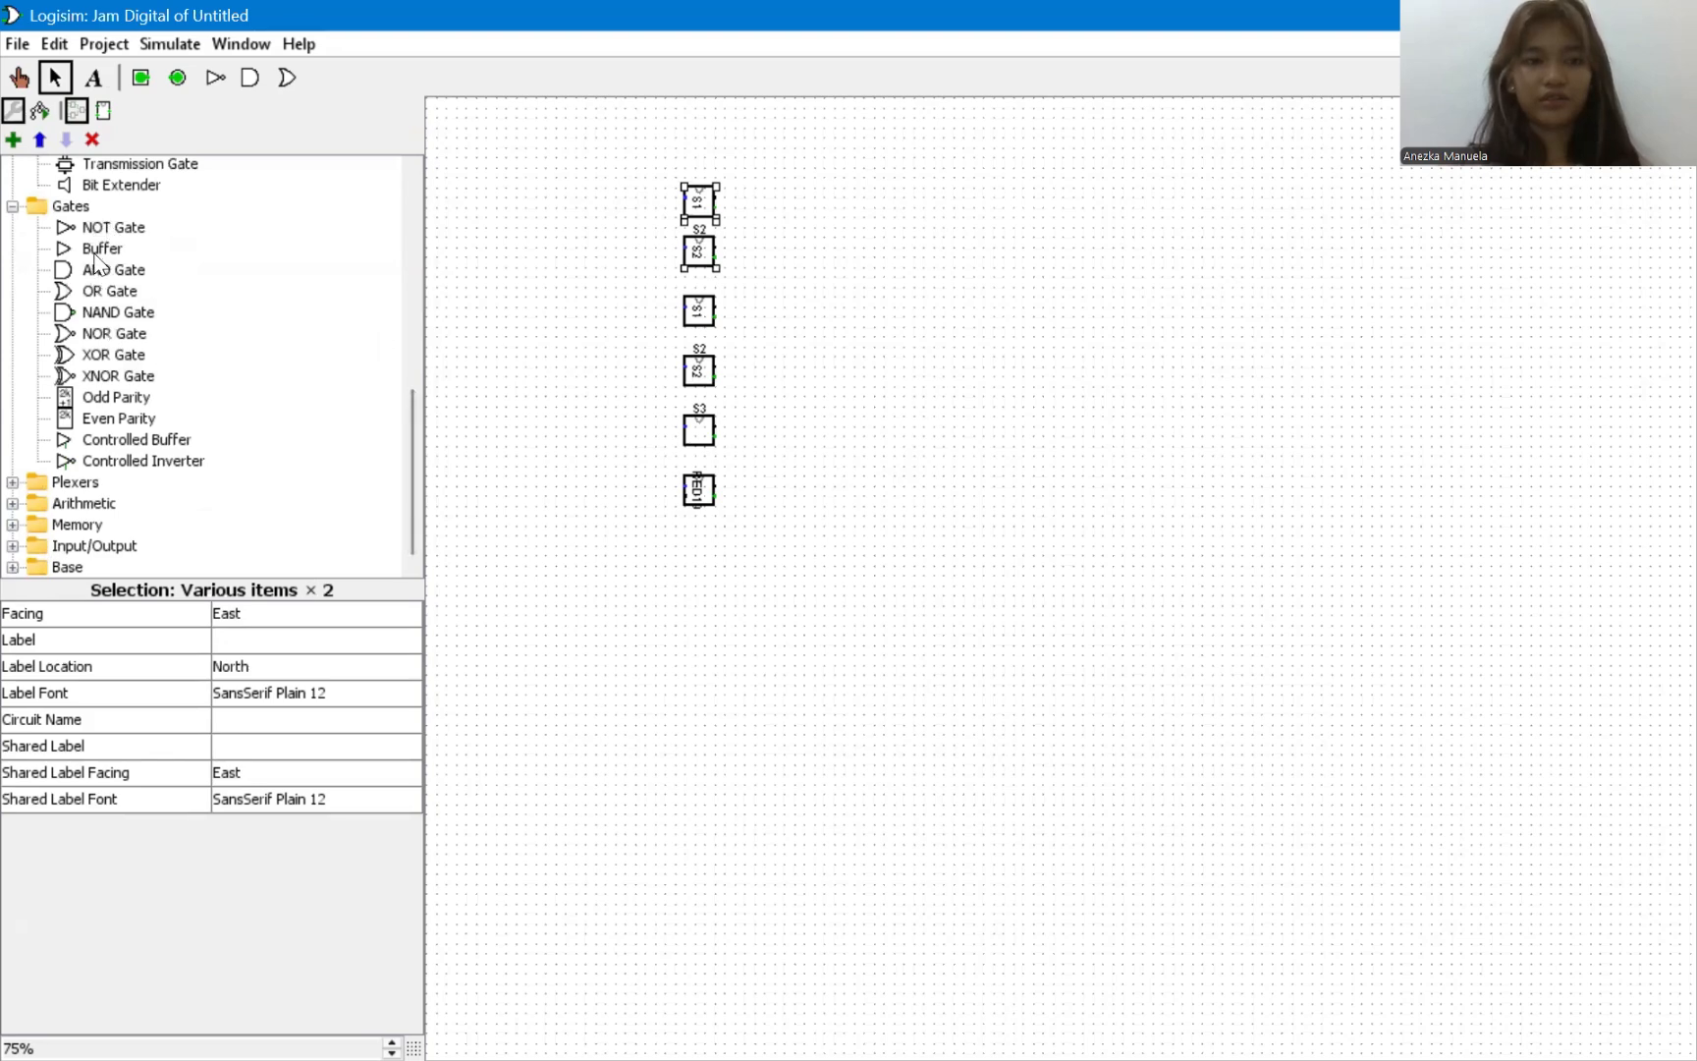
scroll(94, 268, up, 3)
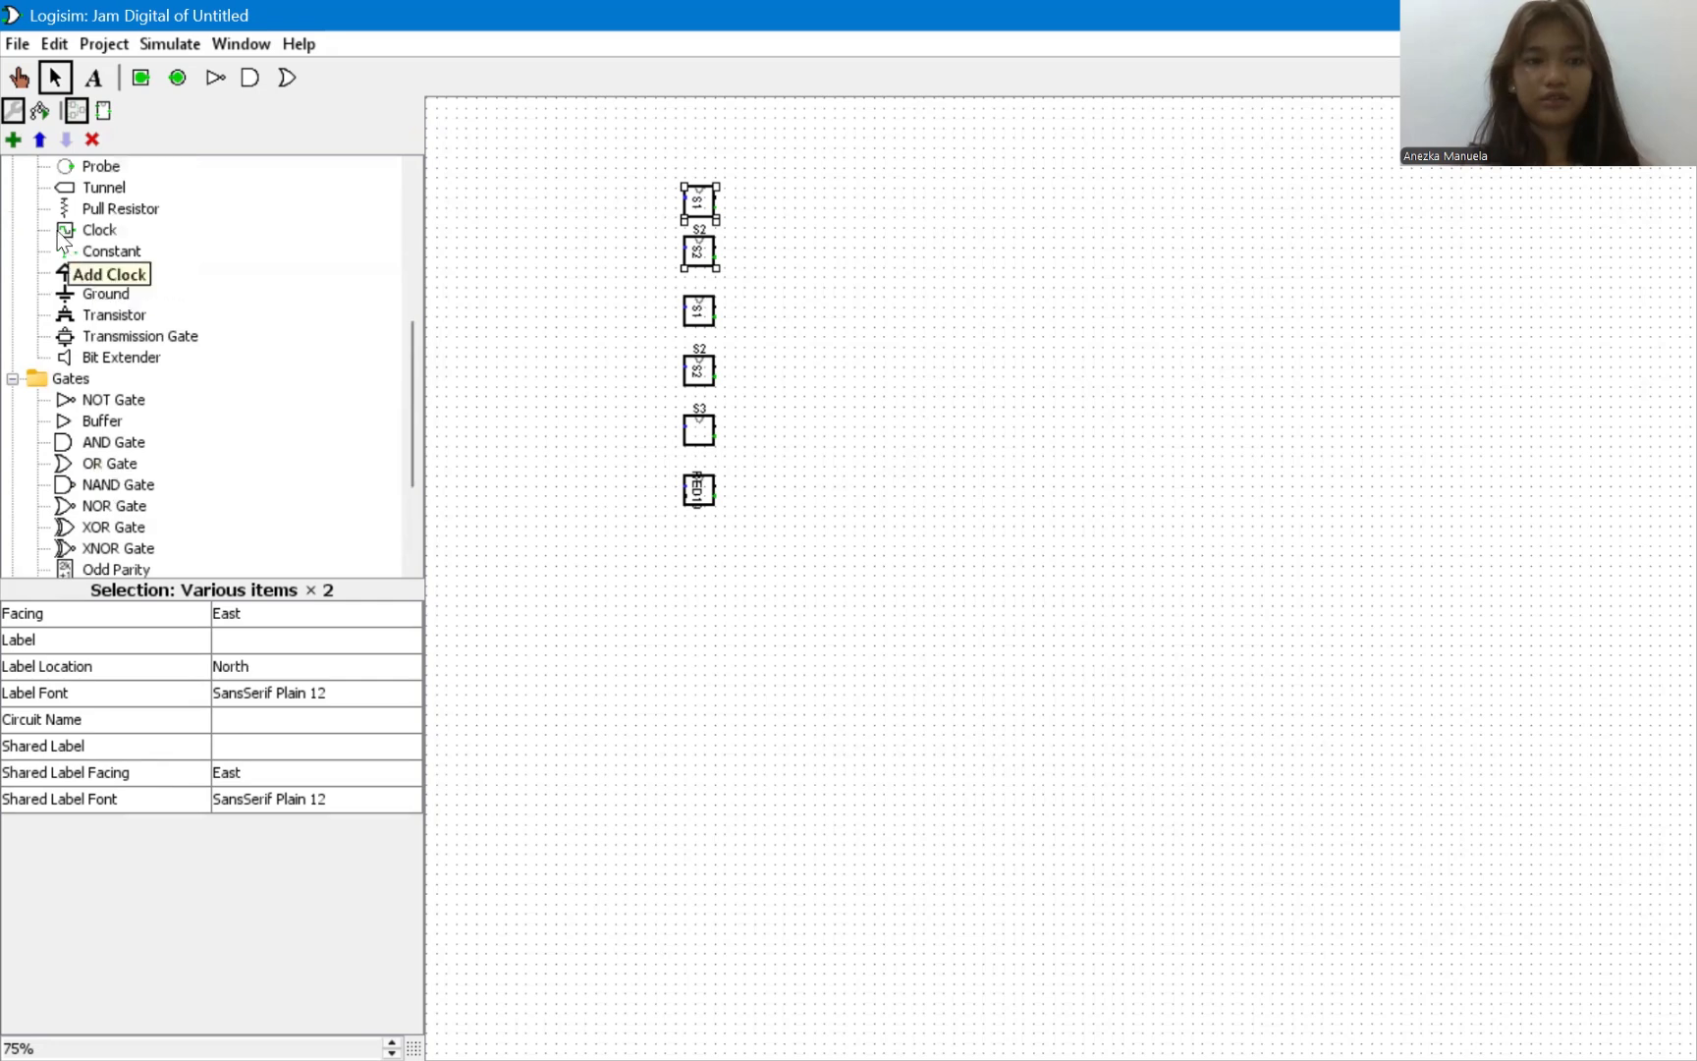
click(87, 234)
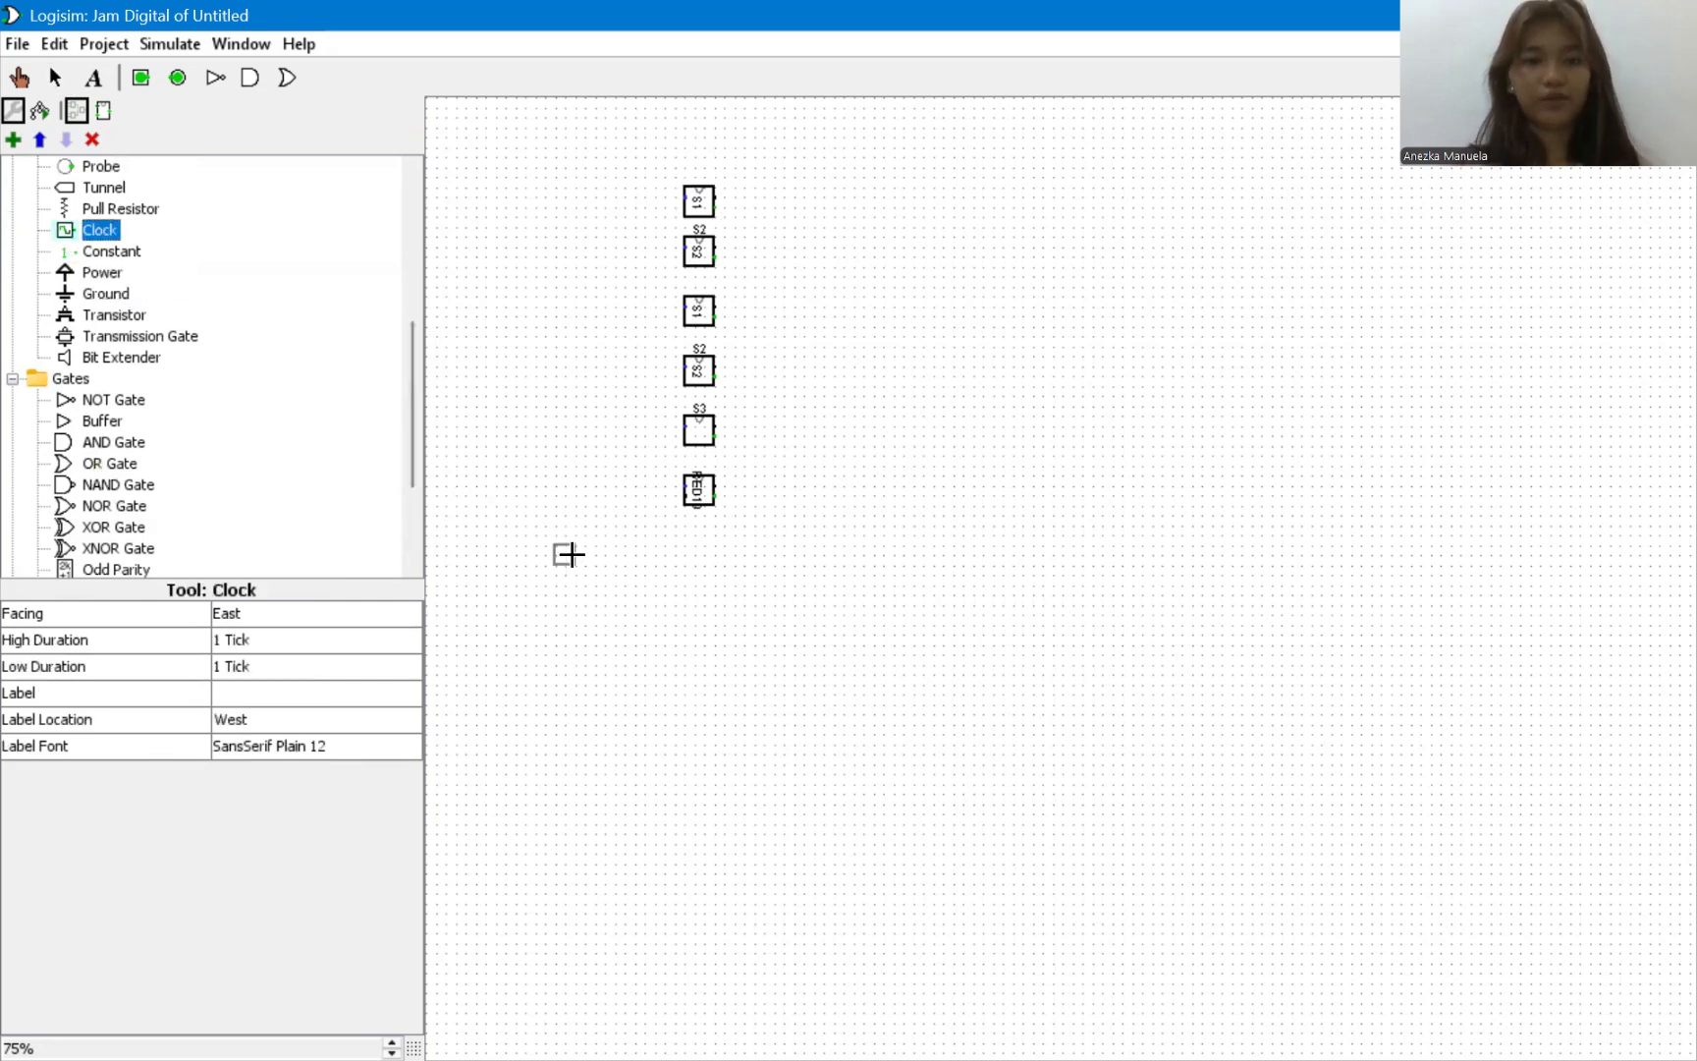
click(571, 553)
click(689, 206)
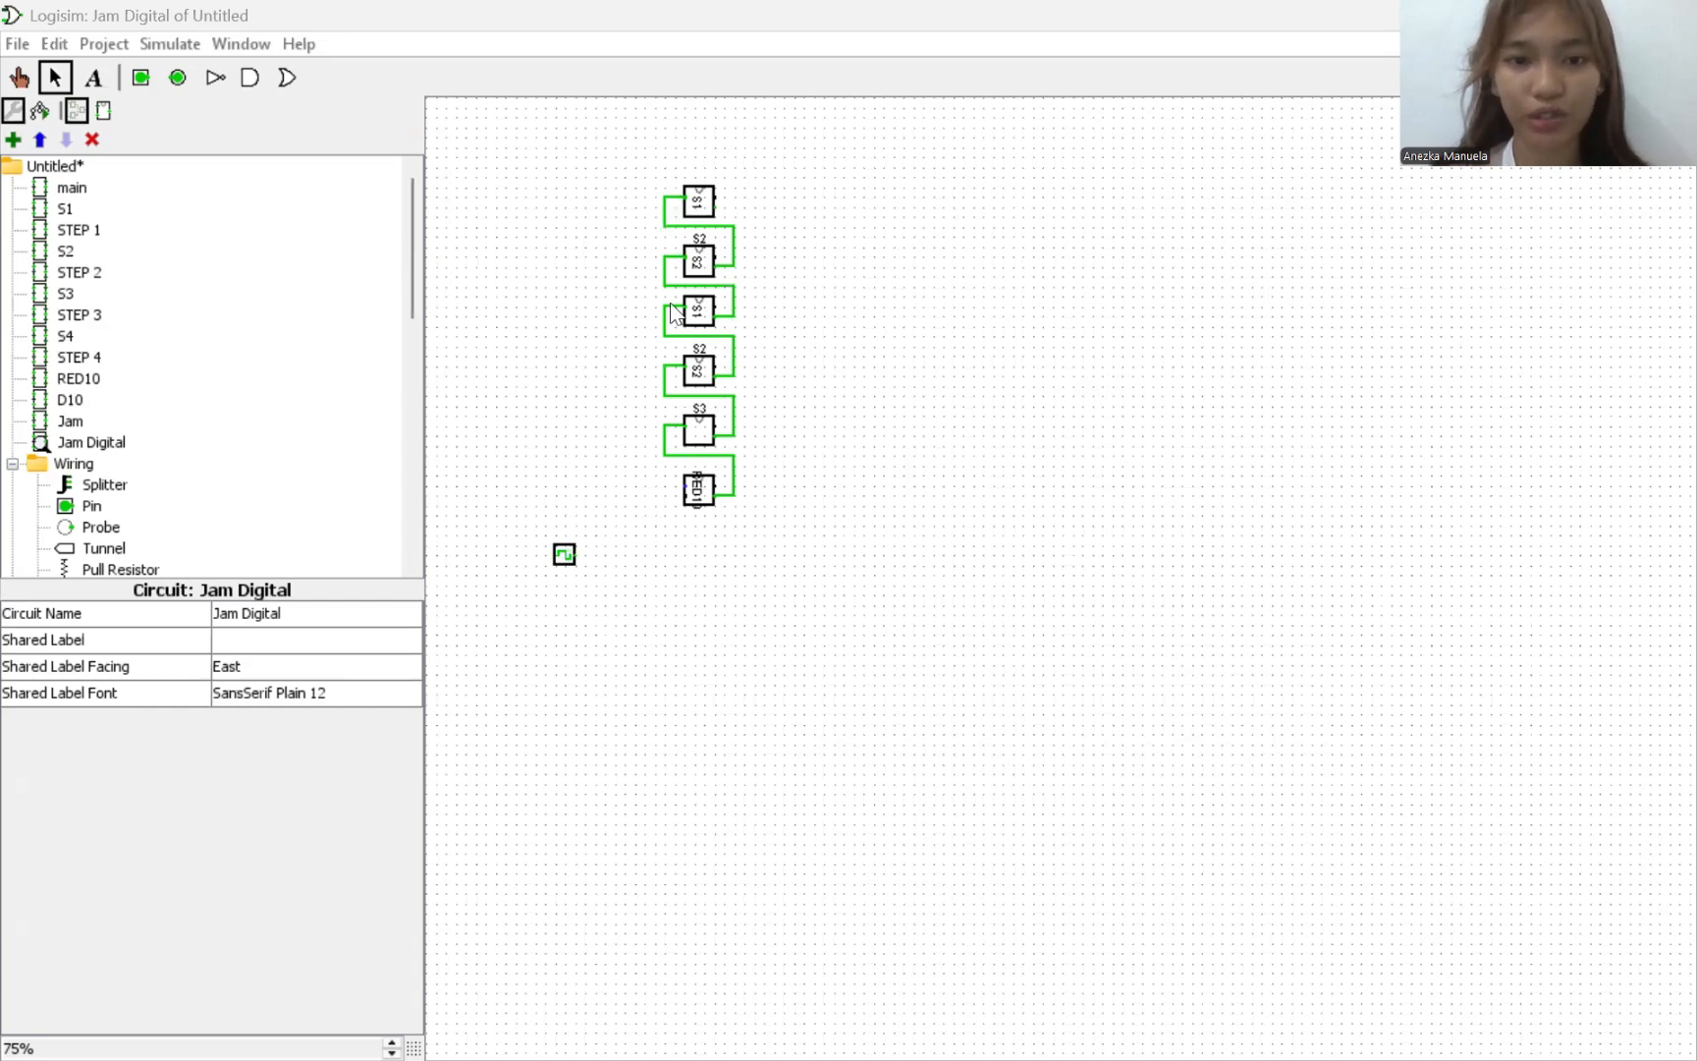
Place two Hex Digit Displays side by side, above and to the right of the subcircuit column.
scroll(247, 409, down, 8)
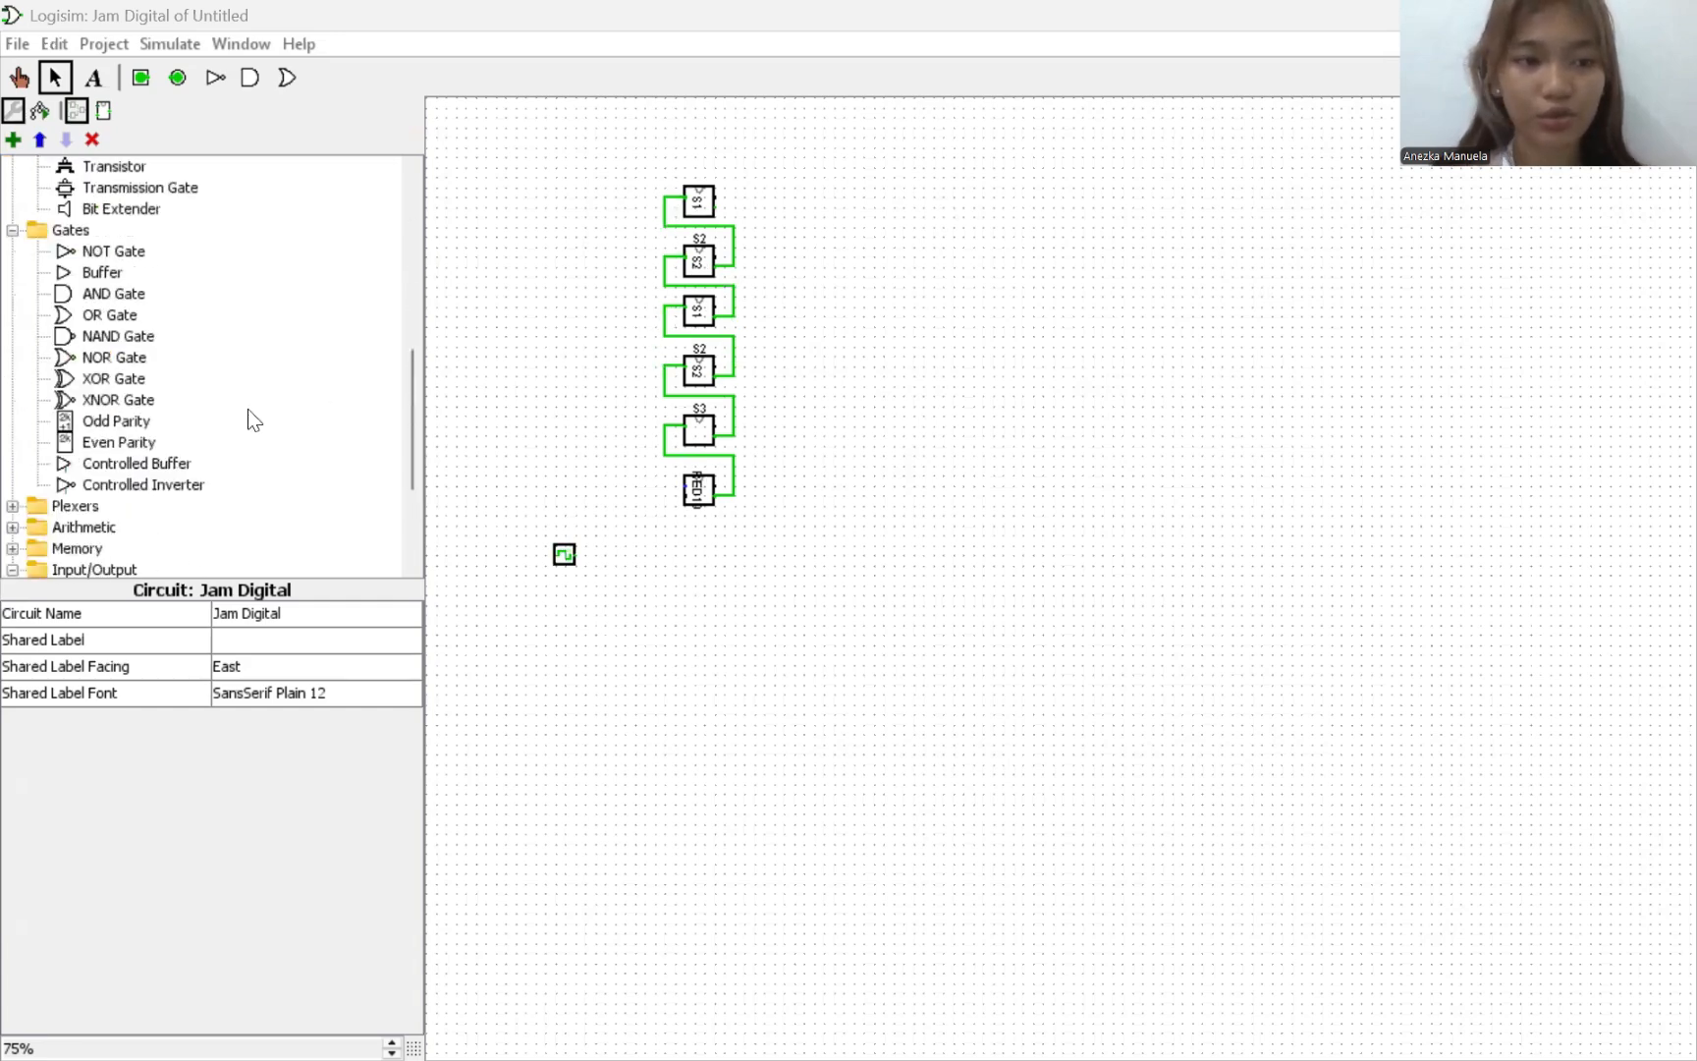
scroll(103, 432, down, 3)
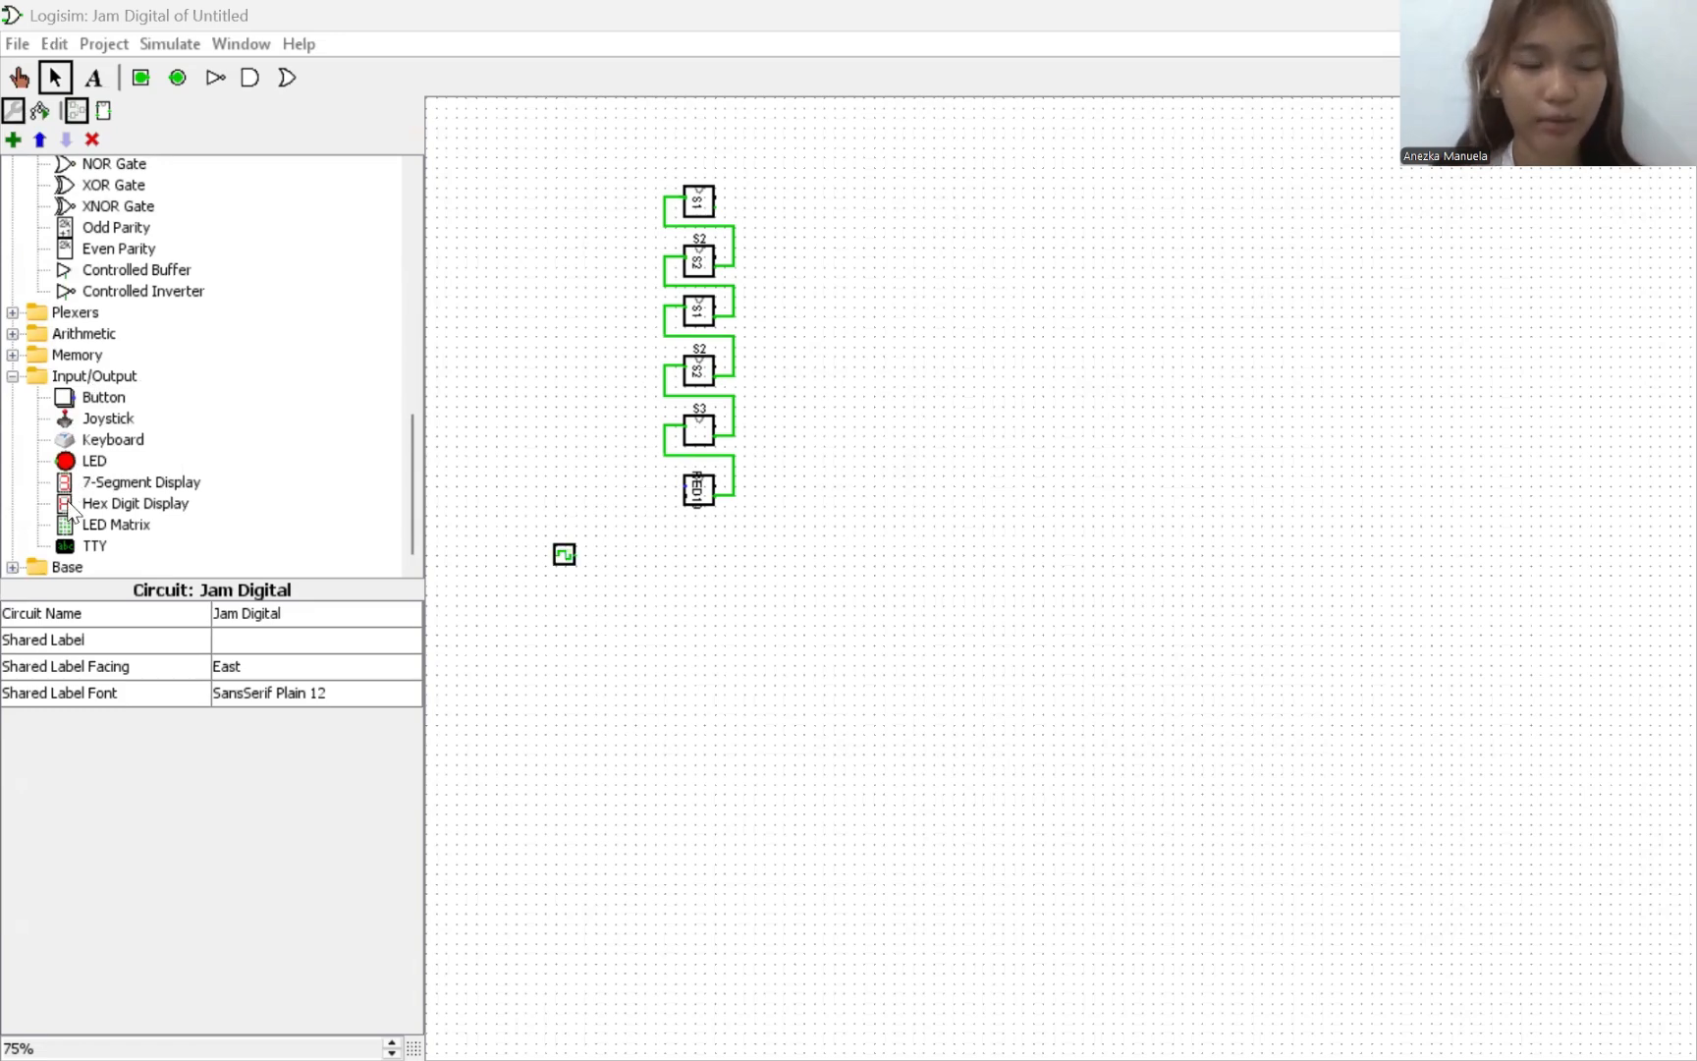
click(71, 506)
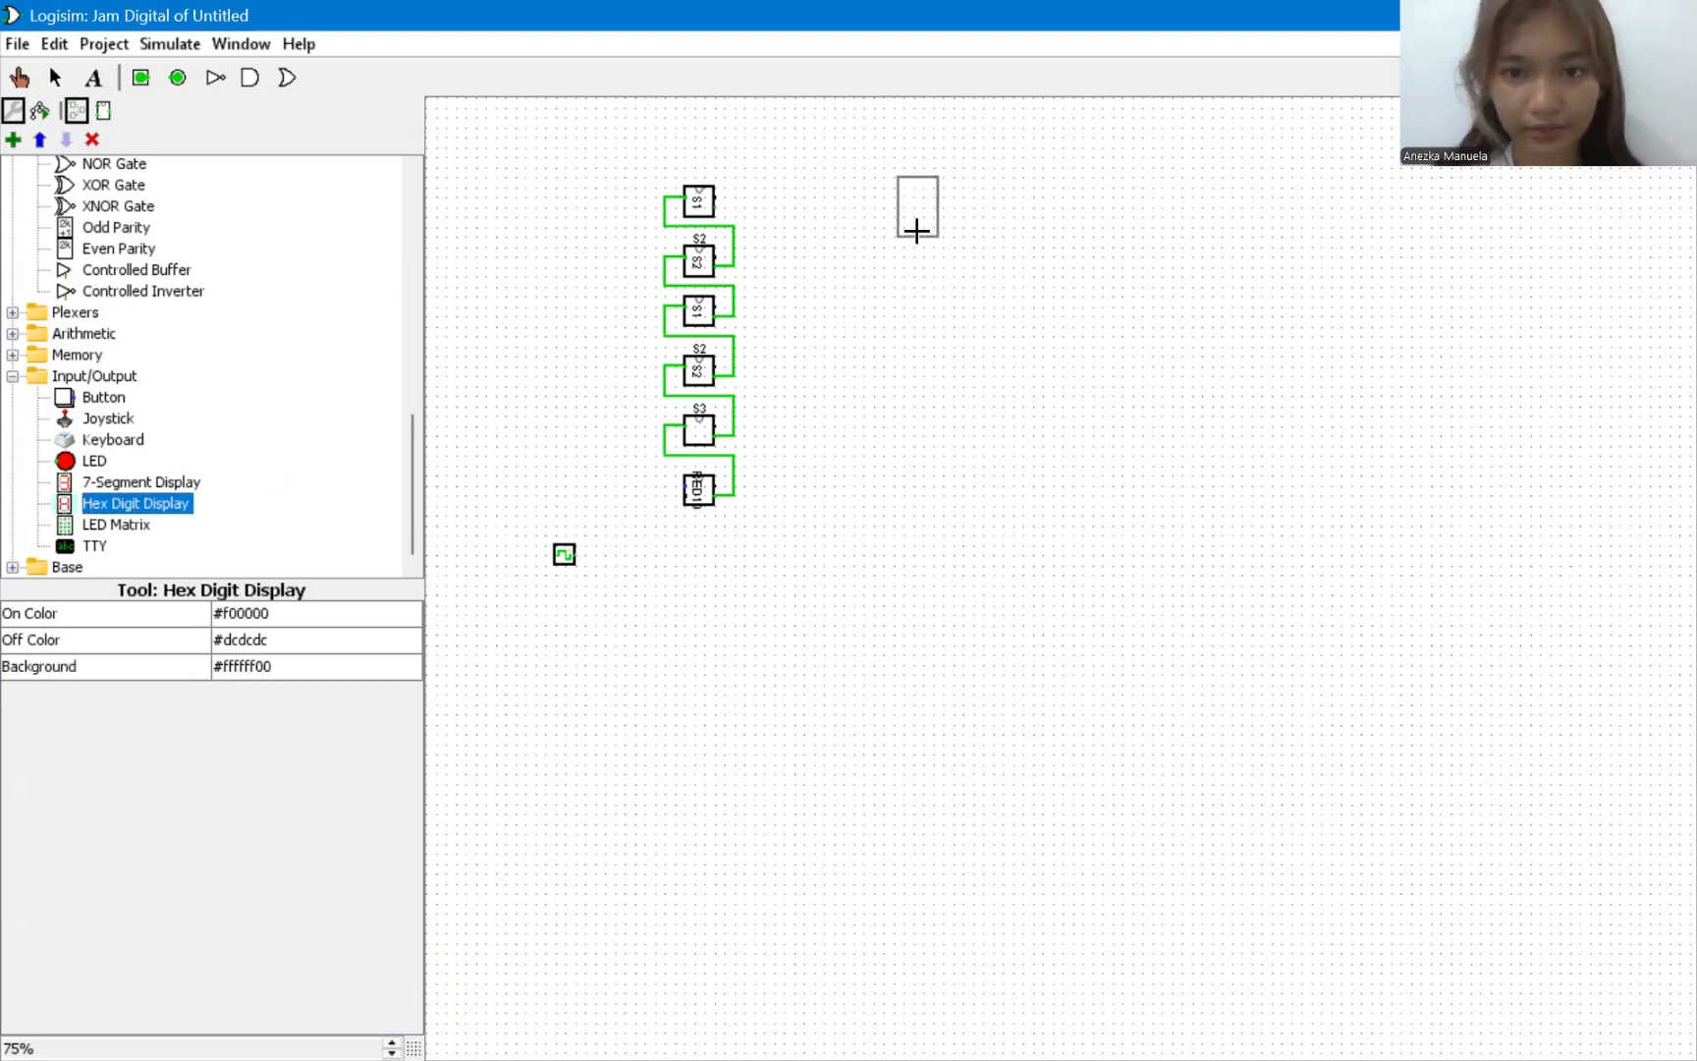
click(917, 231)
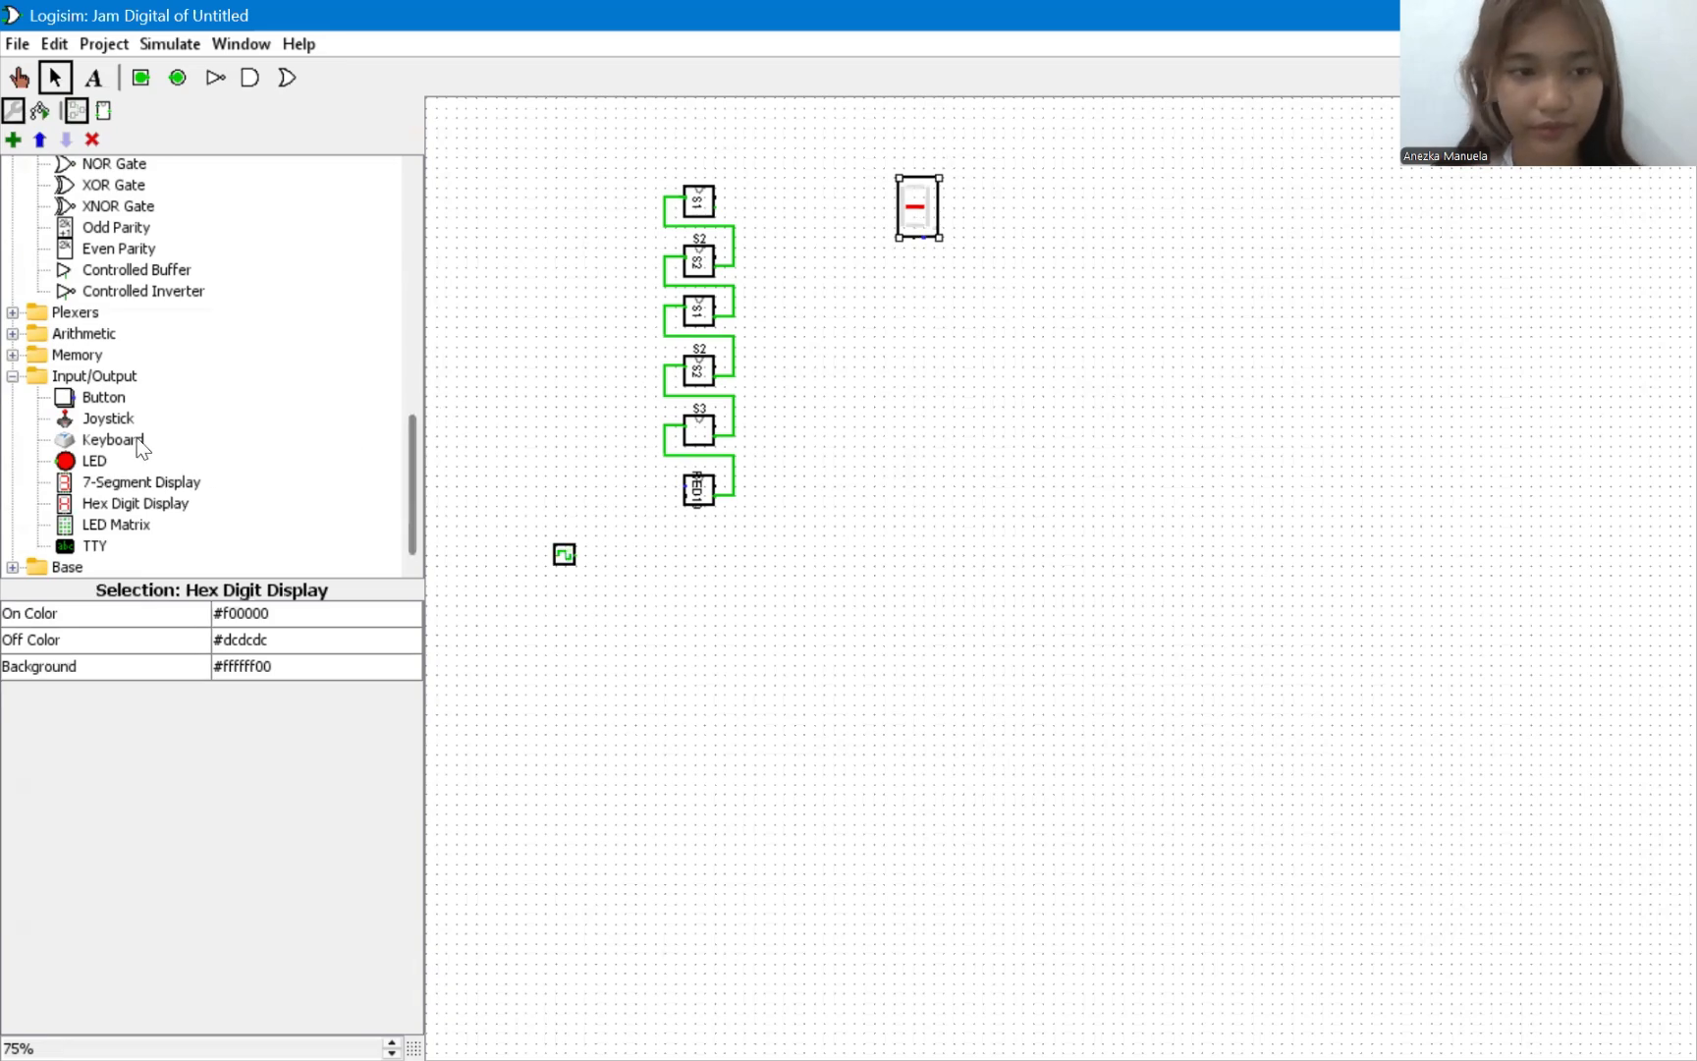
click(133, 503)
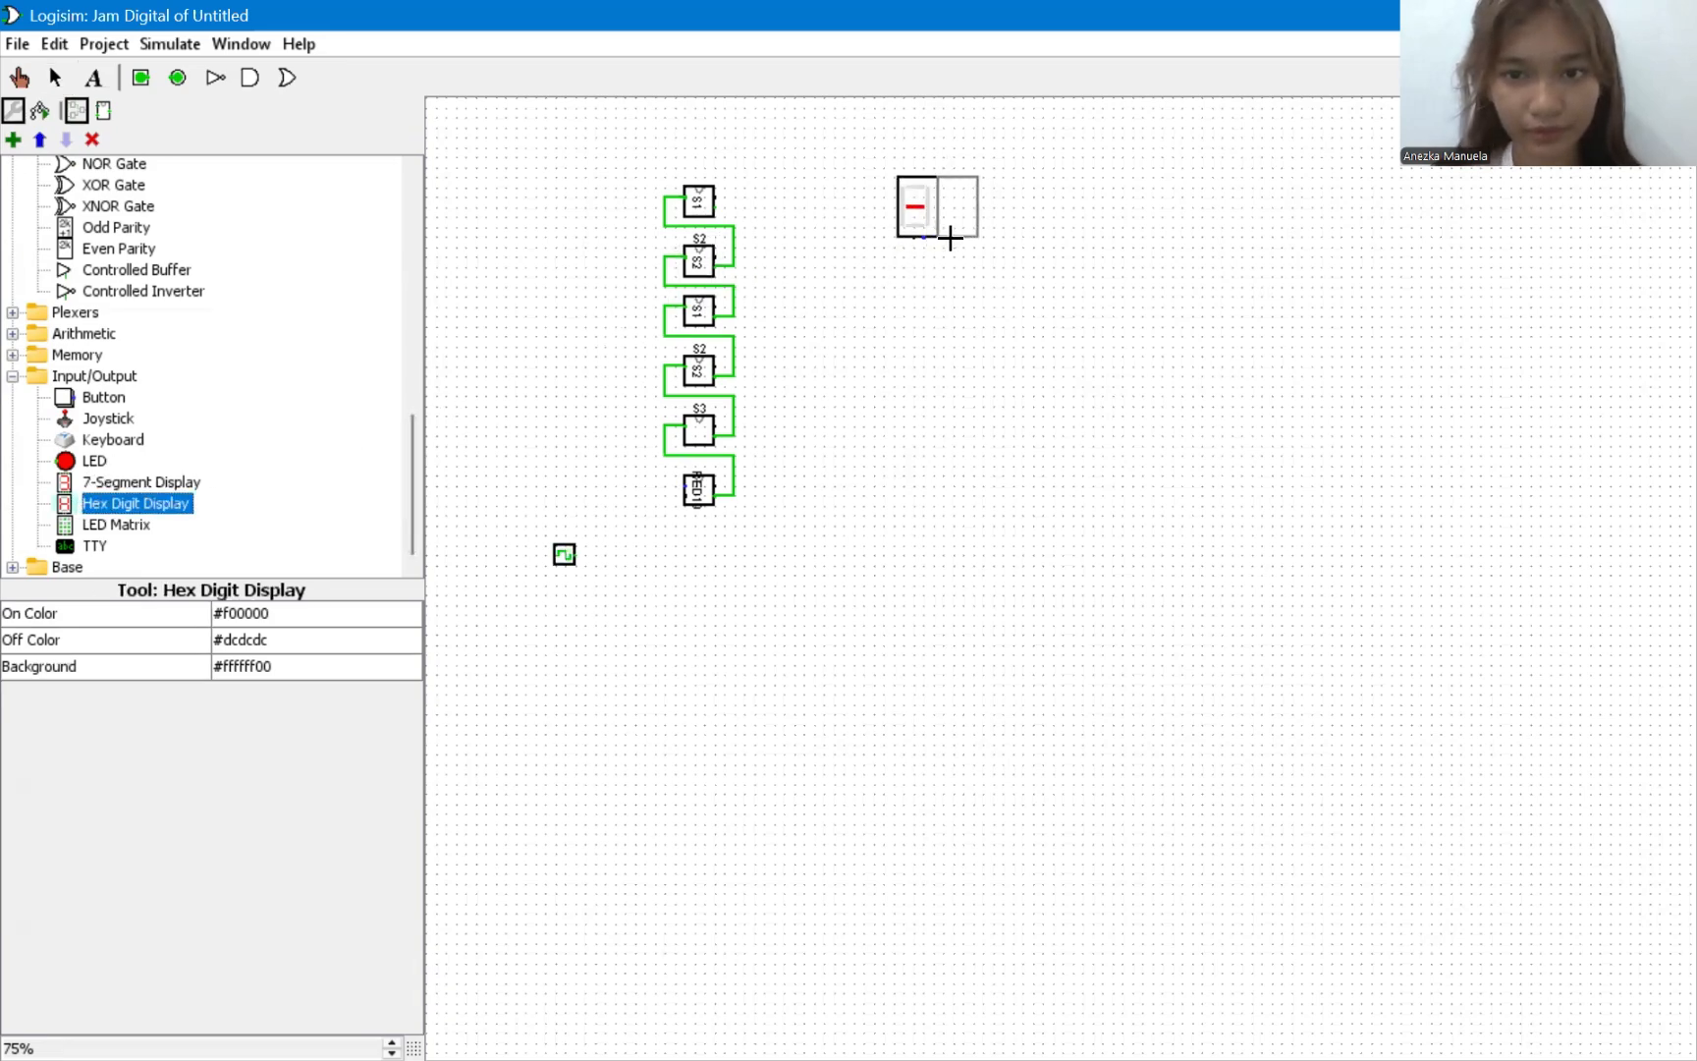
click(950, 238)
Duplicate the pair of hex displays twice and line the copies up in the same row, forming three separate pairs.
drag(990, 256, 864, 172)
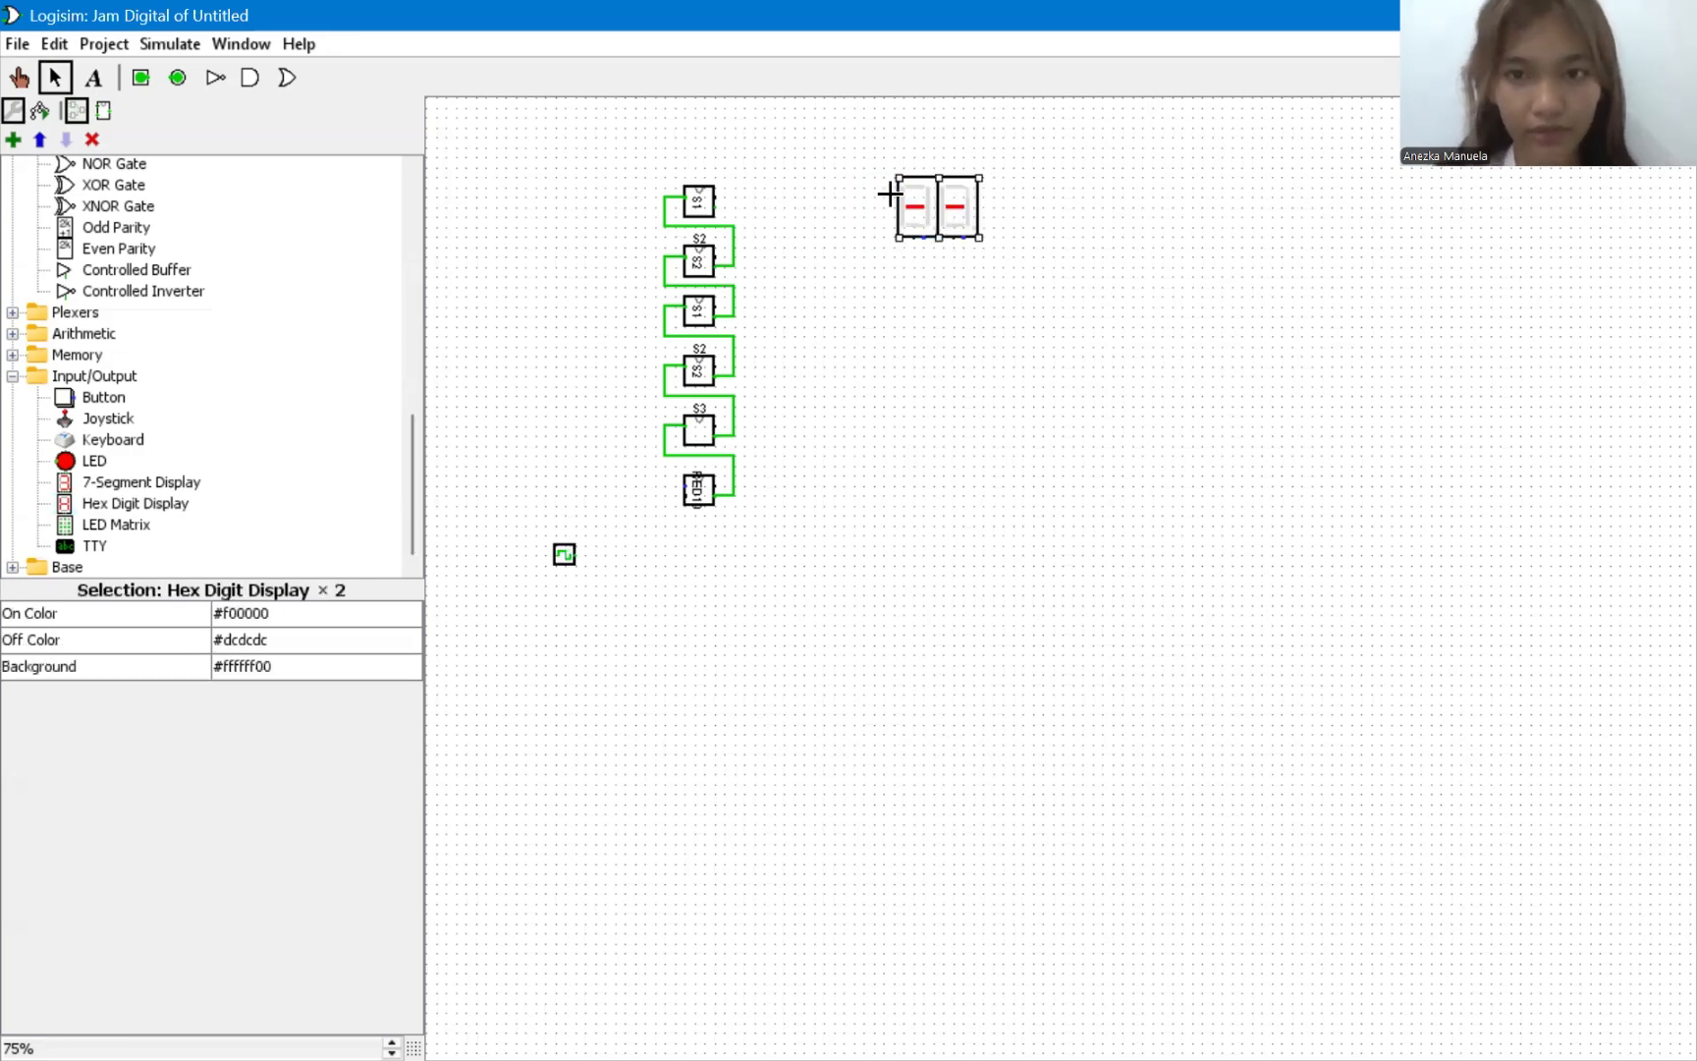
drag(966, 205, 1063, 213)
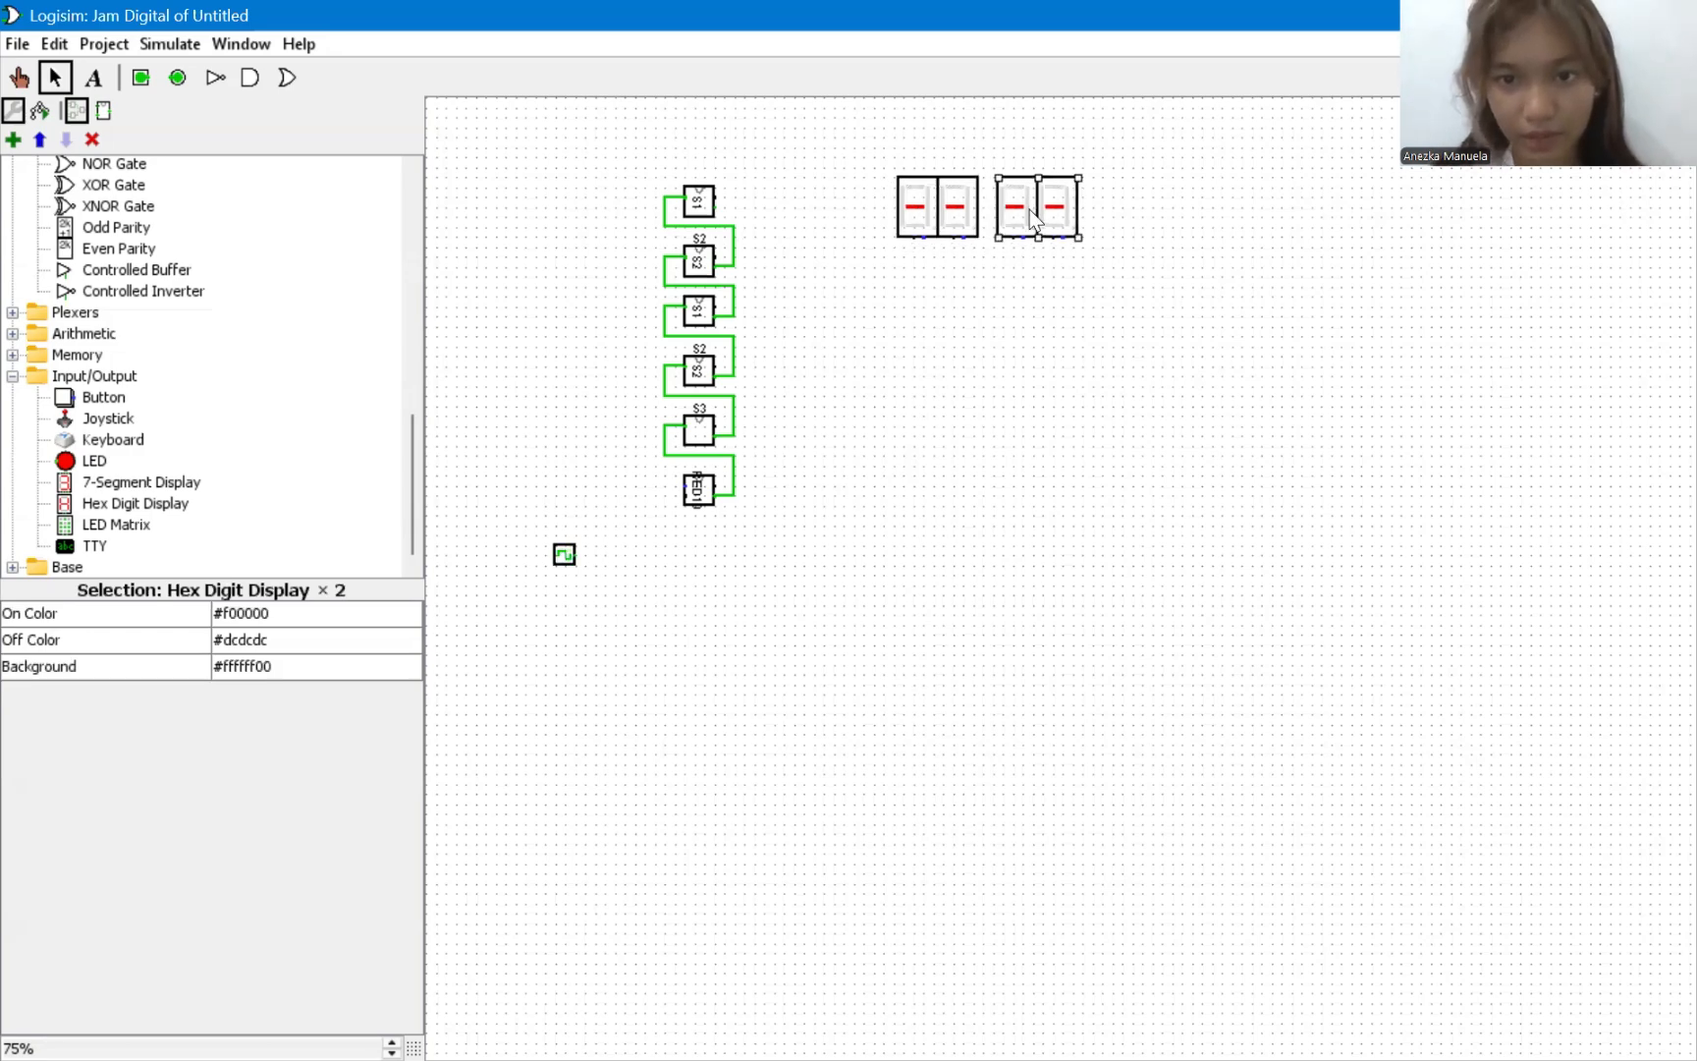
key(ctrl+v)
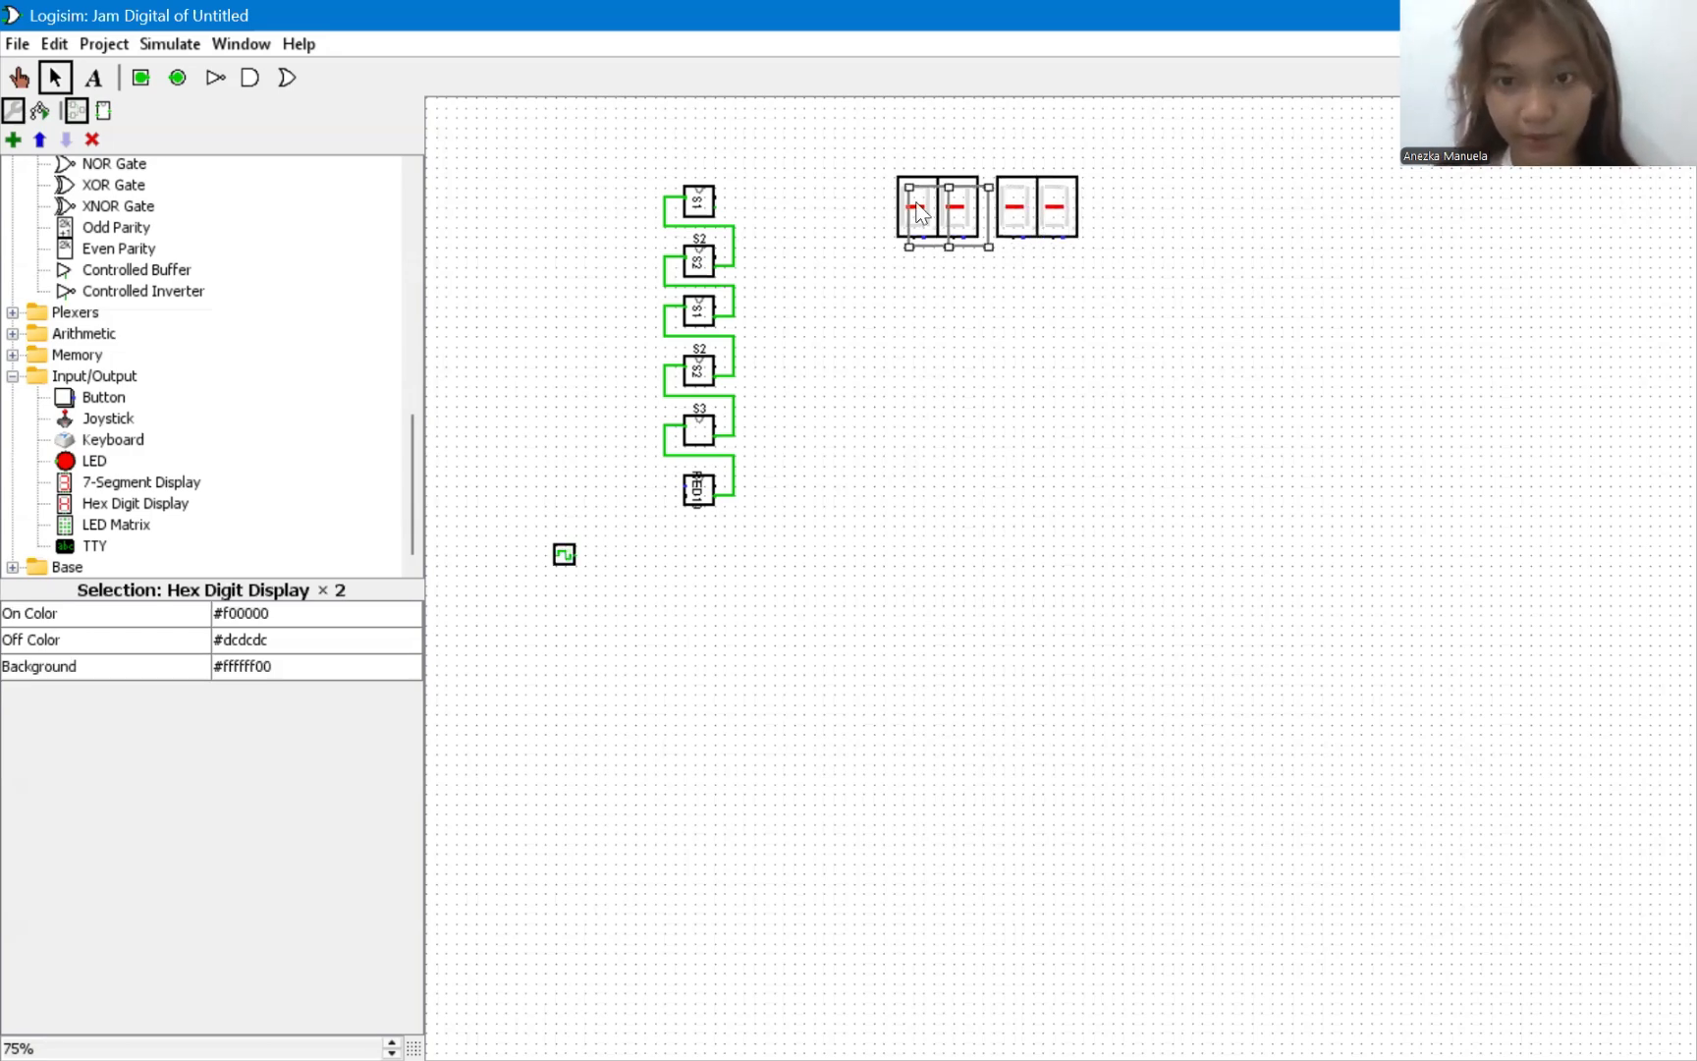
drag(943, 215, 1127, 202)
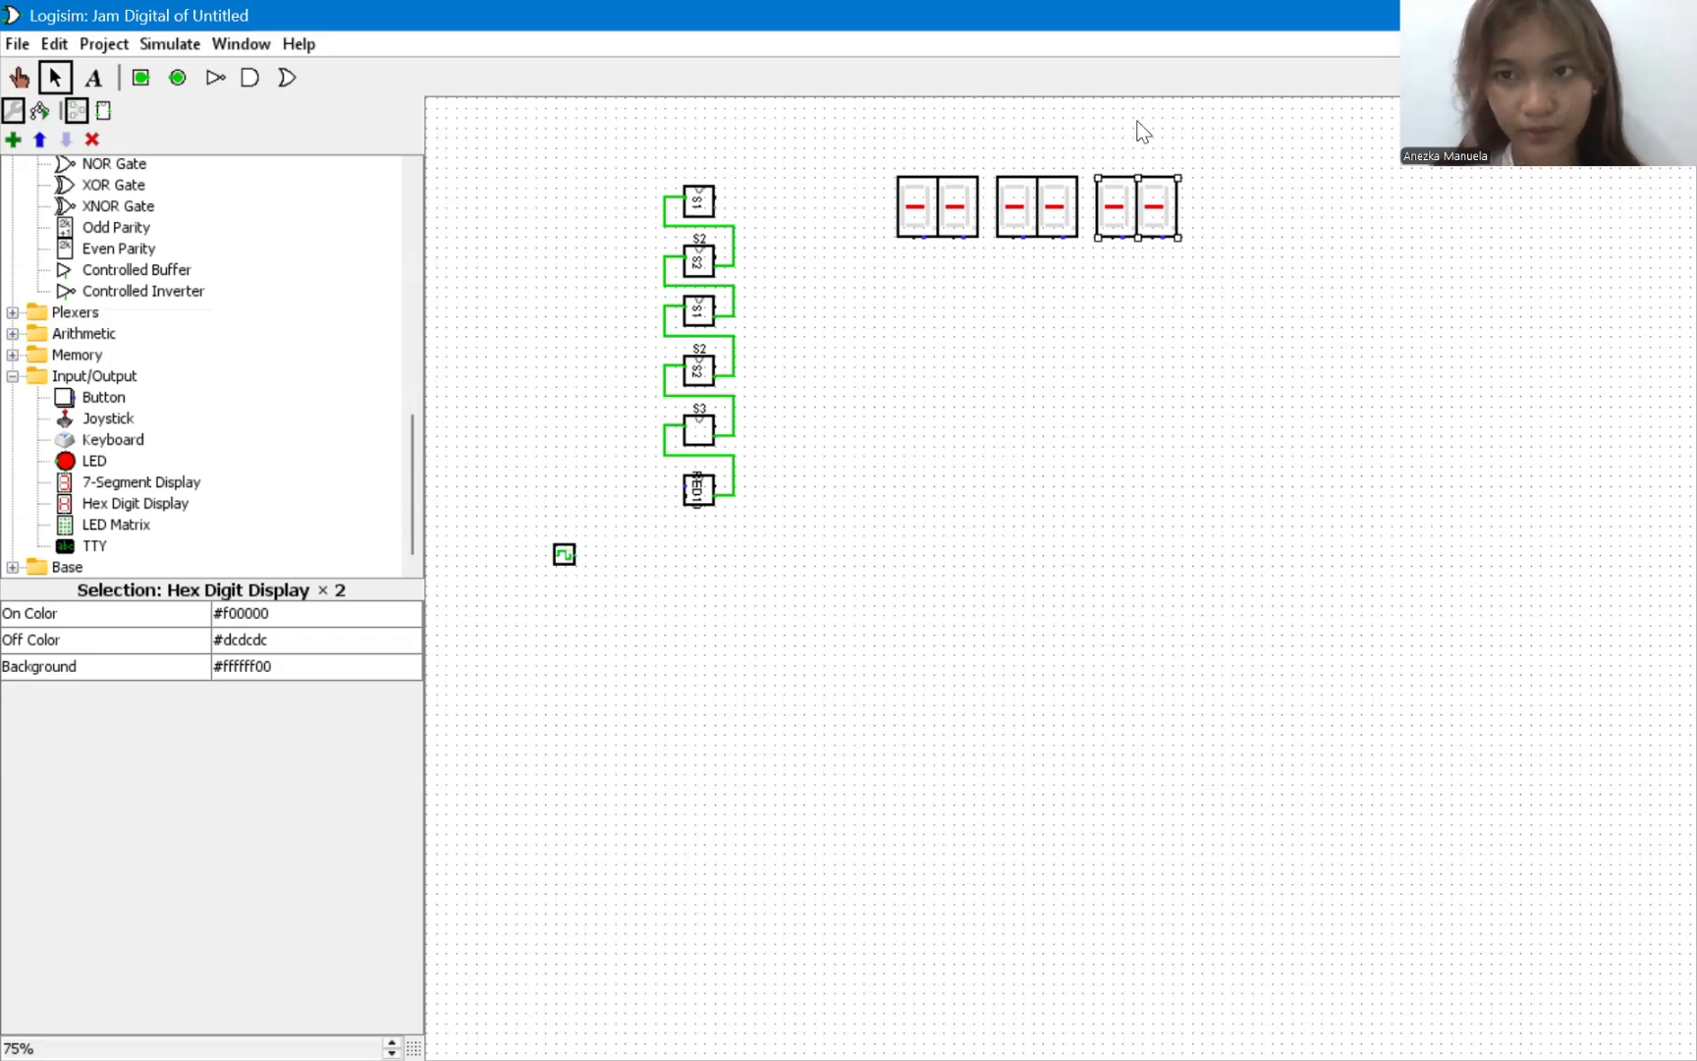
key(alt+Tab)
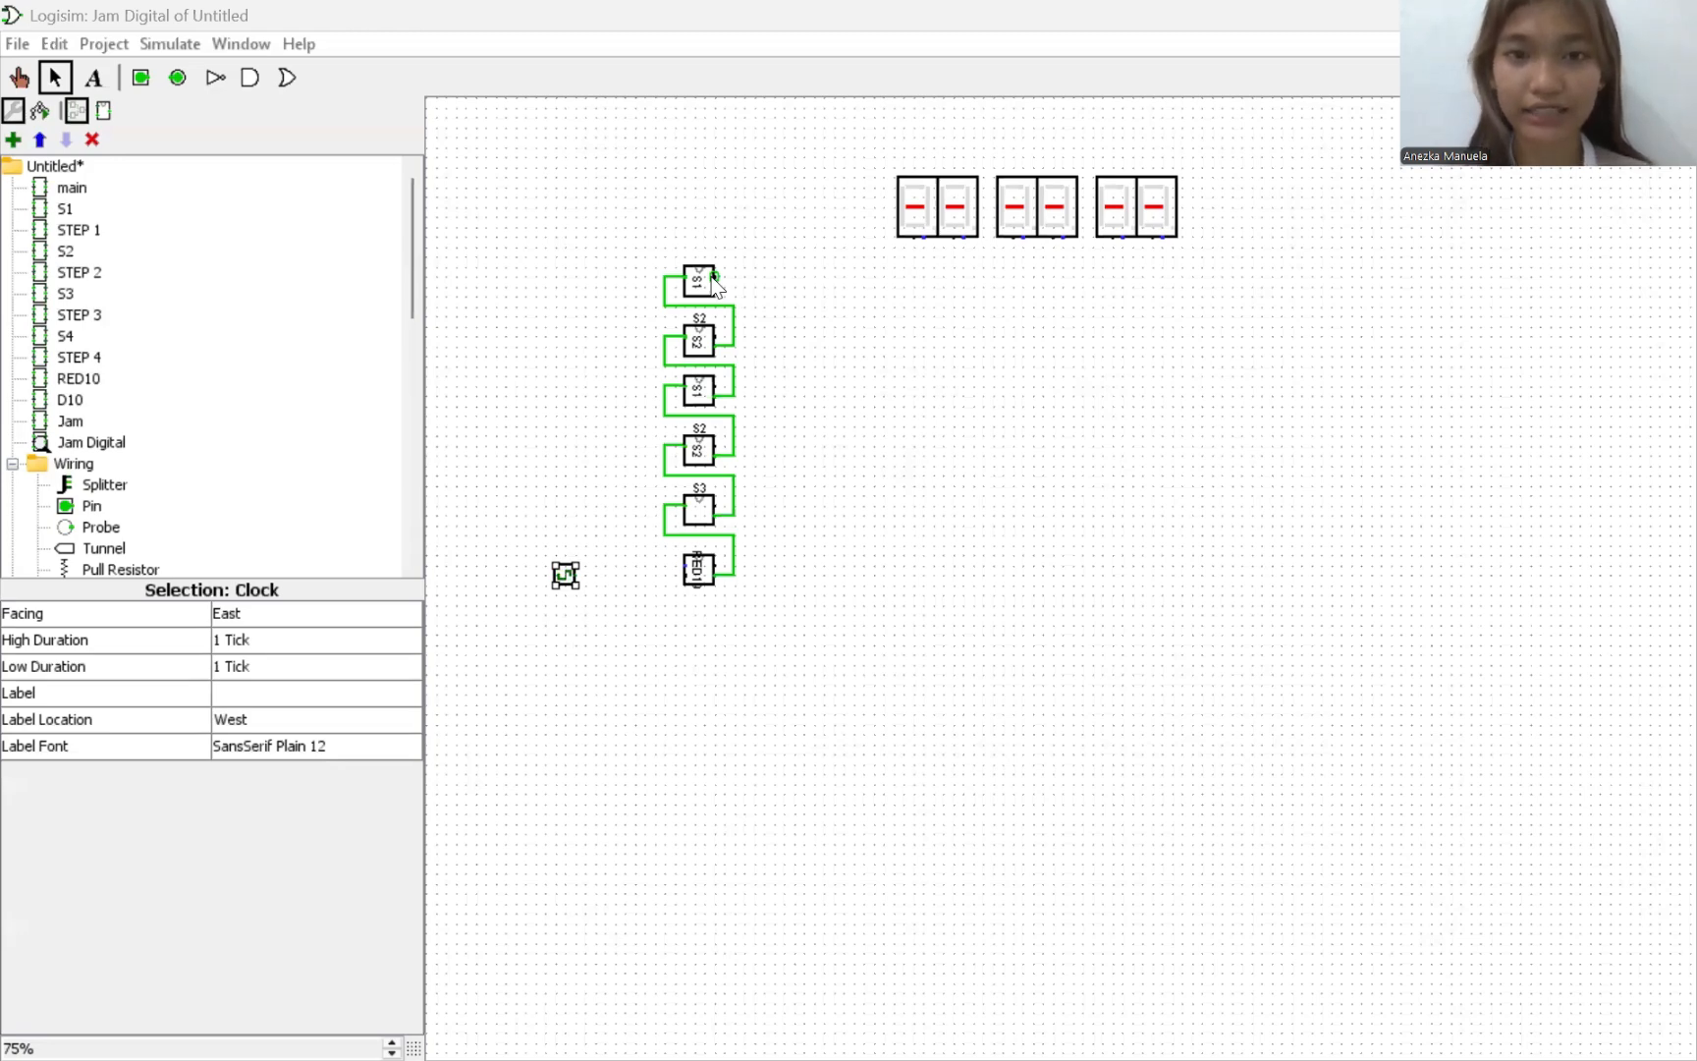
Wire the uppermost S1's data output to the first hex display and loop it back over S1 to its lower input.
drag(712, 278, 915, 239)
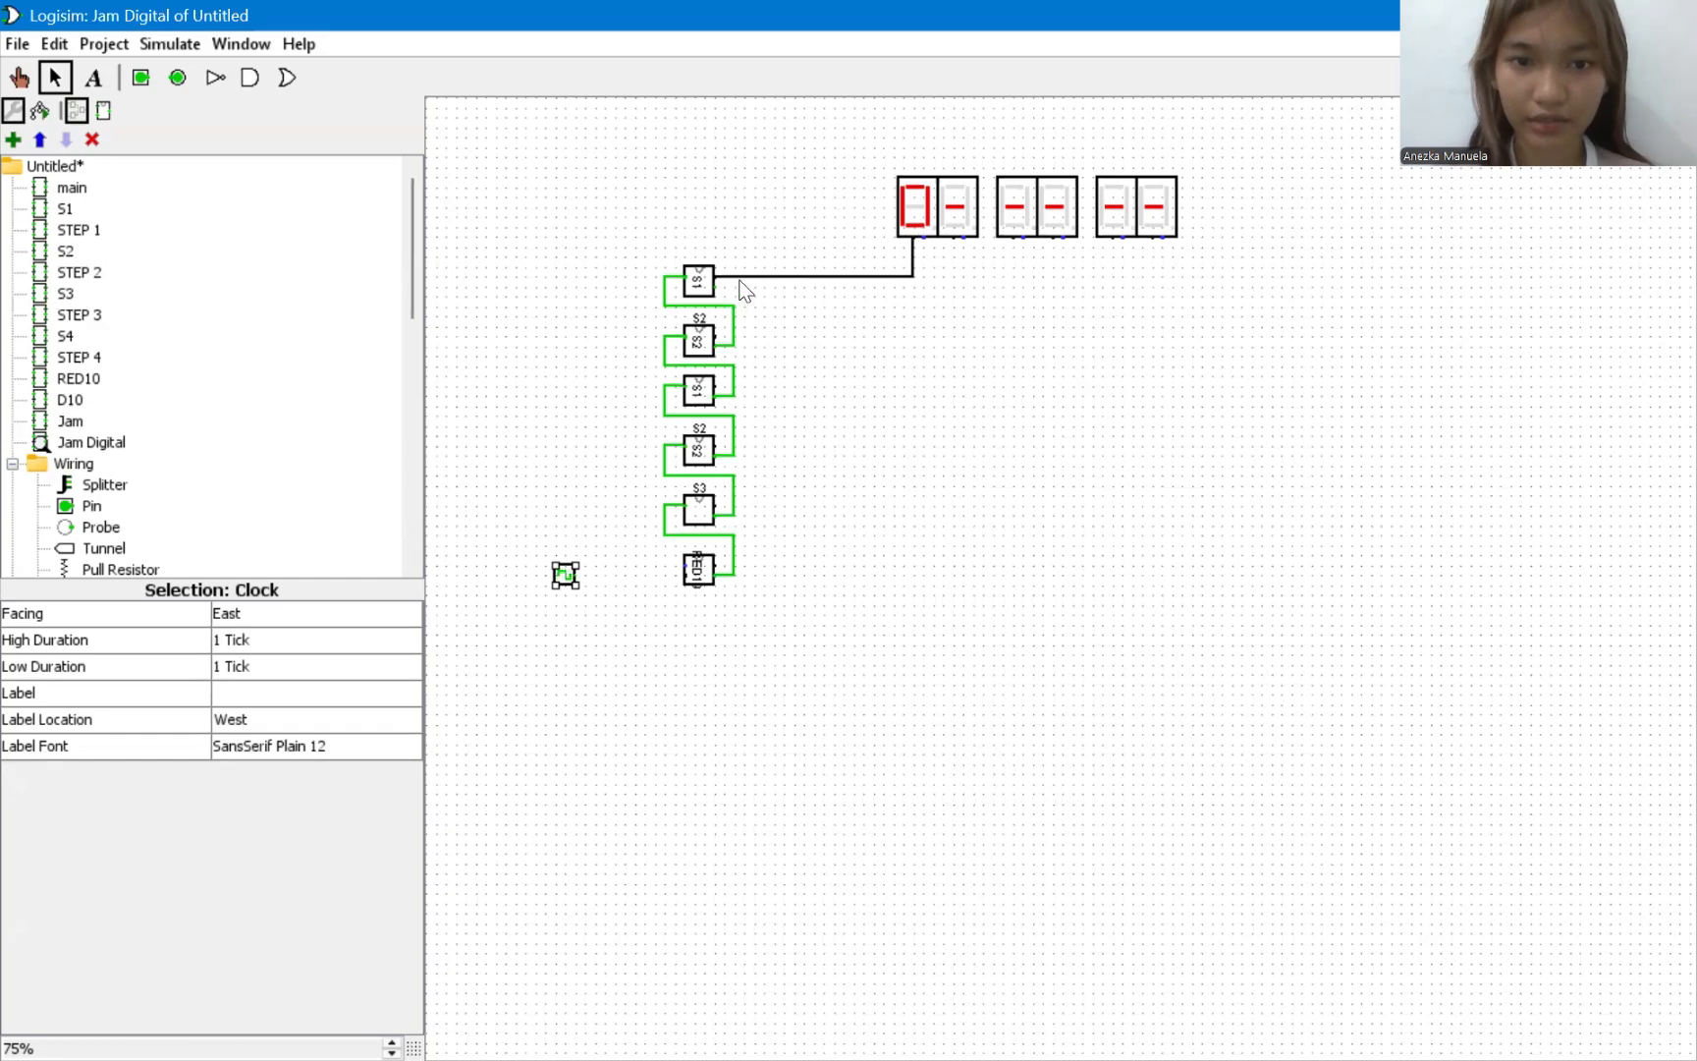
drag(742, 278, 746, 268)
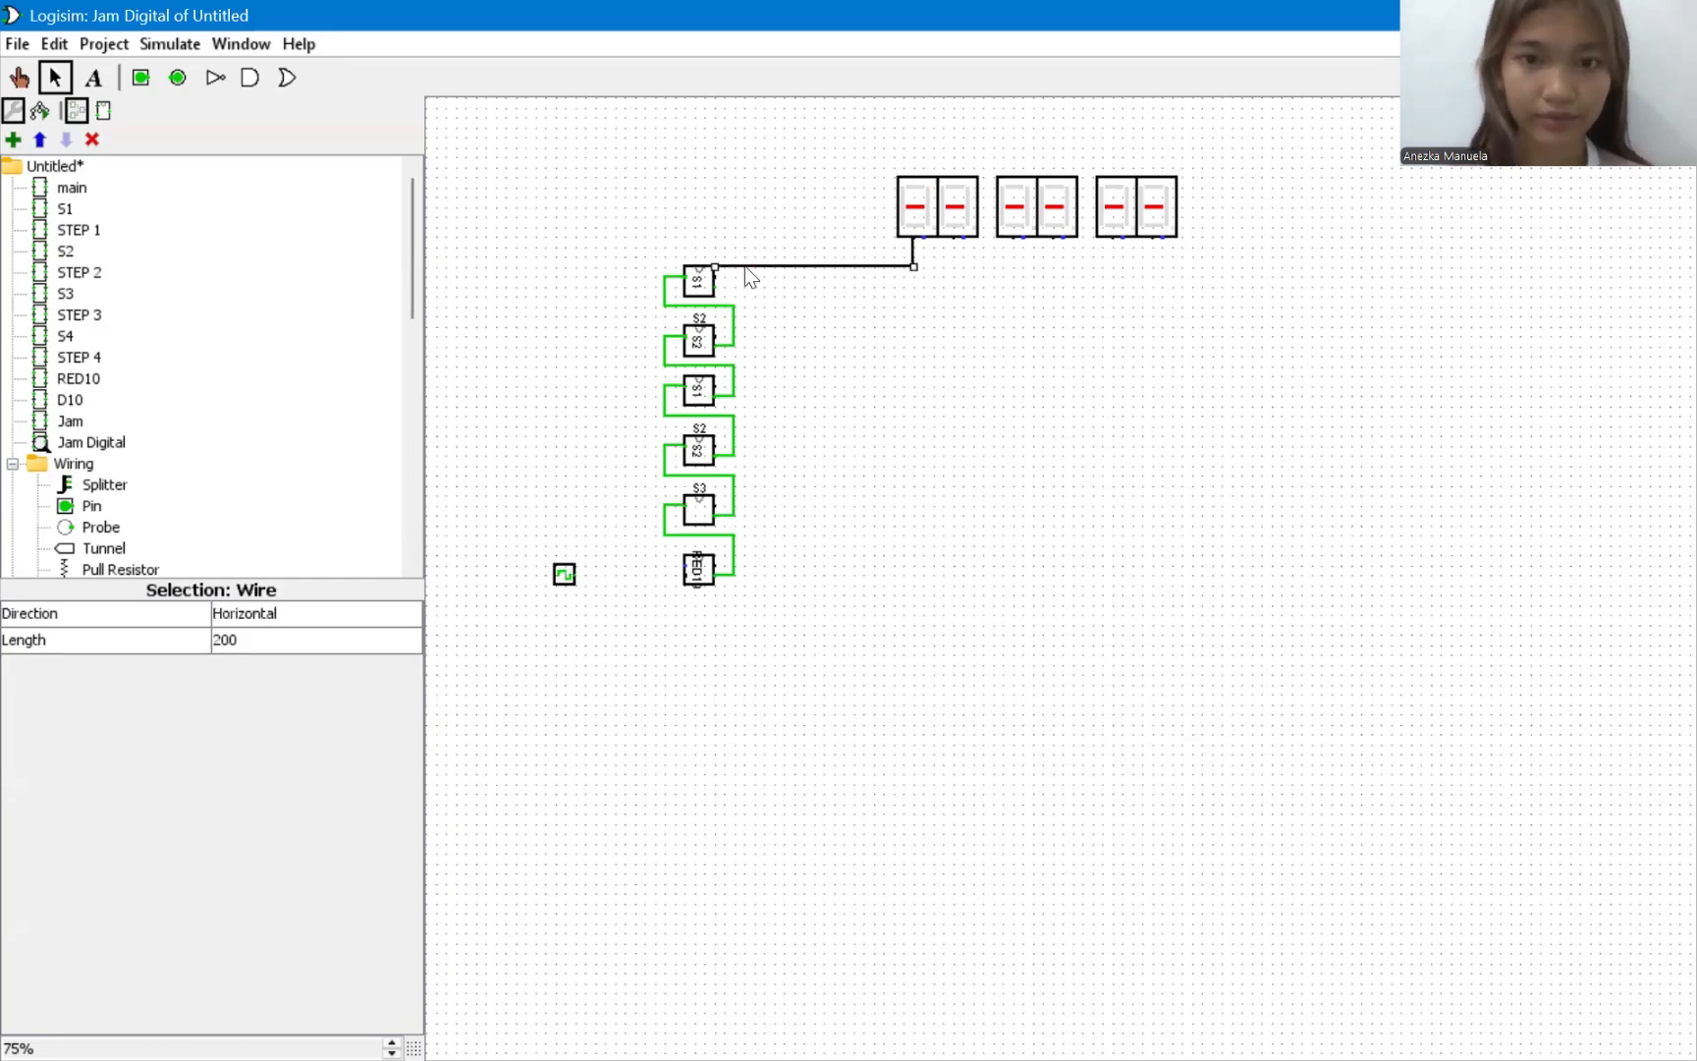
key(ctrl+z)
drag(744, 274, 685, 292)
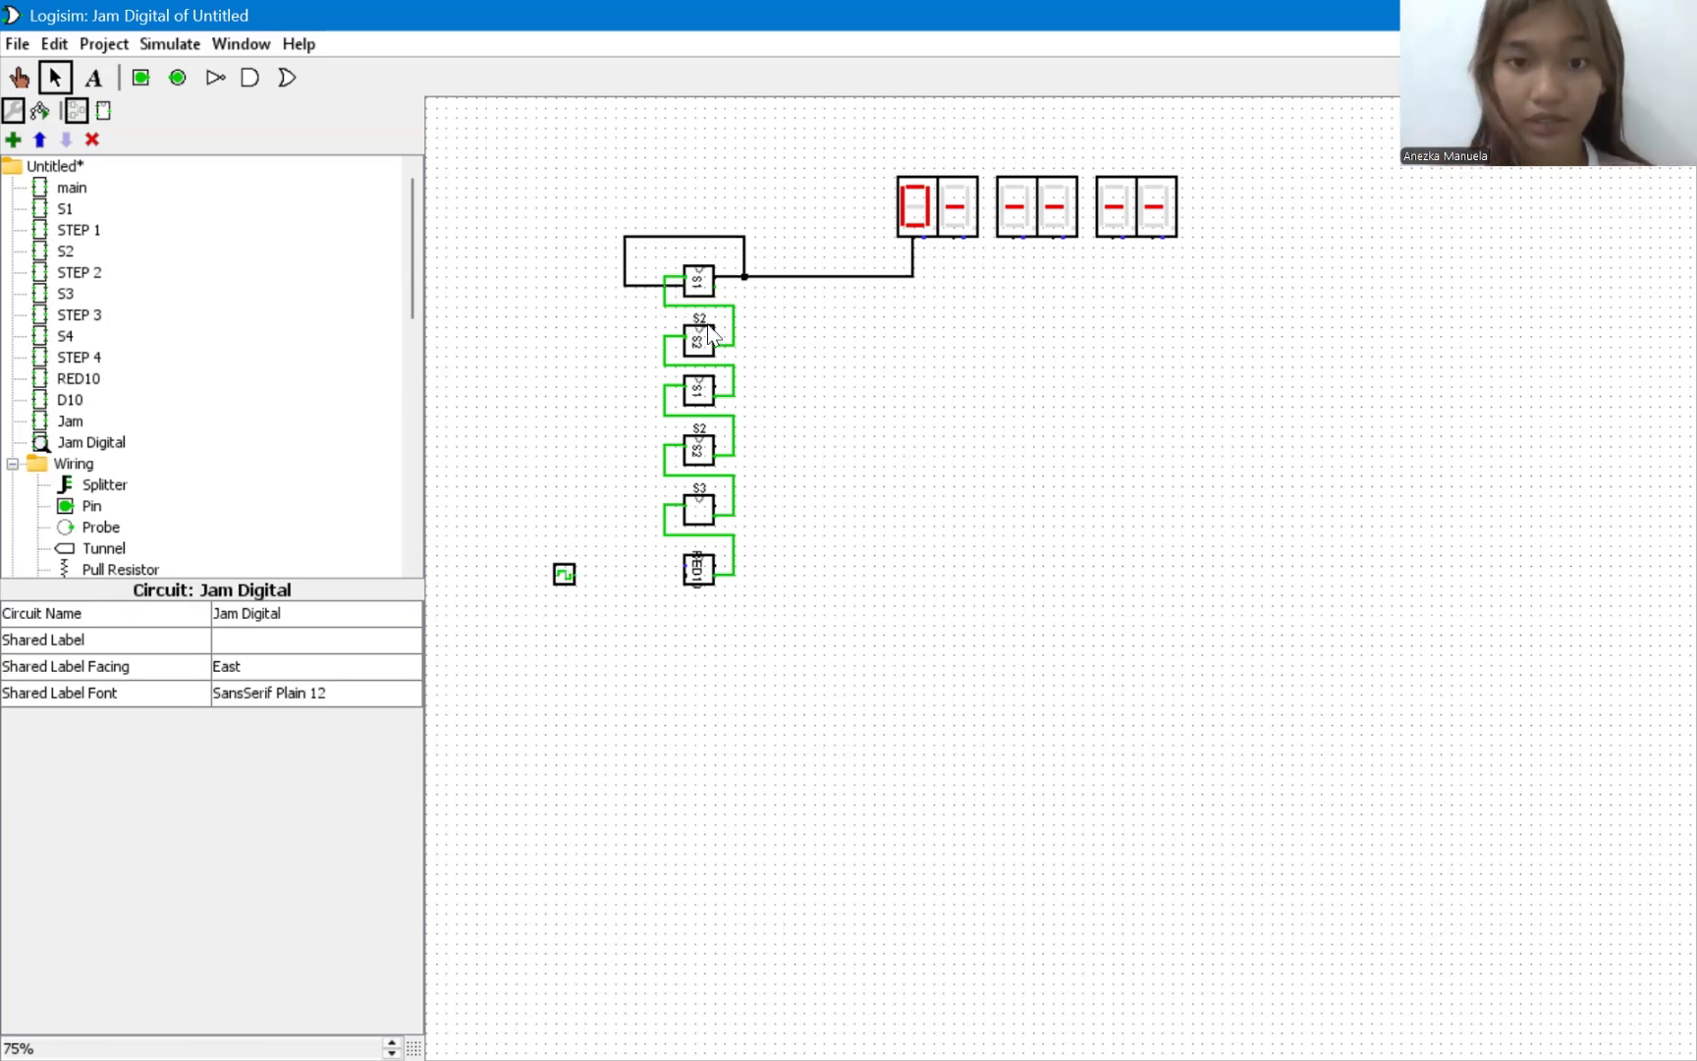
Wire the data outputs of the remaining S2, S1, S2, S3 and RED10 subcircuits to the second through sixth hex displays in order.
mouse_move(716, 334)
mouse_down()
mouse_move(943, 327)
mouse_move(952, 243)
mouse_up()
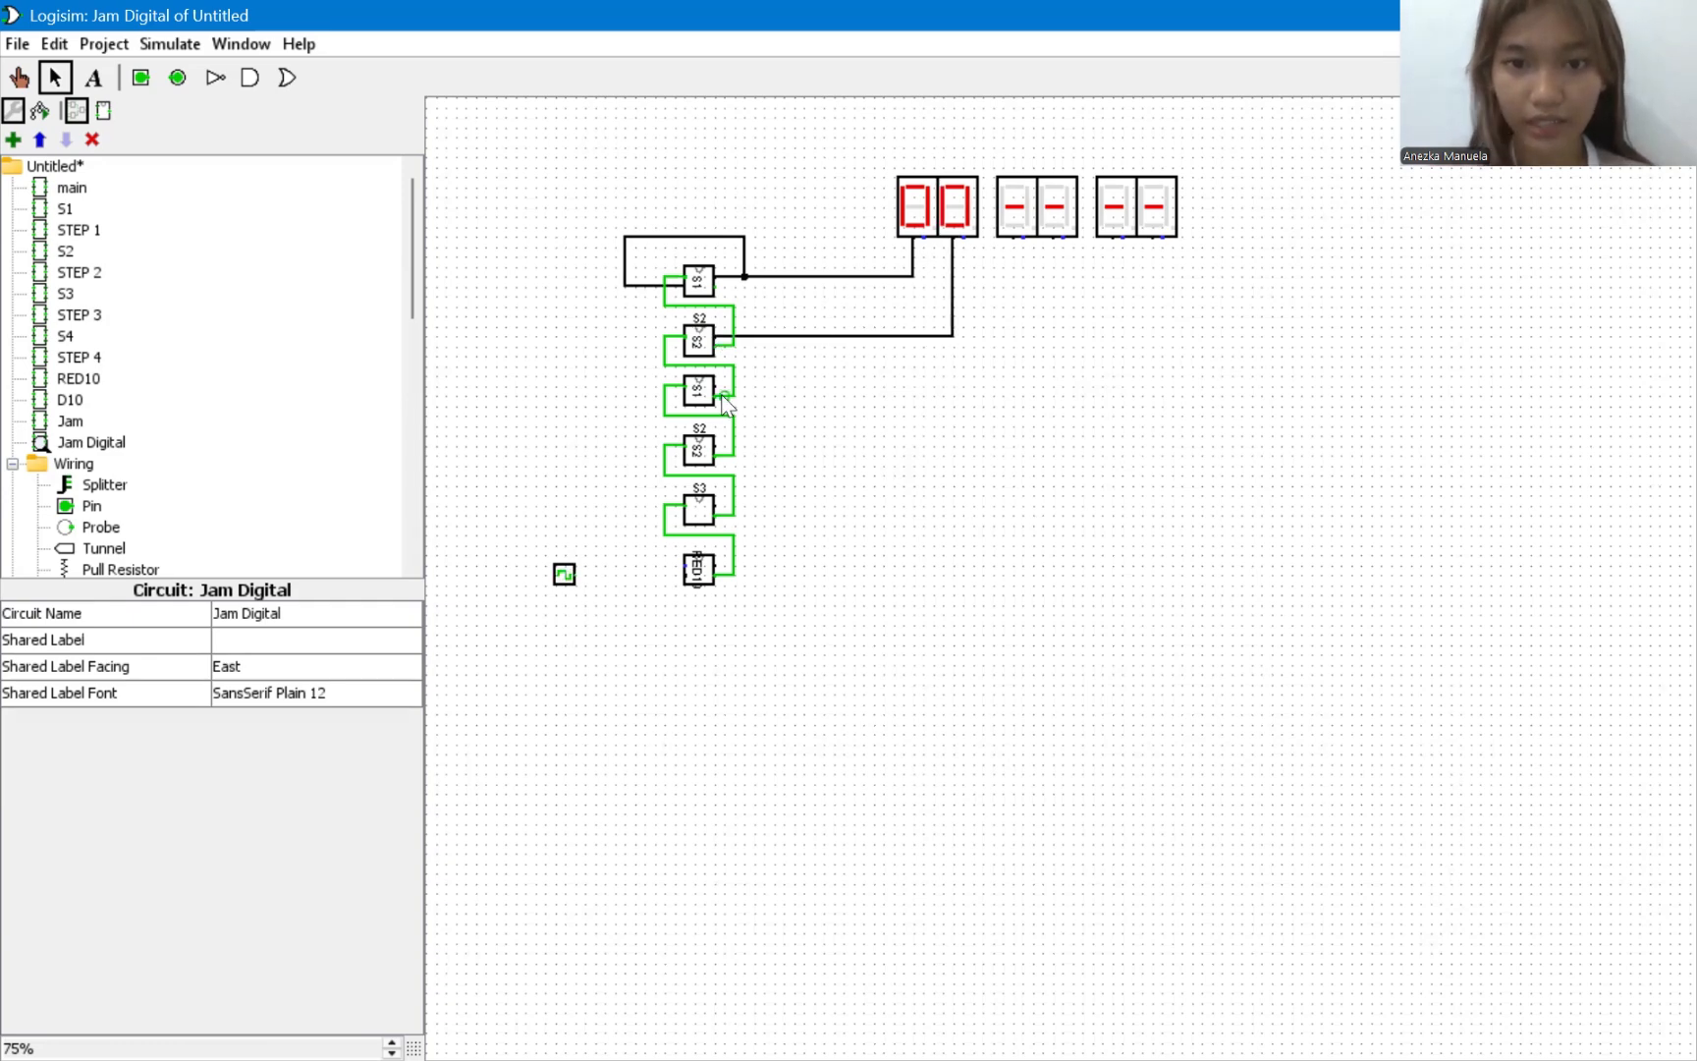
drag(780, 382, 1035, 327)
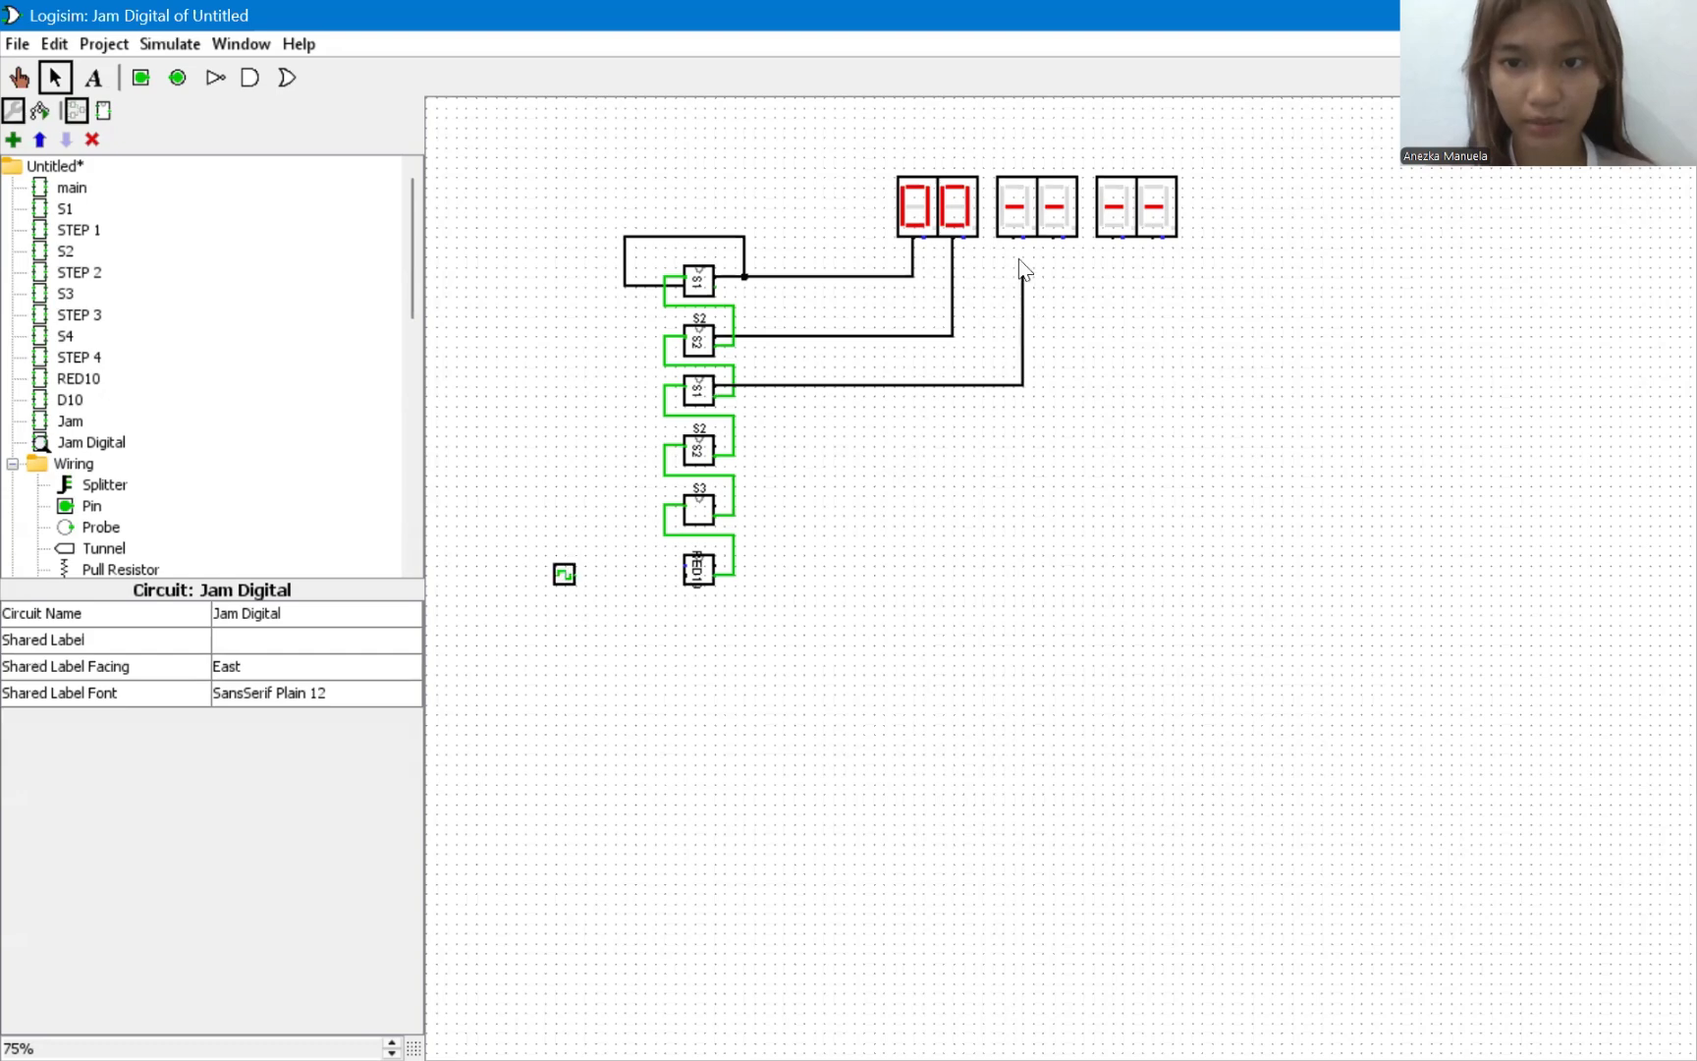
drag(1022, 262, 1013, 238)
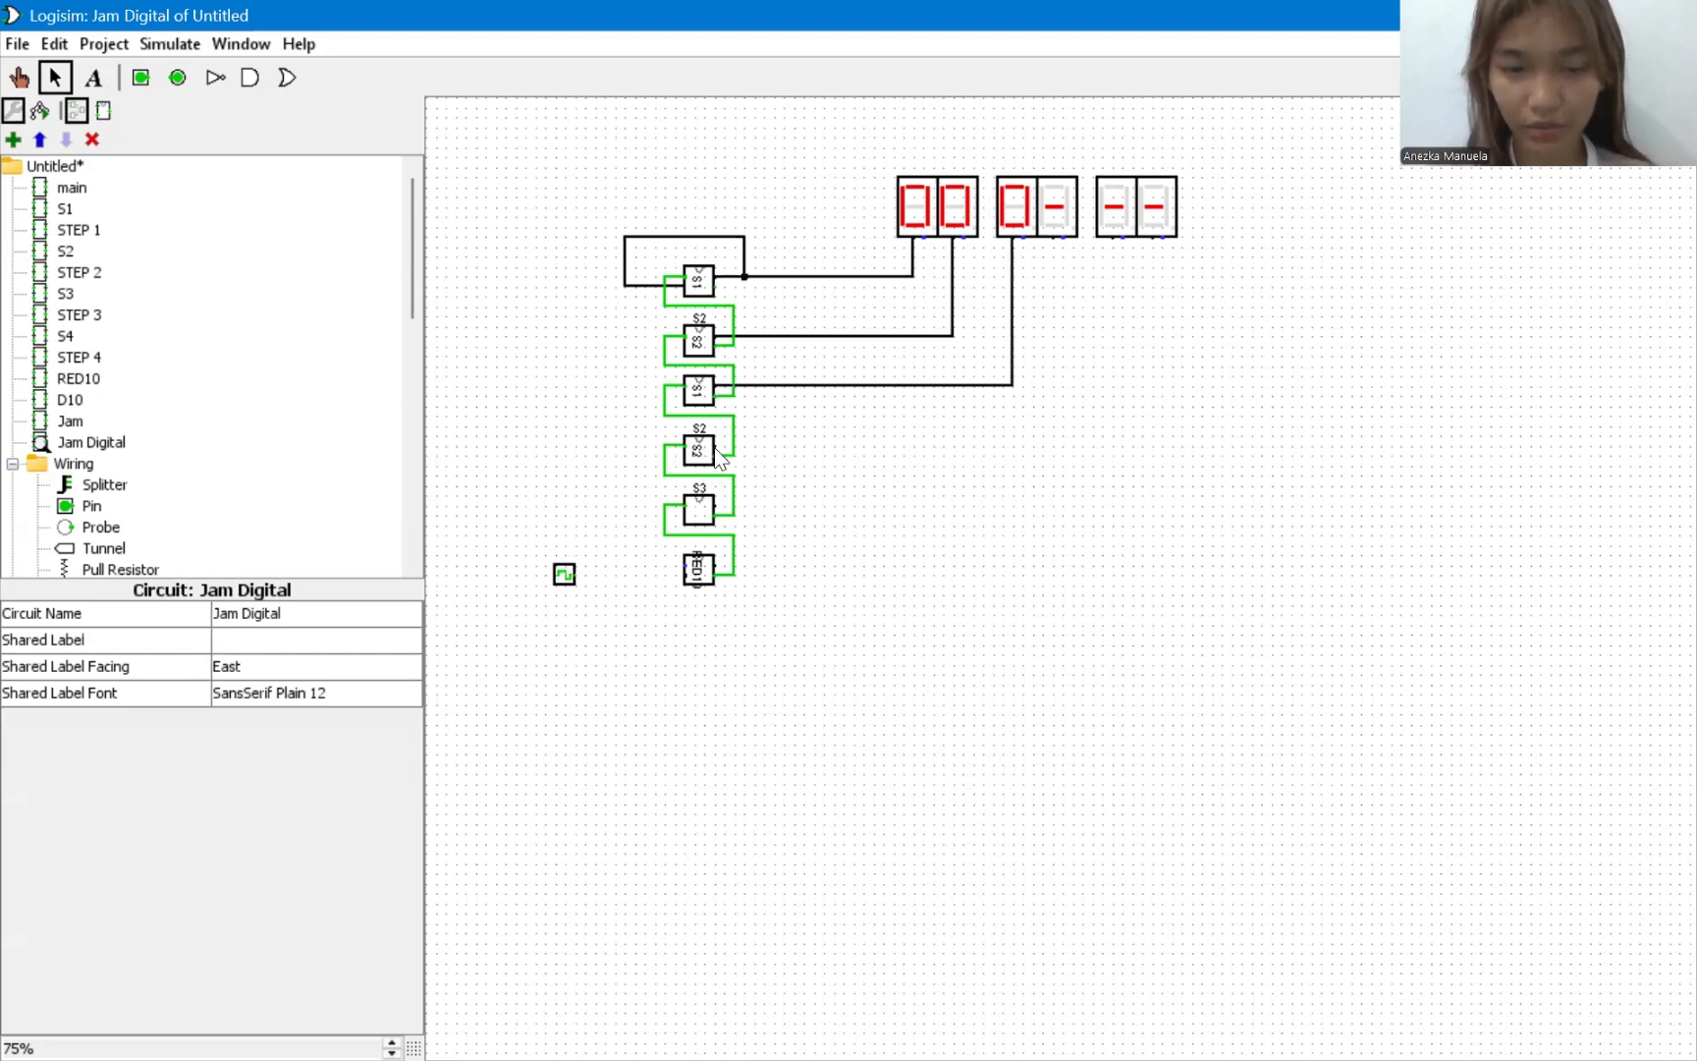
mouse_move(717, 448)
mouse_down()
mouse_move(1011, 439)
mouse_move(1057, 285)
mouse_move(1052, 239)
mouse_up()
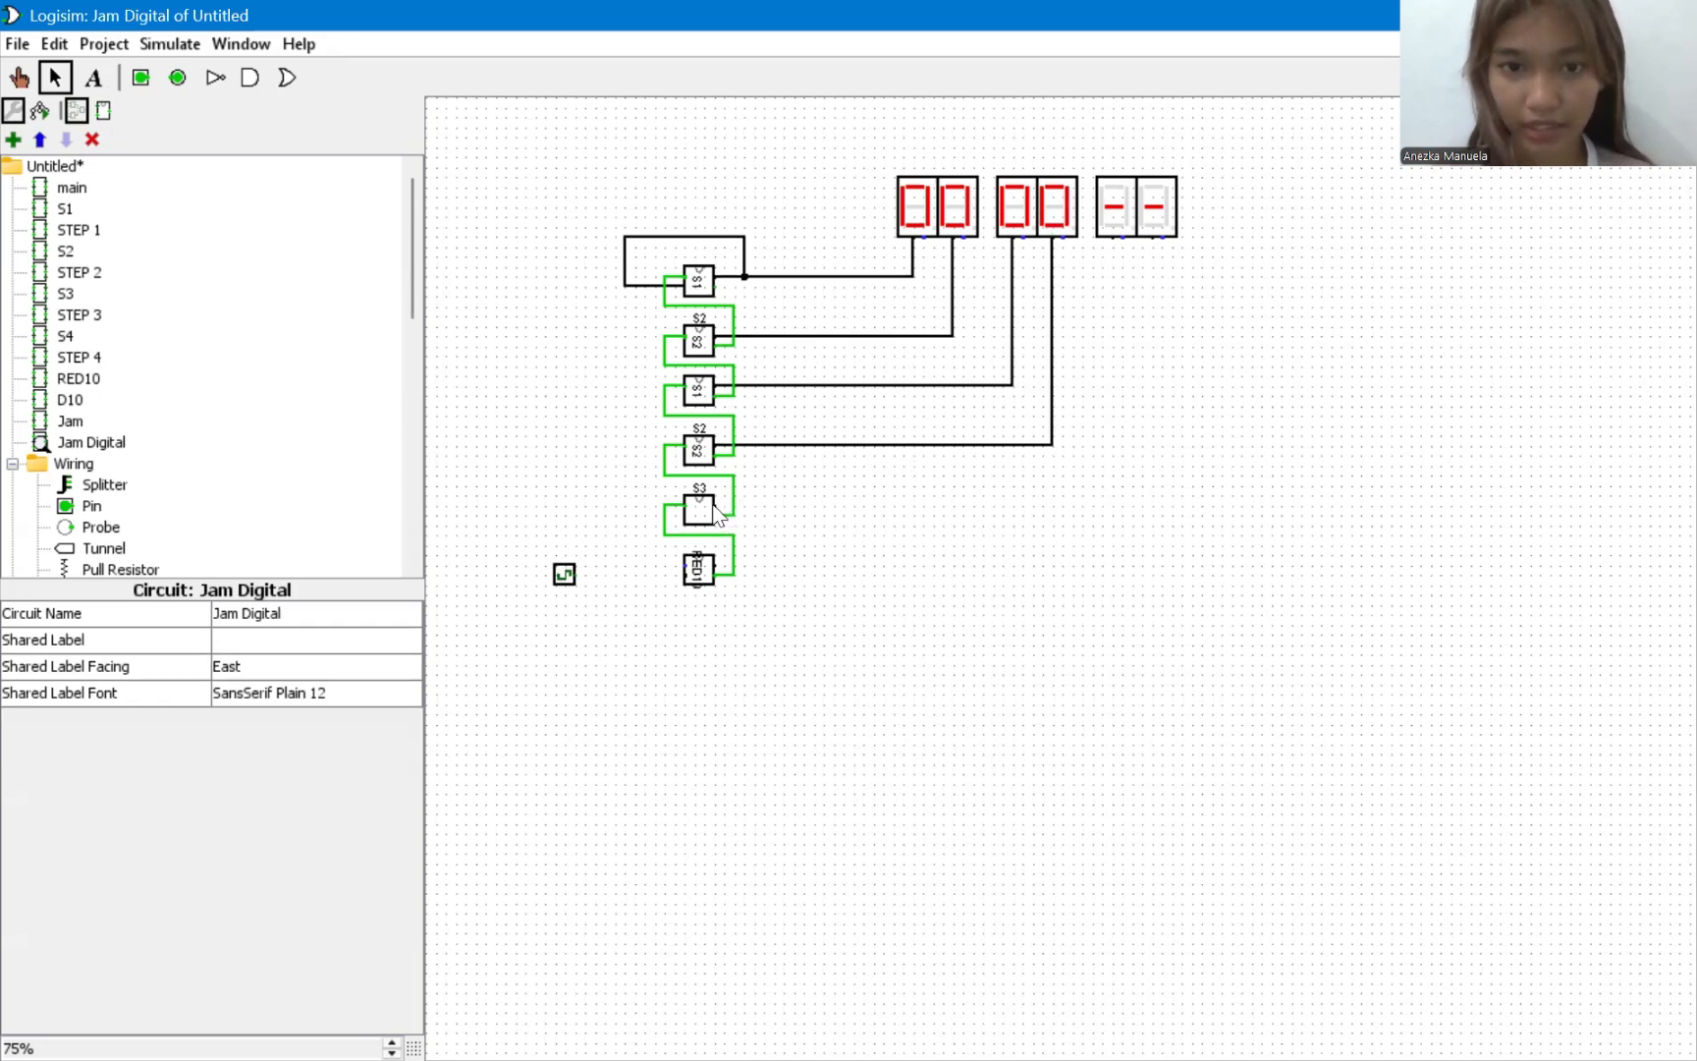
mouse_move(717, 511)
mouse_down()
mouse_move(1046, 466)
mouse_move(1111, 238)
mouse_up()
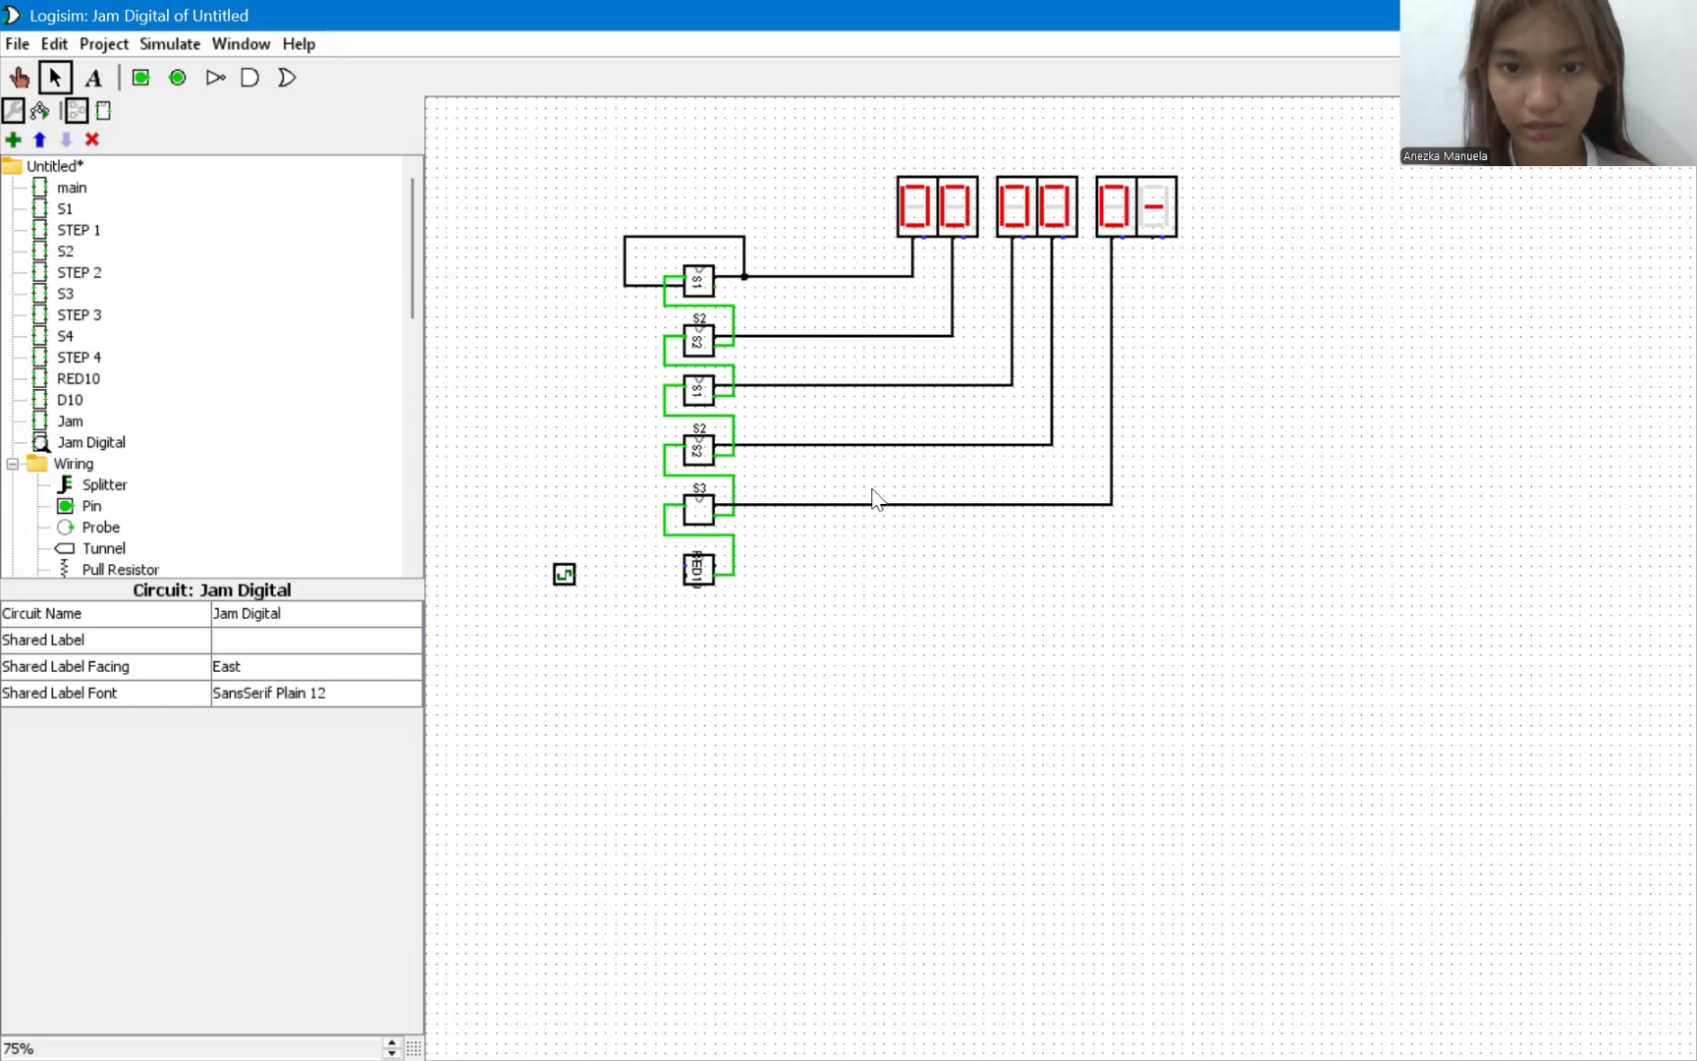
mouse_move(717, 567)
mouse_down()
mouse_move(992, 577)
mouse_move(1140, 428)
mouse_move(1182, 265)
mouse_move(1151, 239)
mouse_up()
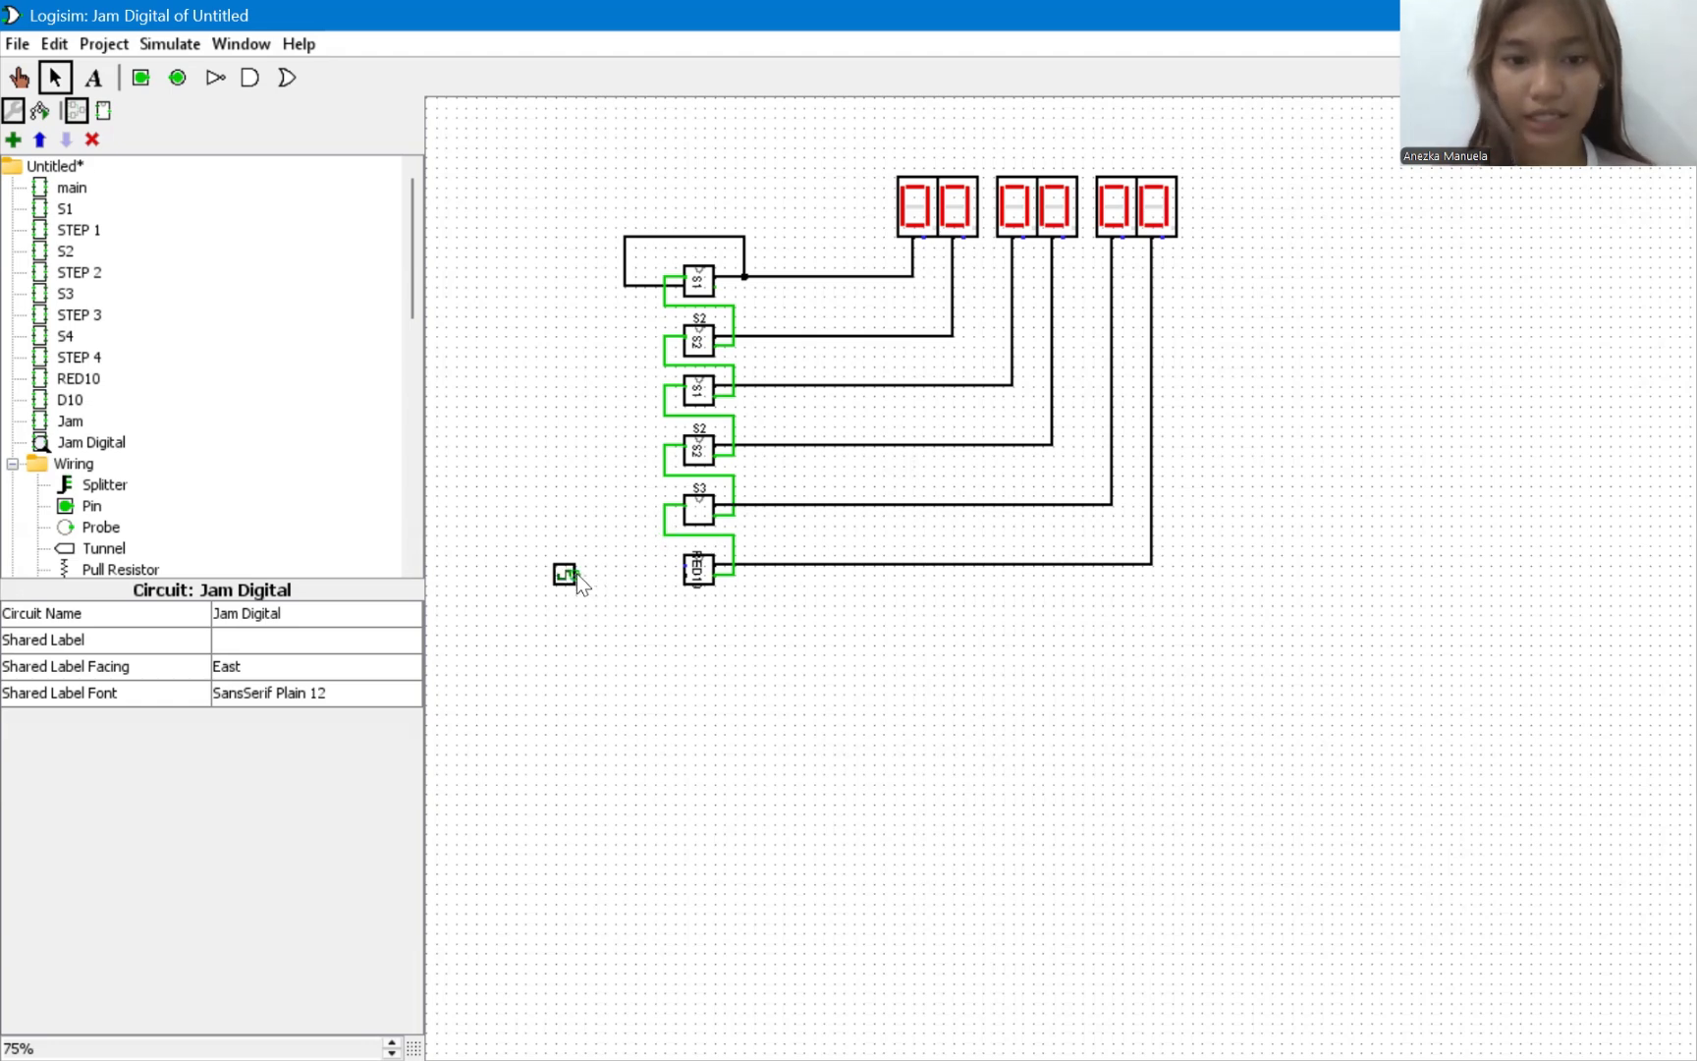
Move the Clock up level with RED10's upper input and wire it to that input instead of the lower one.
drag(577, 574, 684, 575)
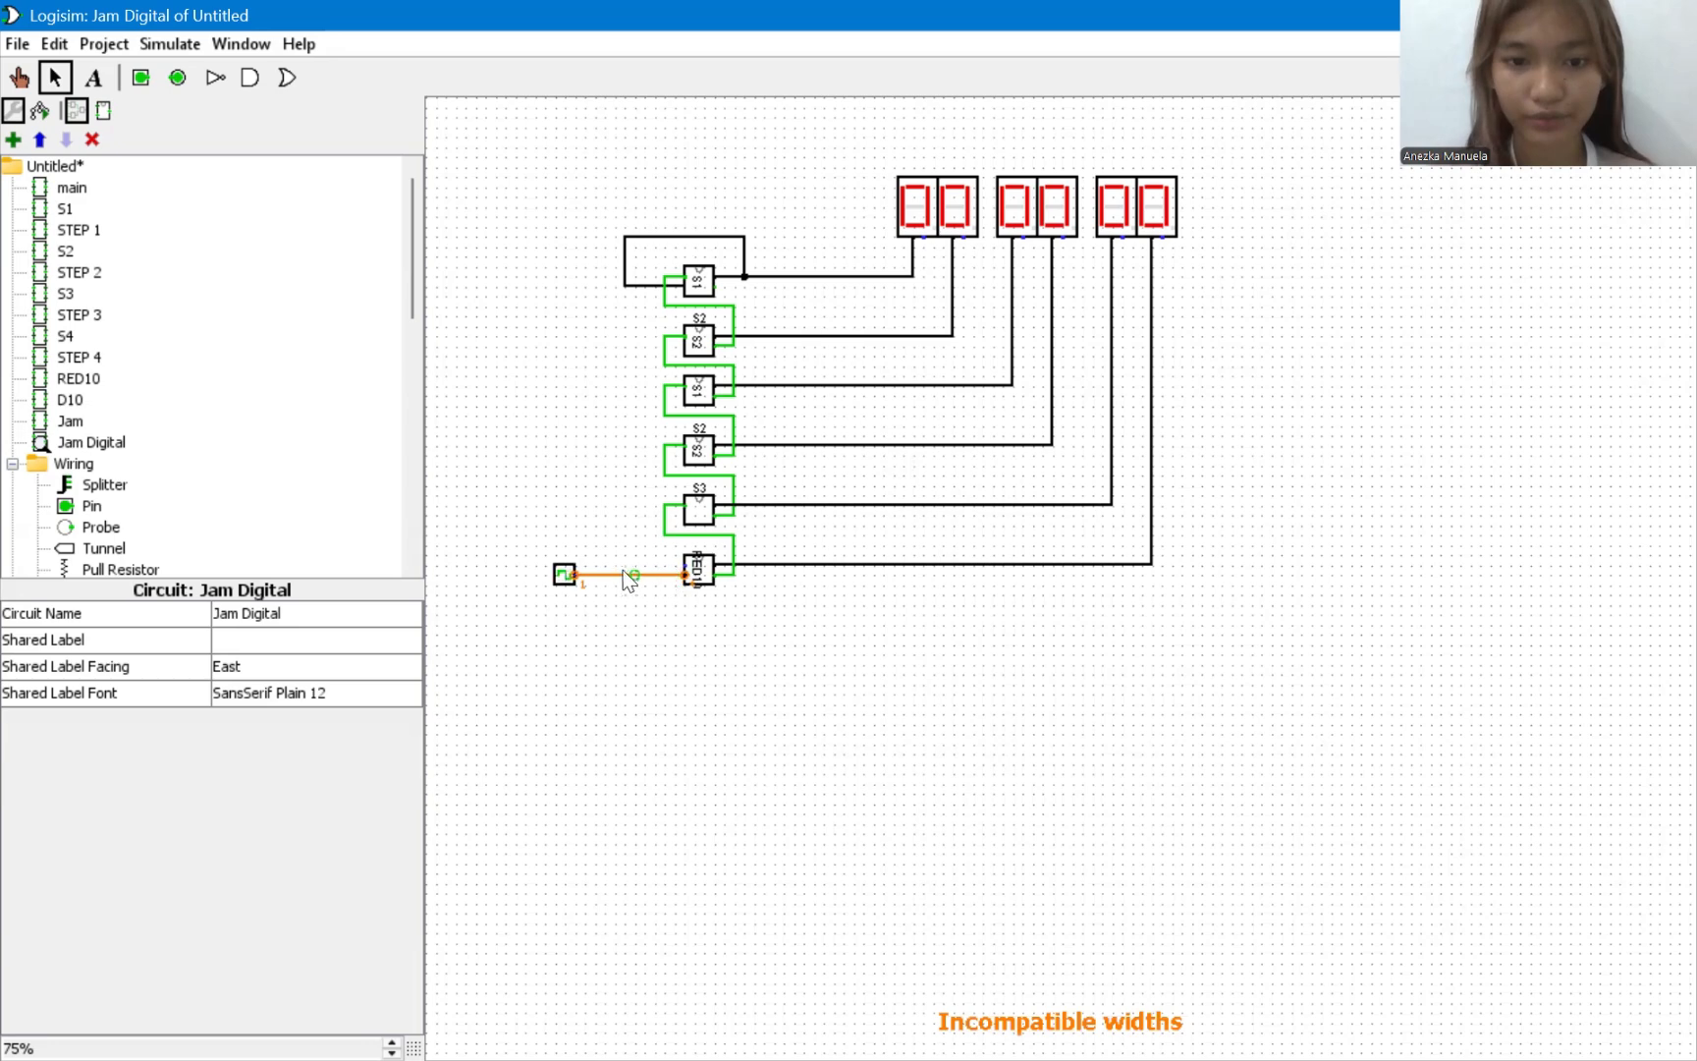
key(ctrl+z)
click(565, 575)
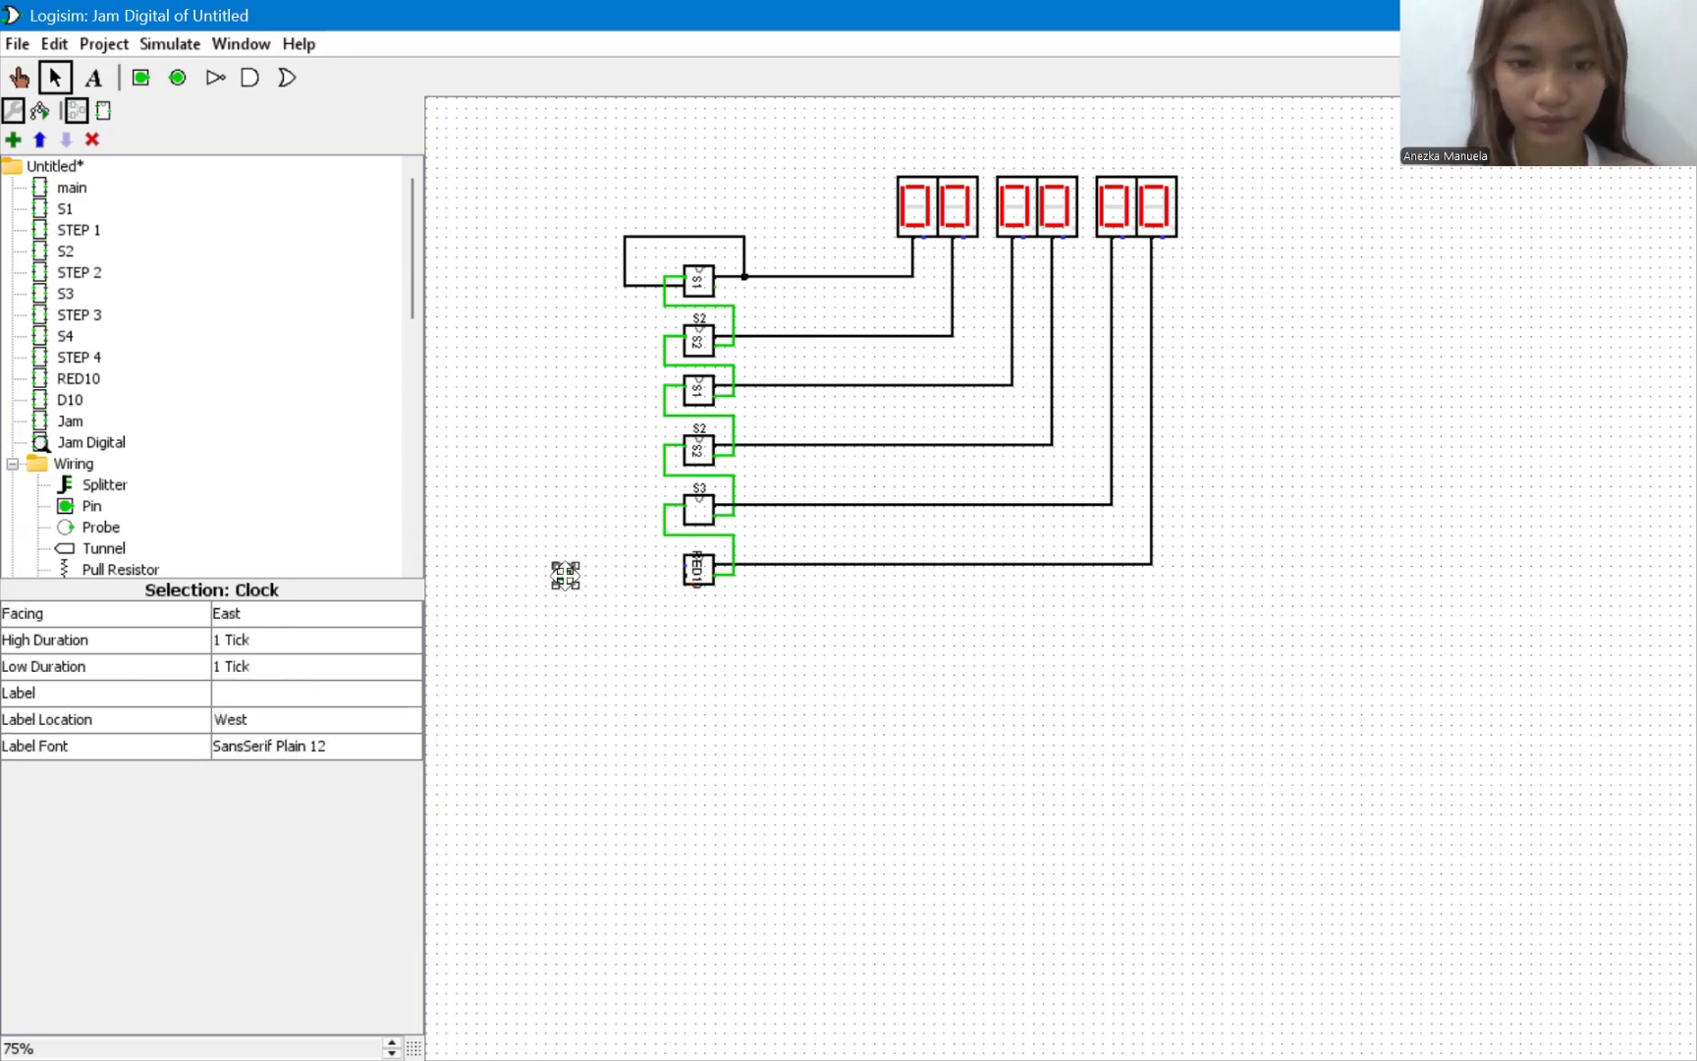
drag(565, 575, 685, 564)
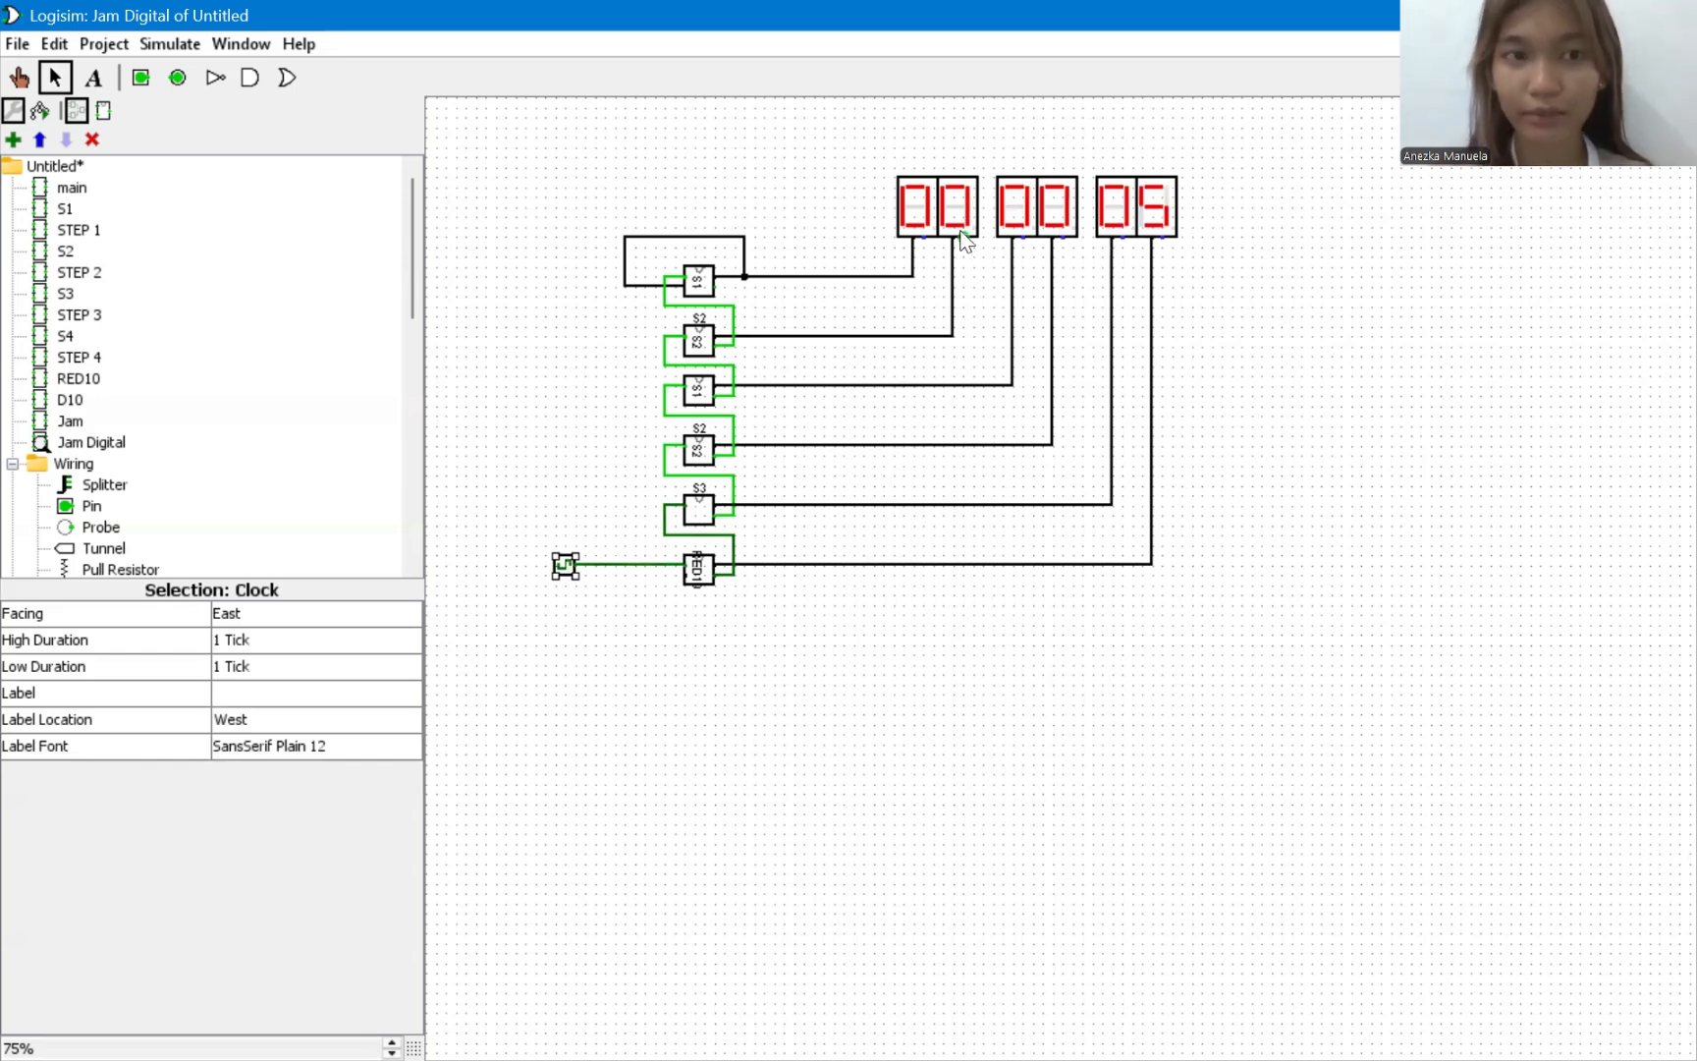
Set the simulation tick frequency to 8 Hz.
click(173, 44)
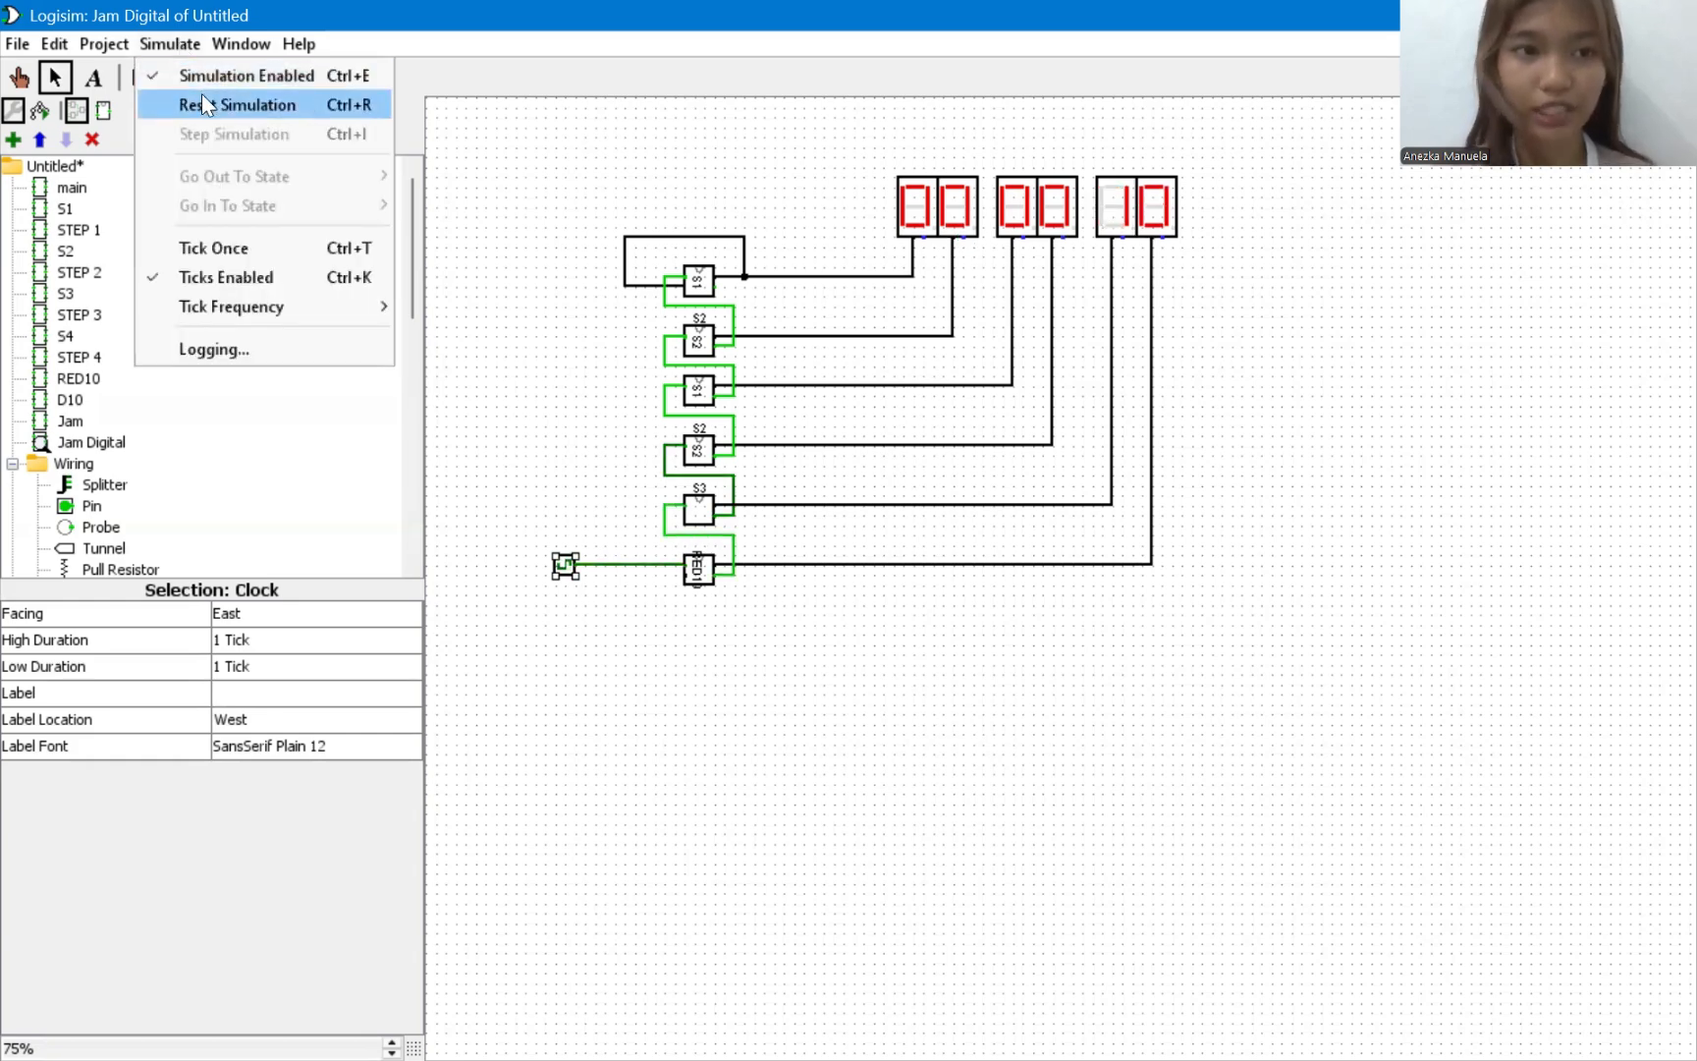
mouse_move(223, 305)
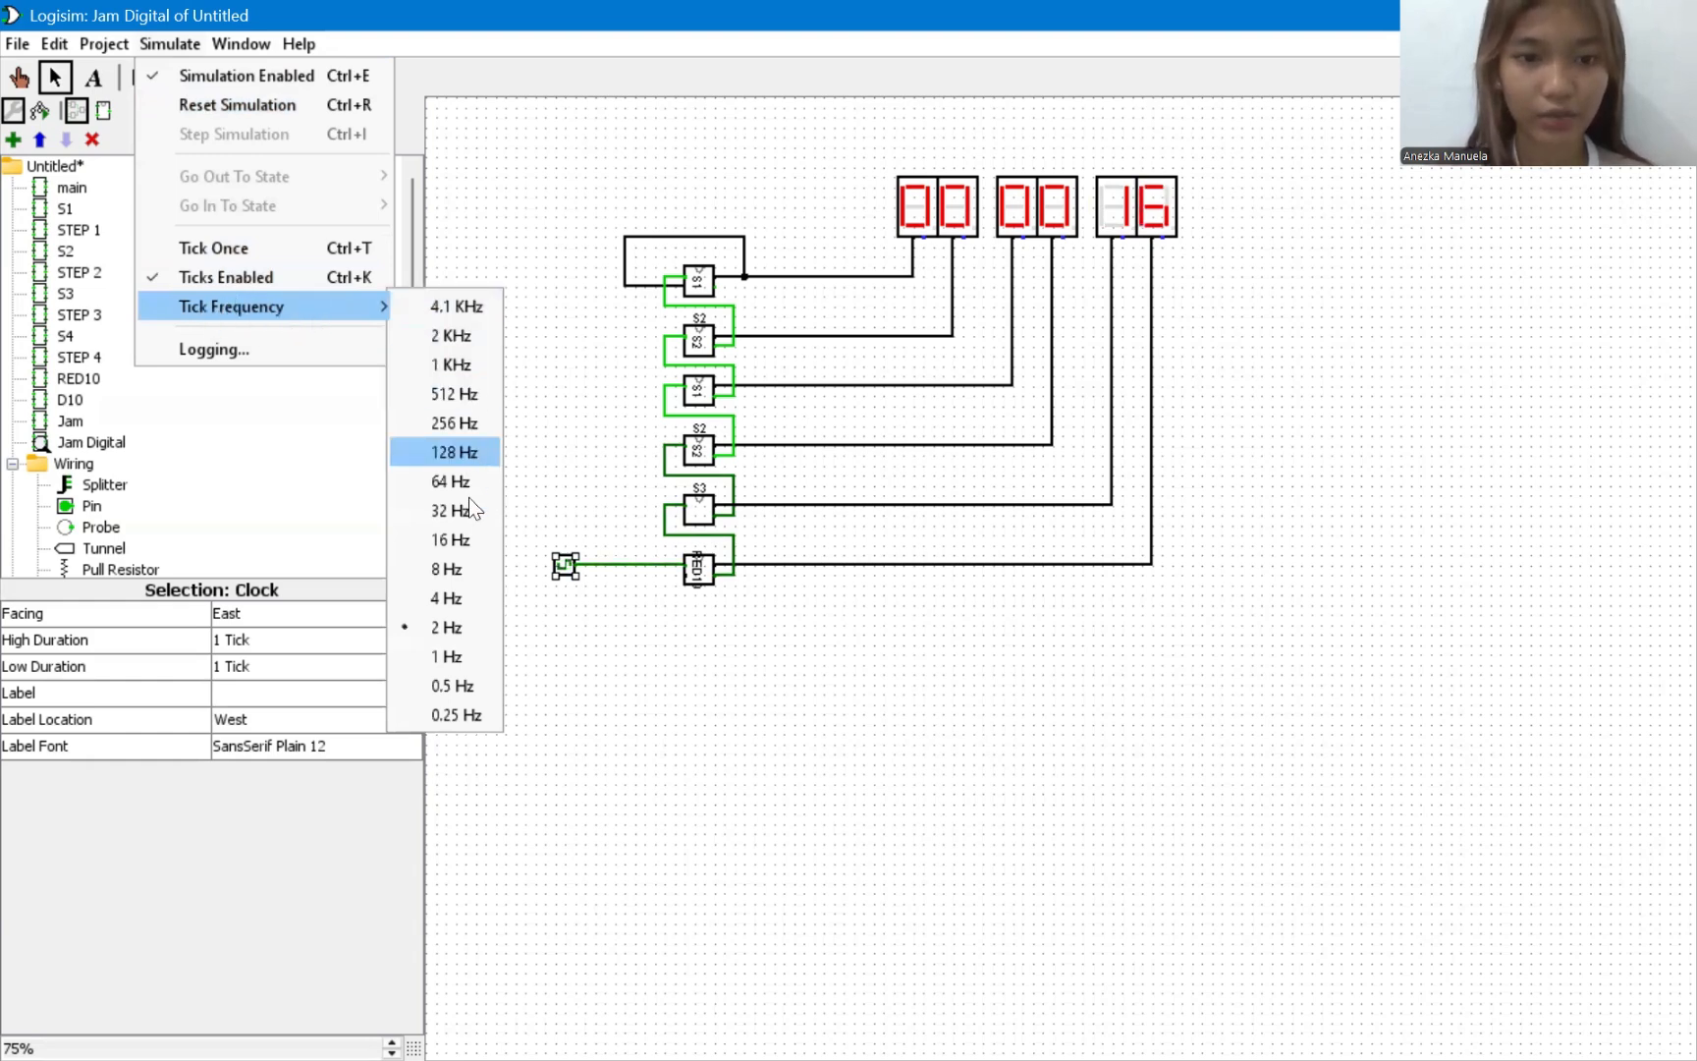
click(458, 561)
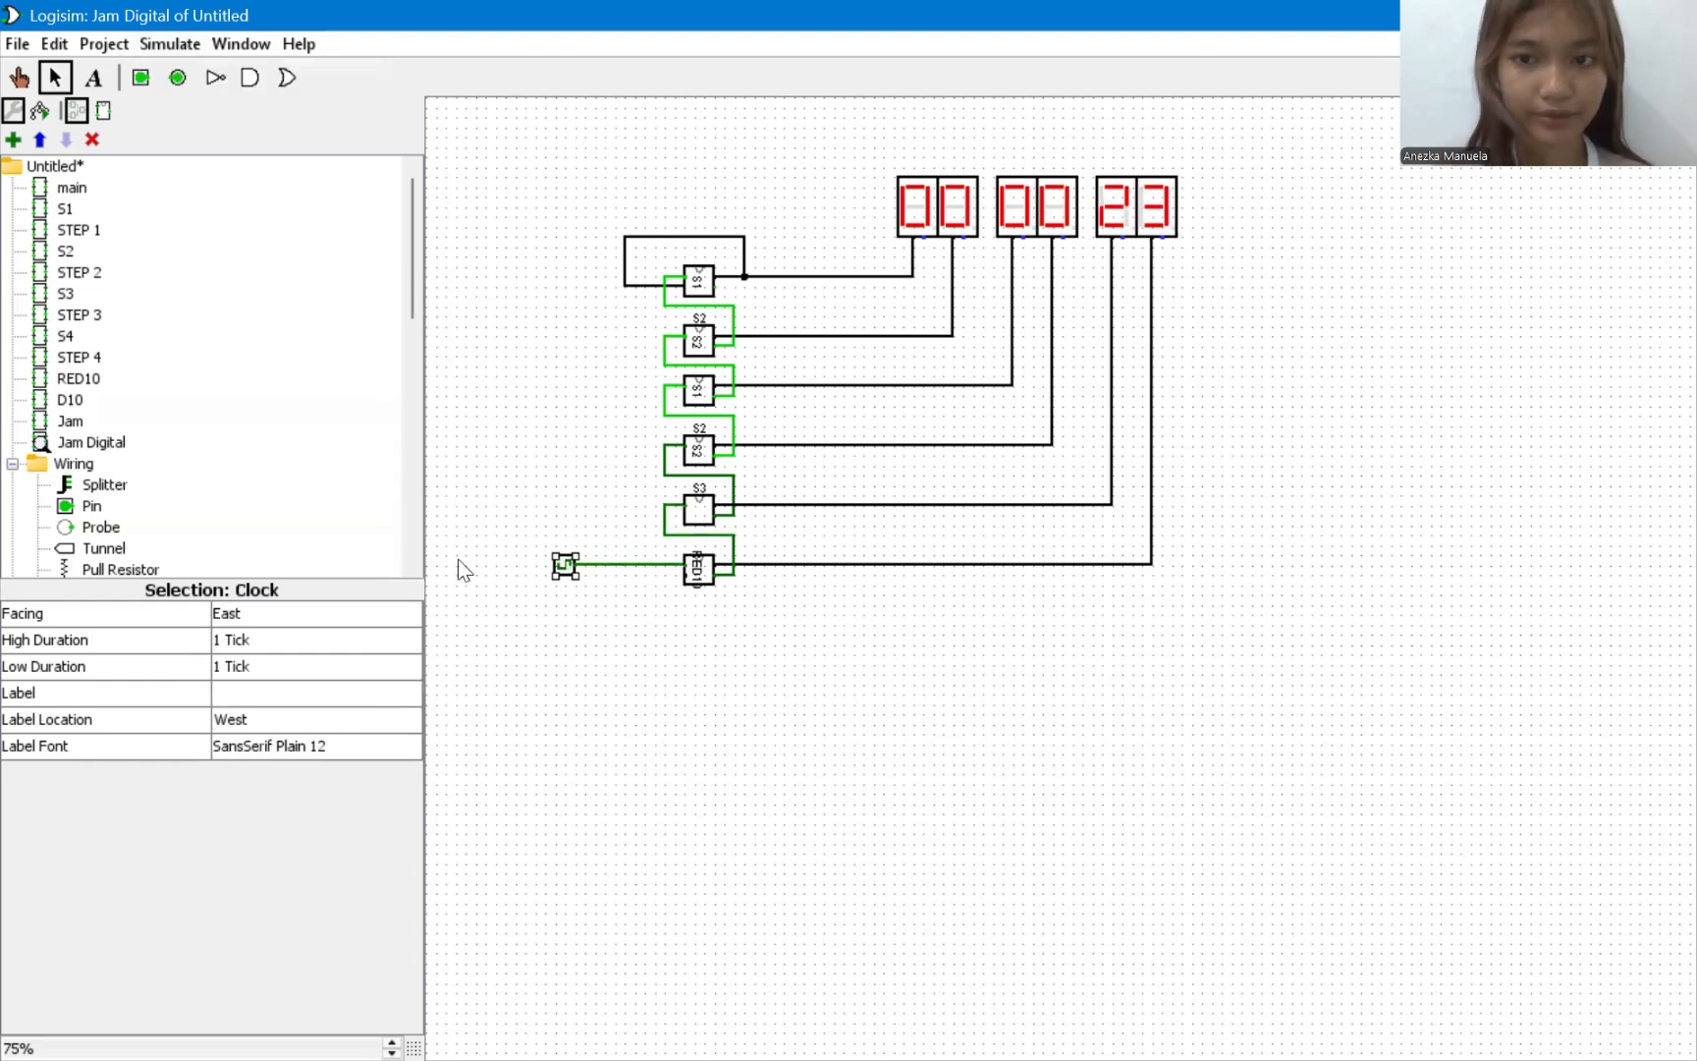